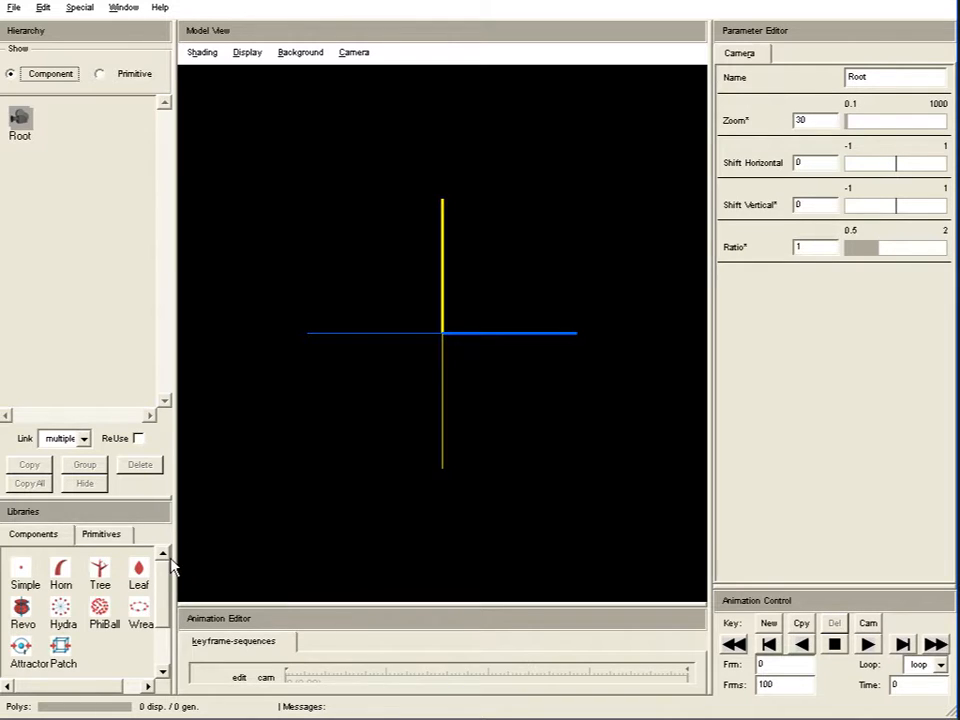
Add a Leaf component under the root and set its length to 1.5
left_click_drag(143, 578, 24, 124)
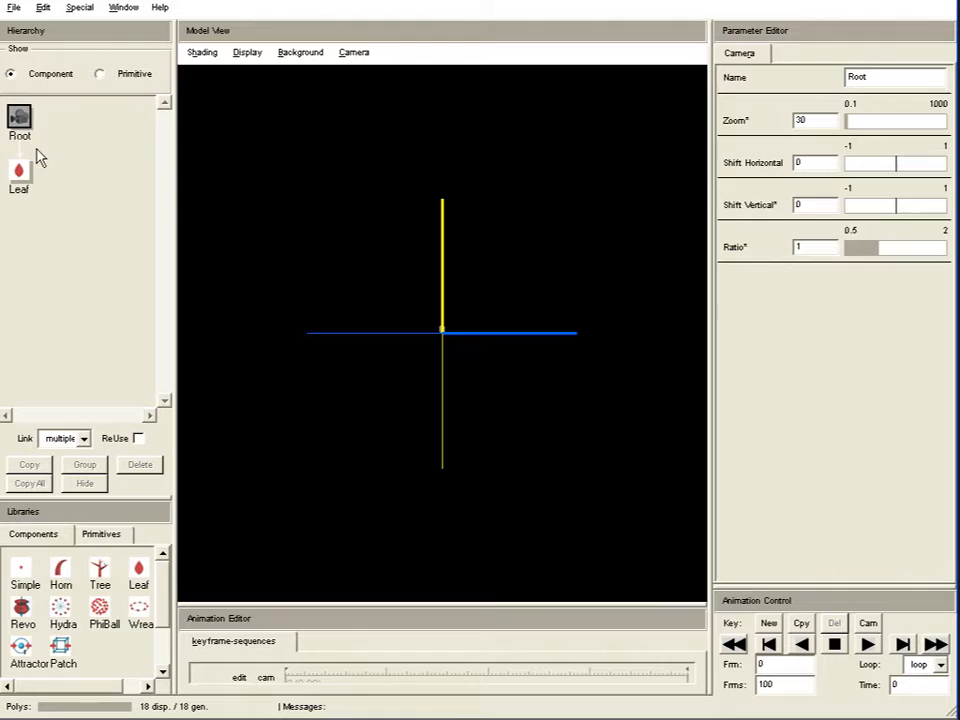
left_click_drag(551, 379, 429, 341)
right_click_drag(447, 261, 444, 320)
left_click_drag(447, 328, 480, 332)
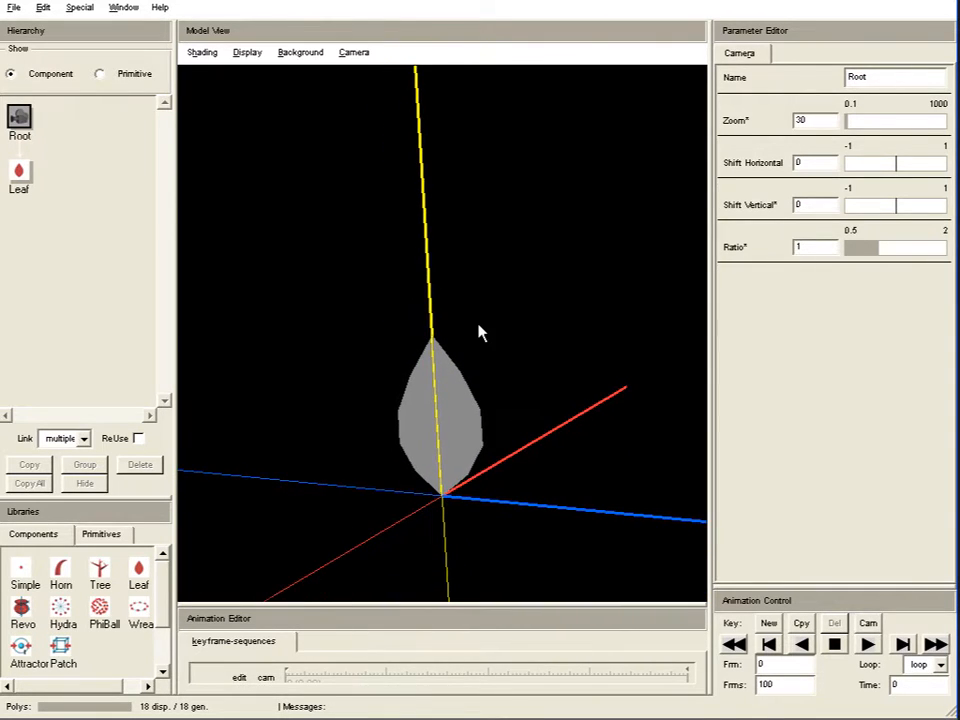
left_click(20, 186)
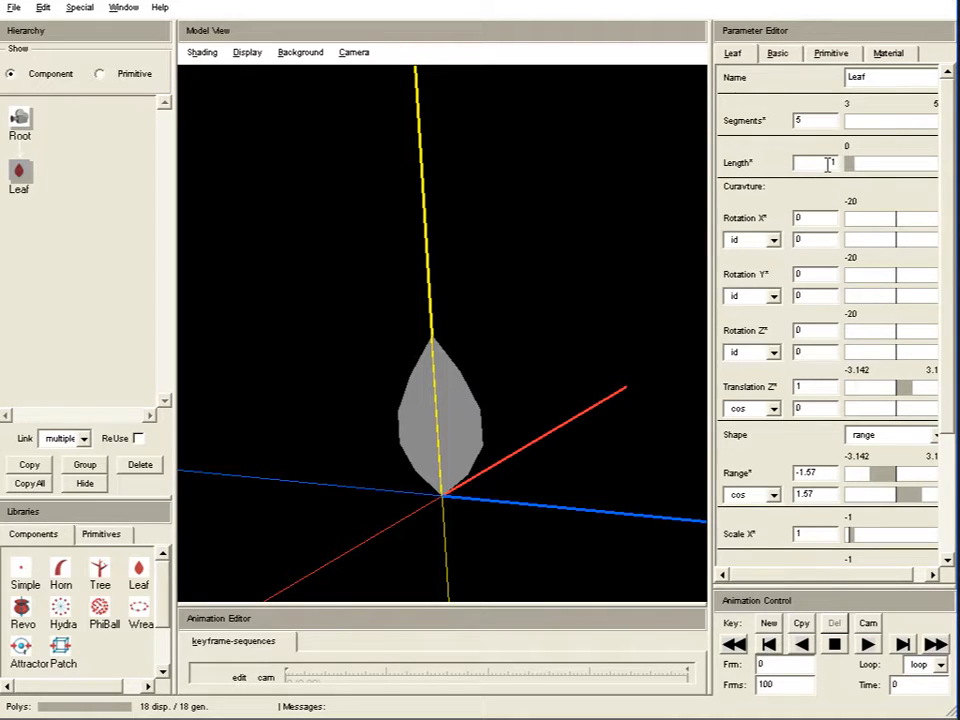
type("5")
key("Return")
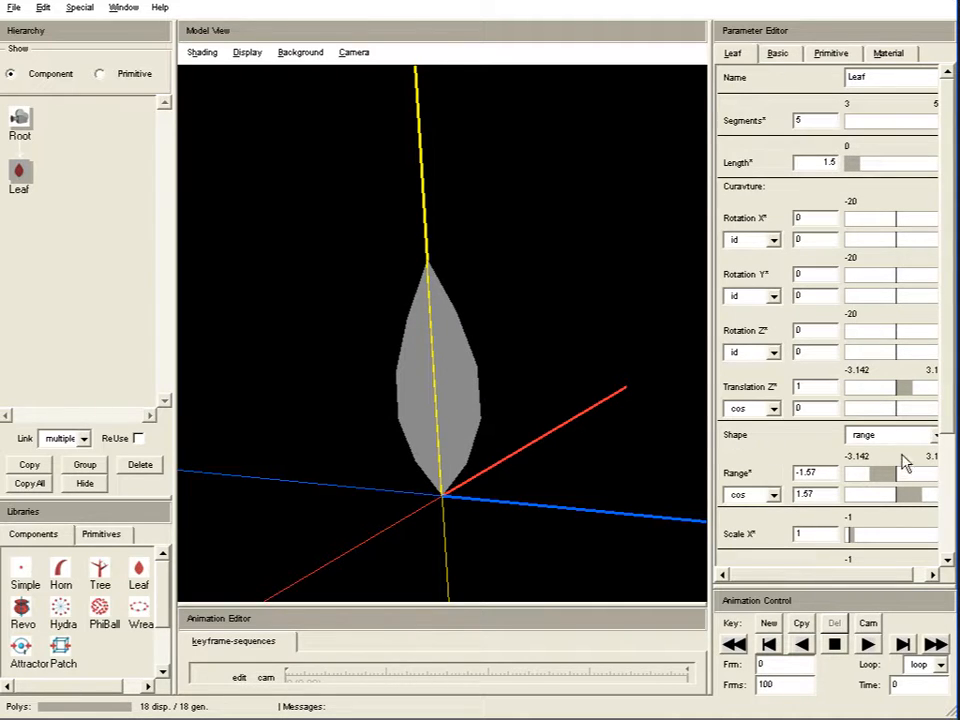
Switch the leaf's shape to spline and widen its outline to full width from the base up, keeping only the tip pointed
left_click(936, 438)
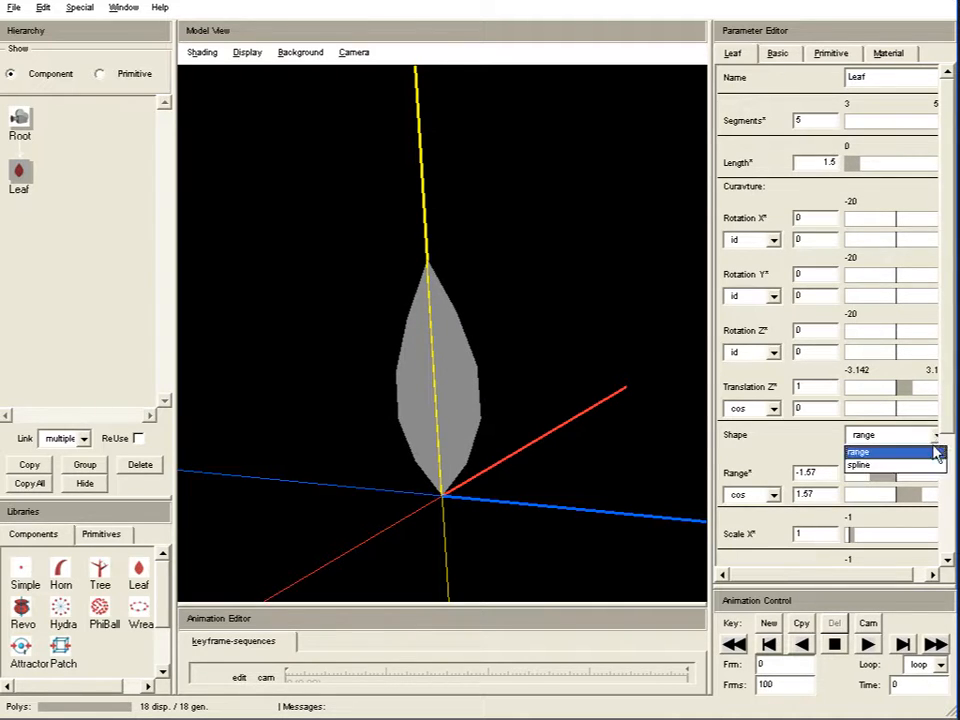
left_click(872, 468)
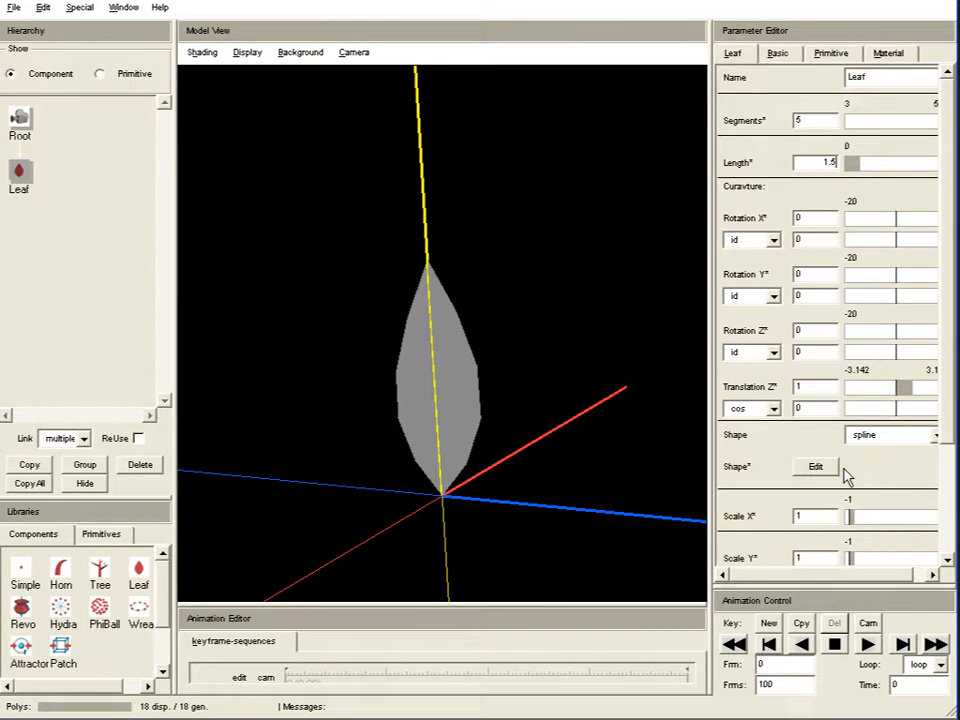
left_click(816, 468)
left_click_drag(375, 186, 675, 116)
left_click_drag(818, 212, 887, 211)
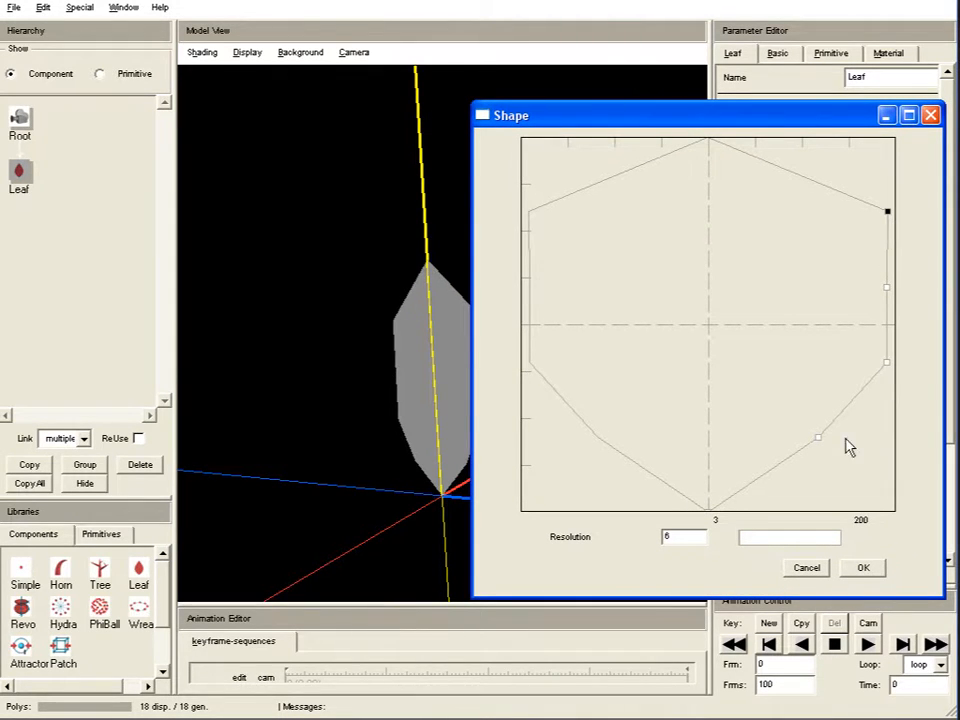
left_click_drag(819, 440, 887, 438)
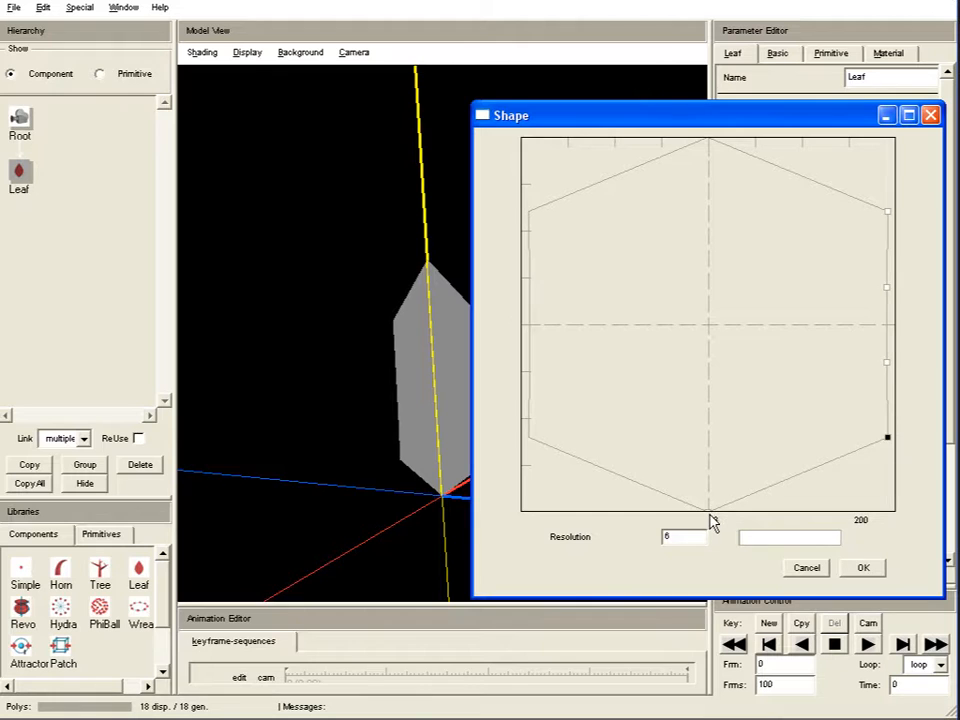
left_click_drag(710, 515, 893, 510)
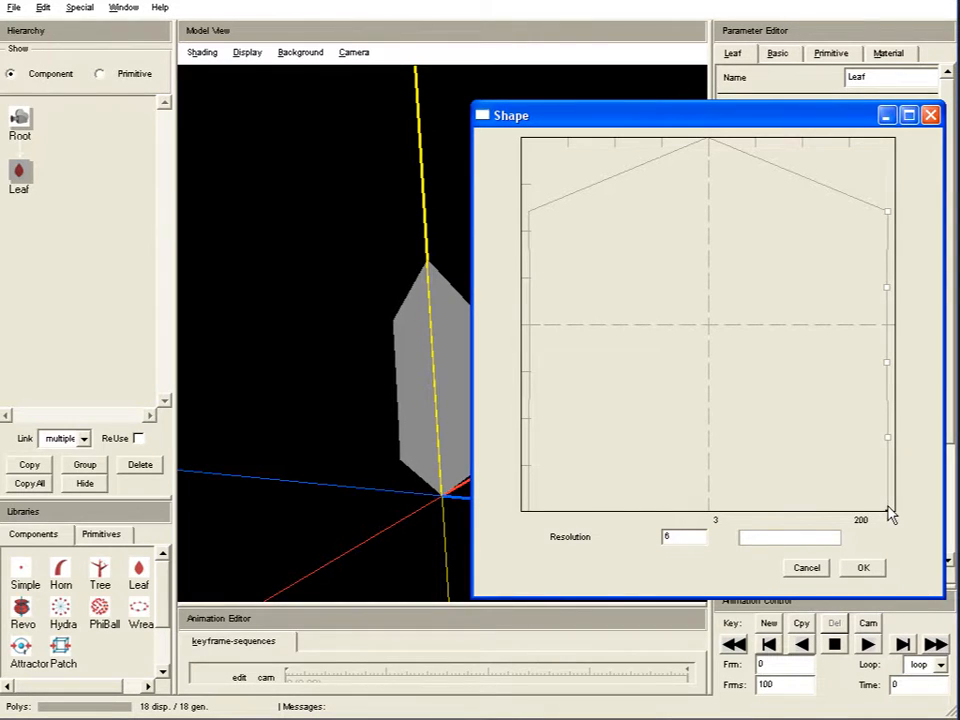
left_click(866, 568)
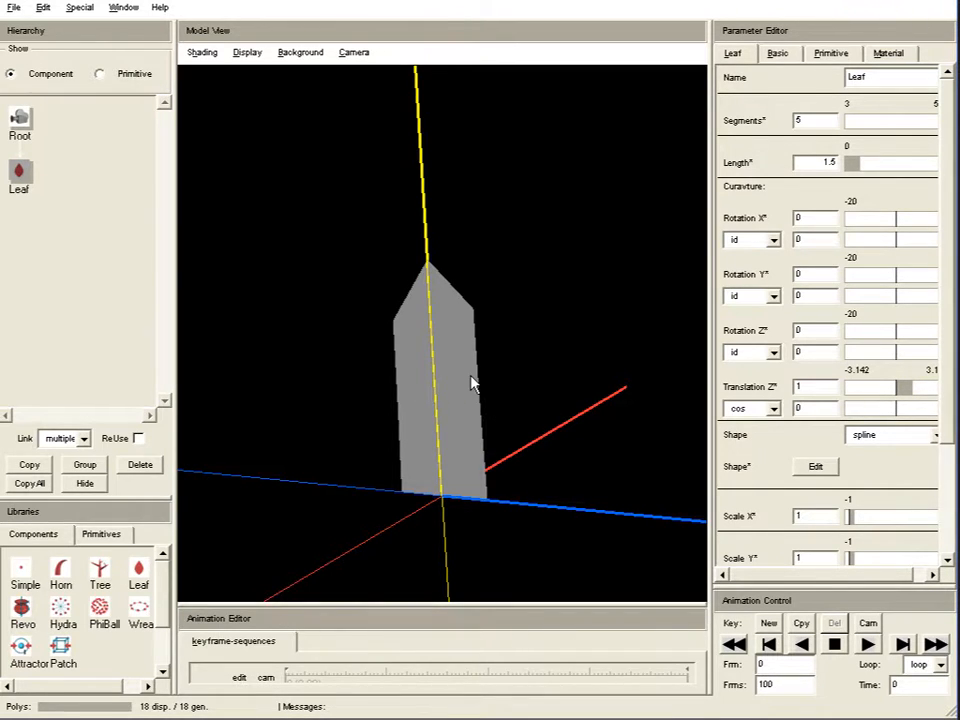
Set the leaf's length to 2 and its X scale to 0.5
double_click(822, 162)
type("2")
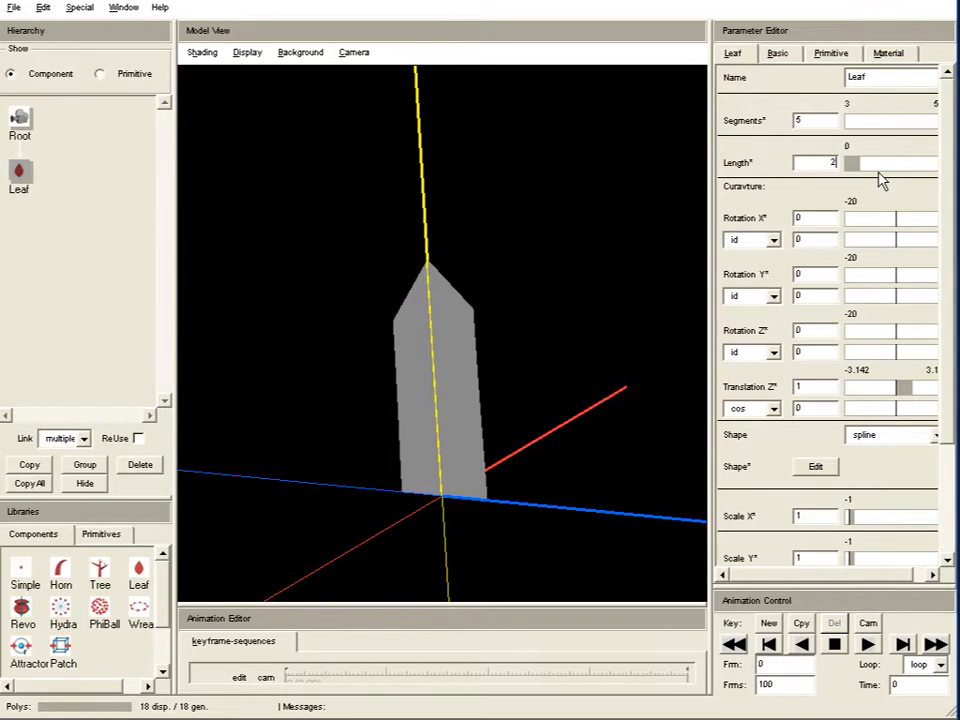
key("Return")
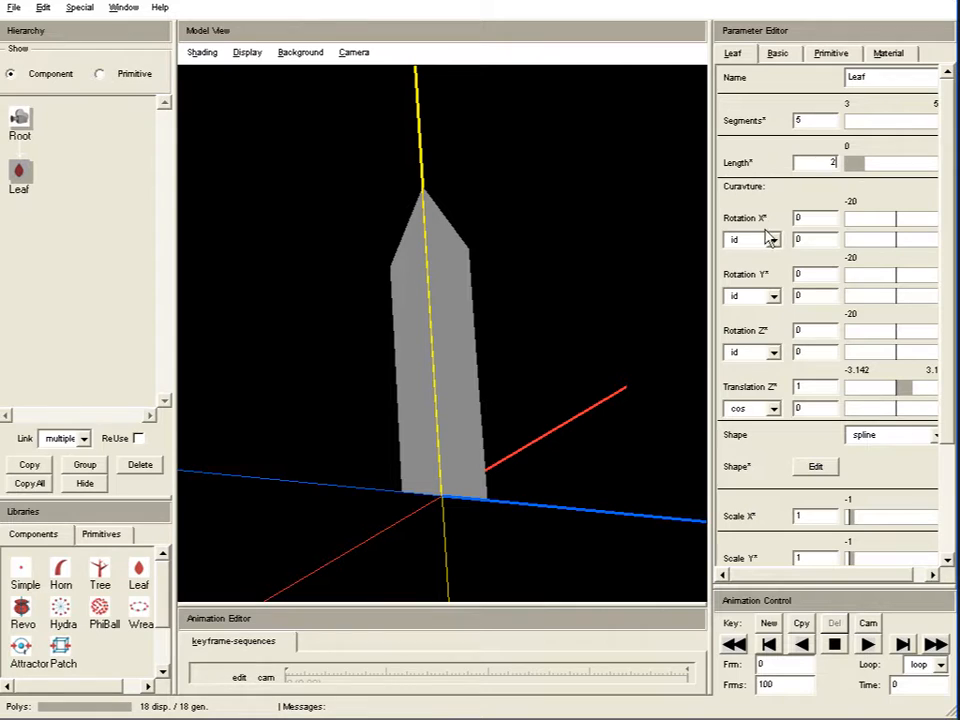
double_click(815, 516)
type("0.5")
key("Return")
left_click_drag(568, 516, 555, 401)
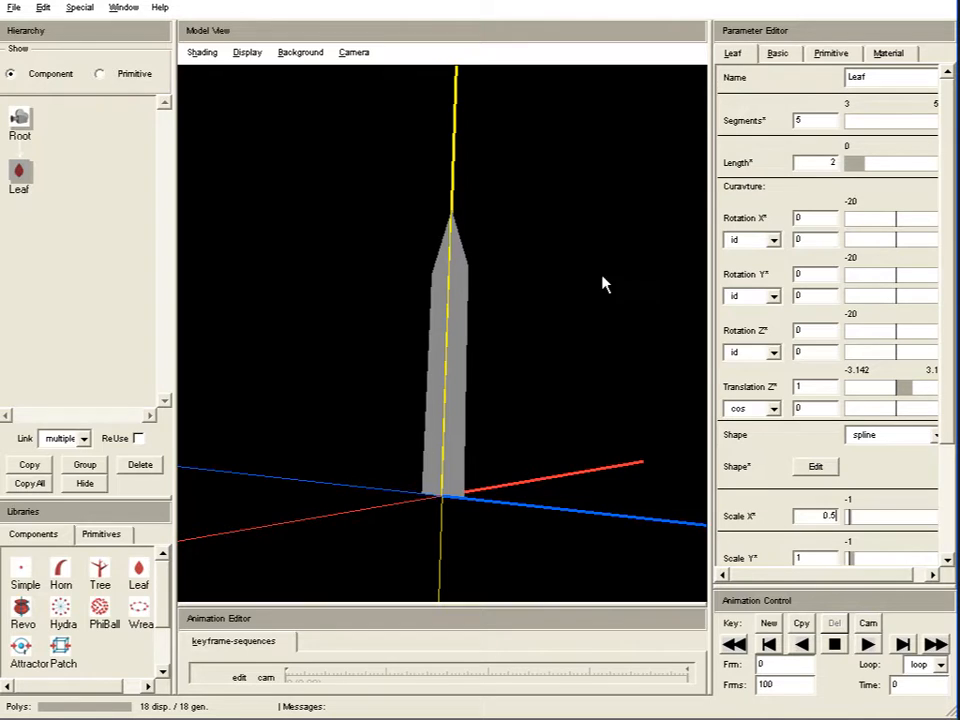
Turn on the leaf primitive's profile and fold it slightly by moving both outer profile points a little below the centre point
left_click(835, 56)
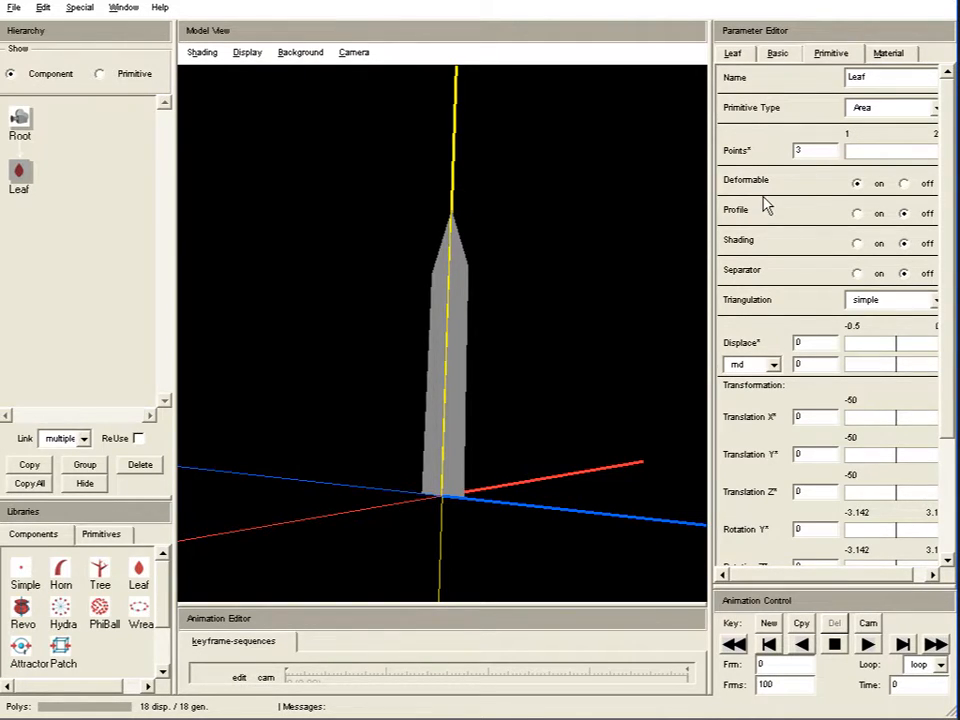
left_click(858, 214)
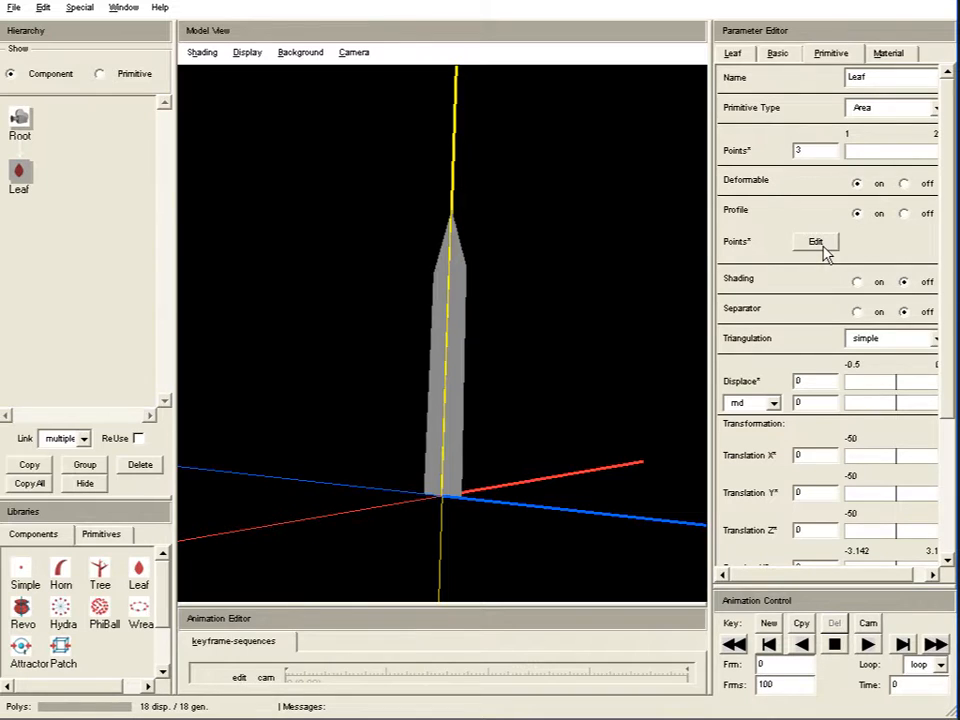
left_click(822, 247)
left_click_drag(448, 184, 831, 168)
left_click_drag(712, 377, 701, 401)
left_click_drag(879, 380, 877, 404)
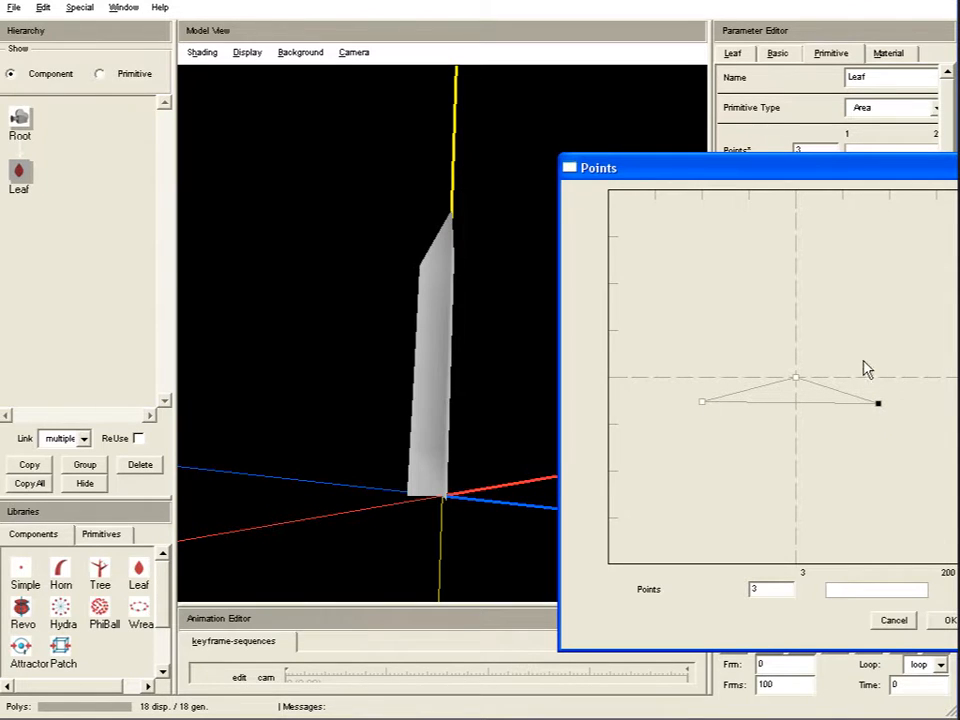
left_click_drag(460, 553, 435, 504)
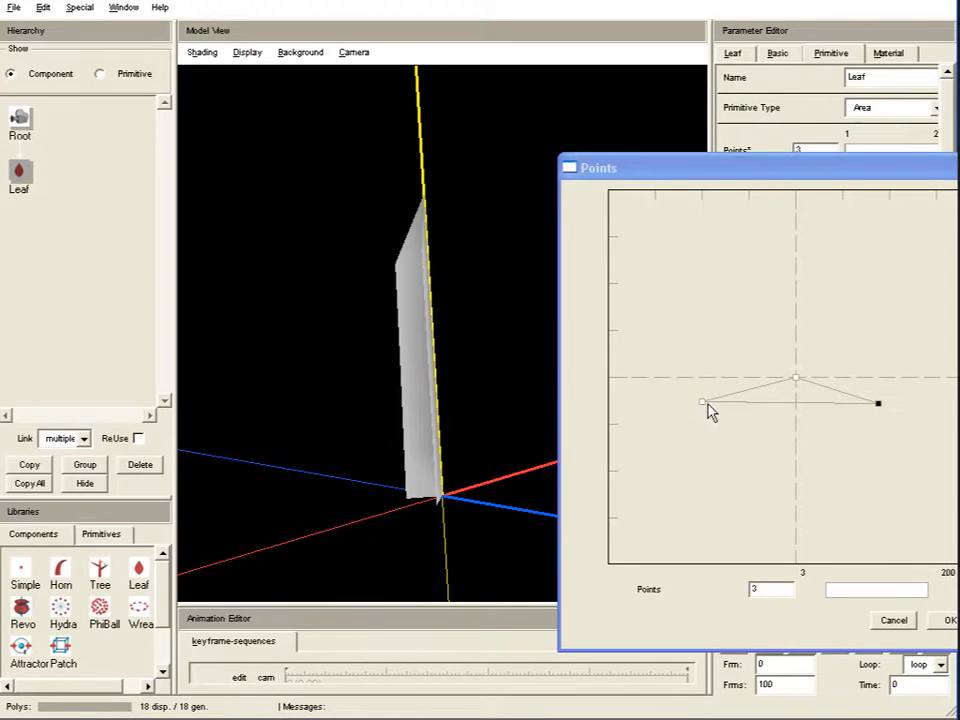
left_click_drag(703, 403, 711, 392)
left_click_drag(877, 403, 876, 391)
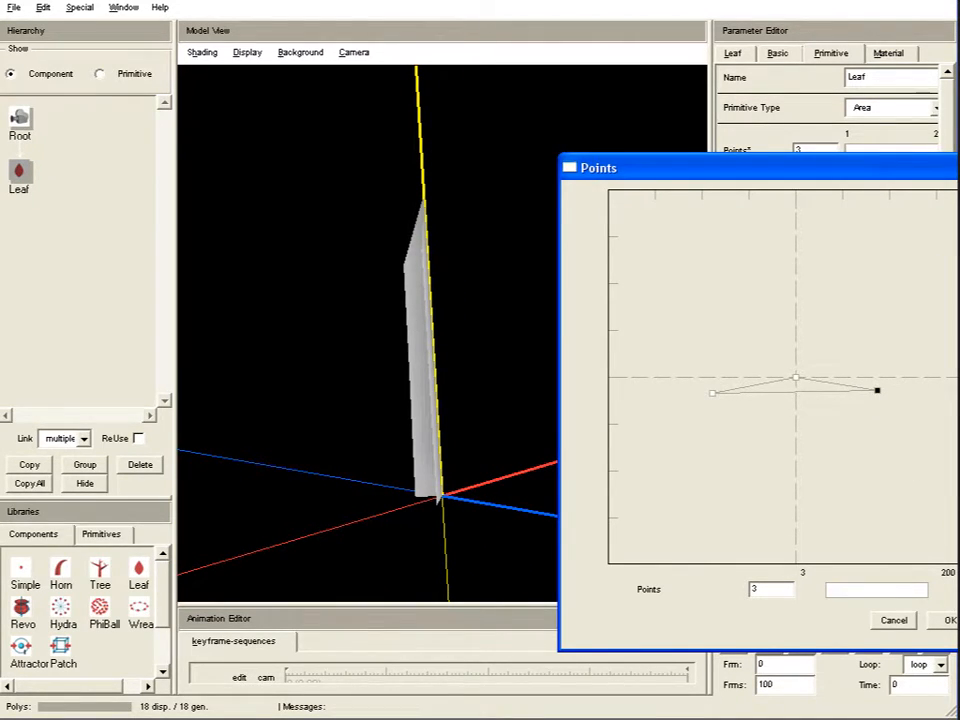
left_click(946, 618)
left_click_drag(570, 534, 508, 446)
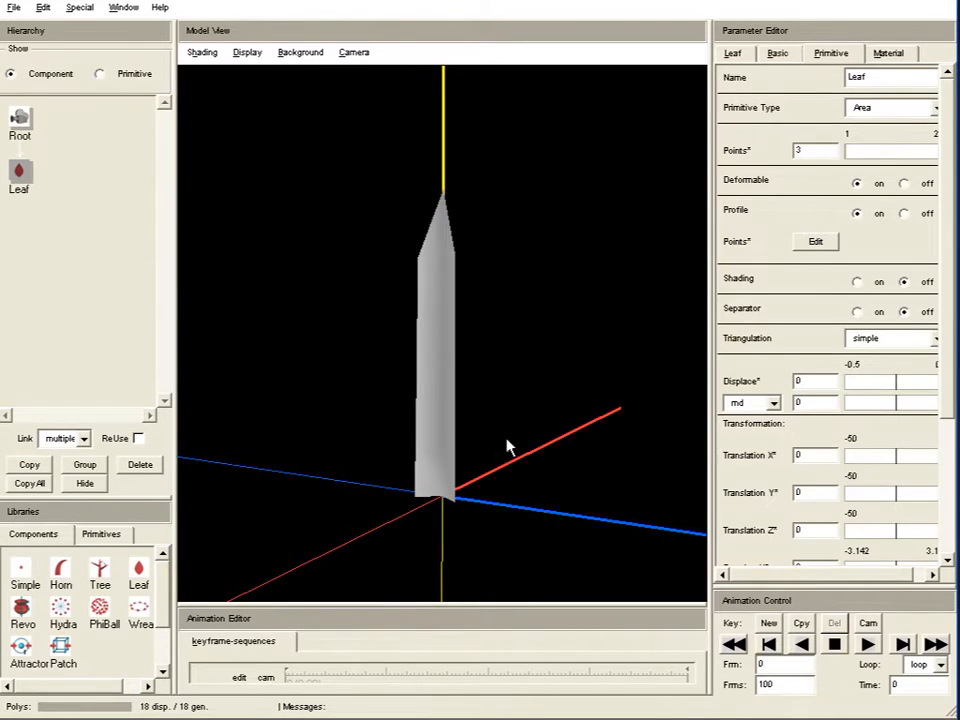
Give the leaf its own texture using the image file grblade1.tif
left_click(890, 55)
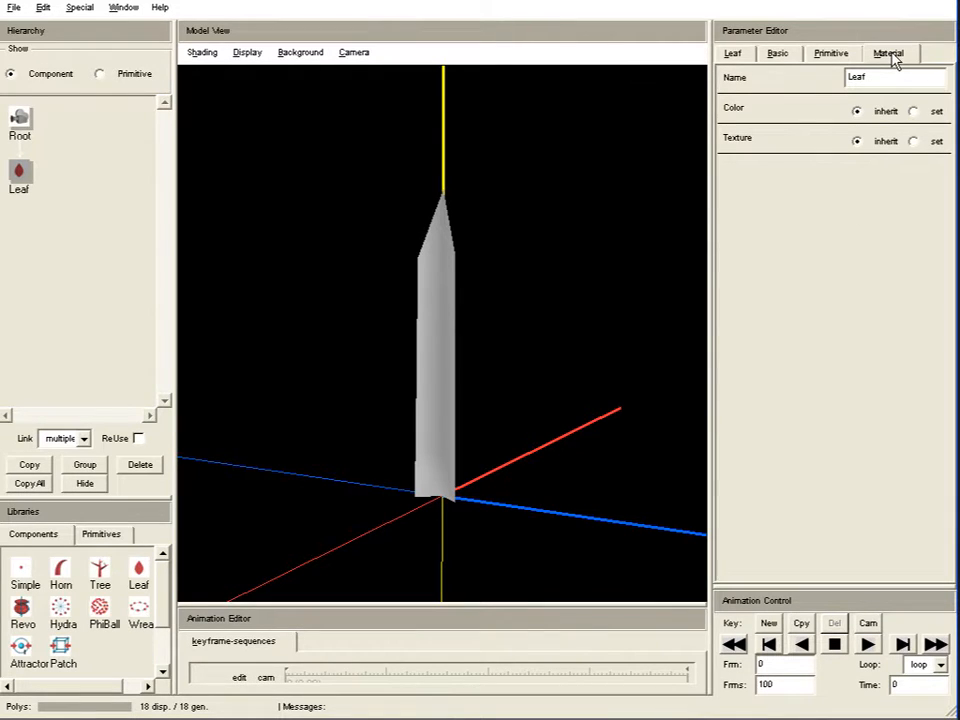
left_click(913, 141)
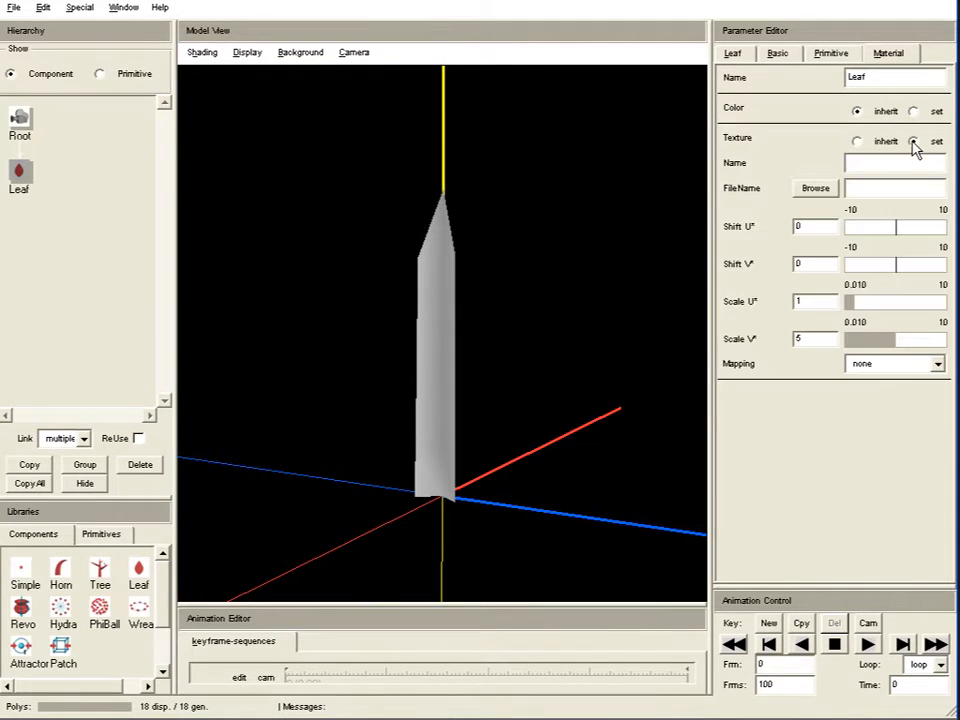
left_click(815, 190)
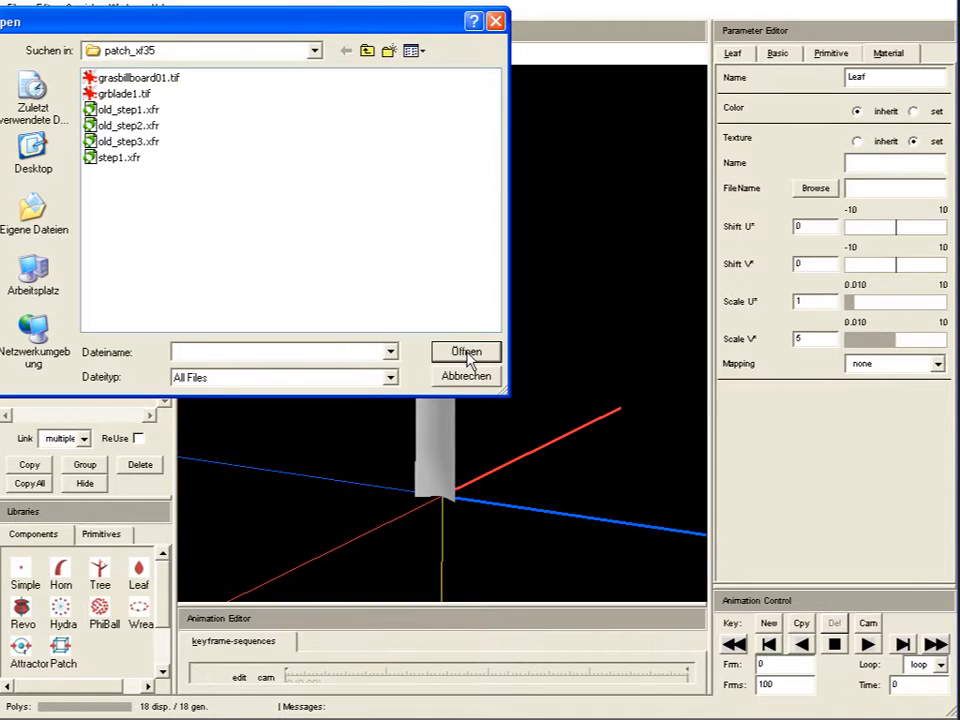
double_click(120, 95)
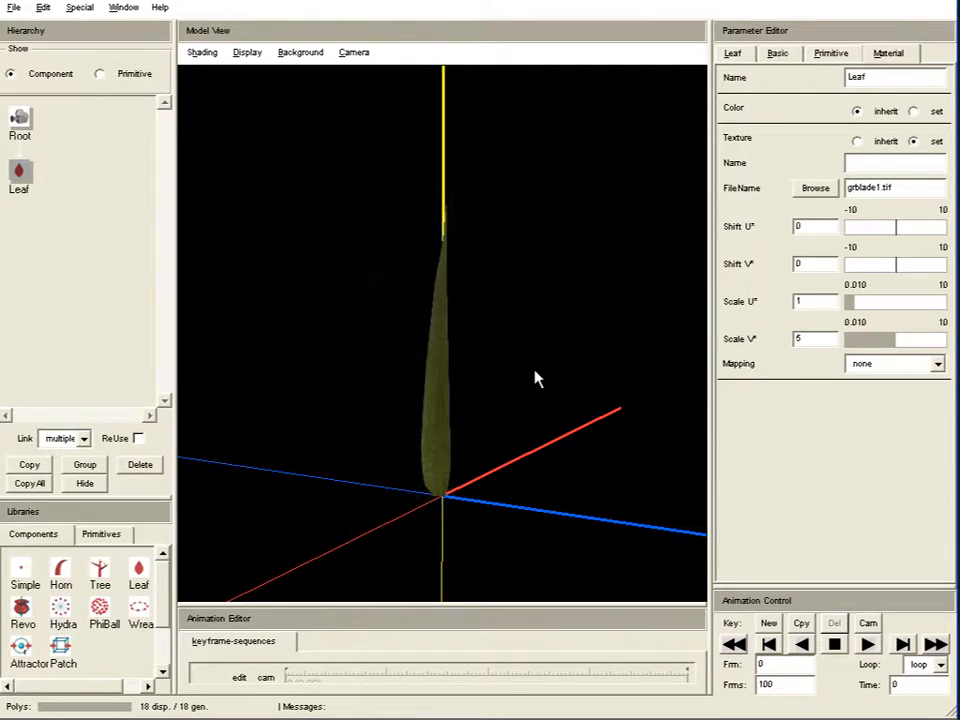
left_click_drag(531, 459, 416, 484)
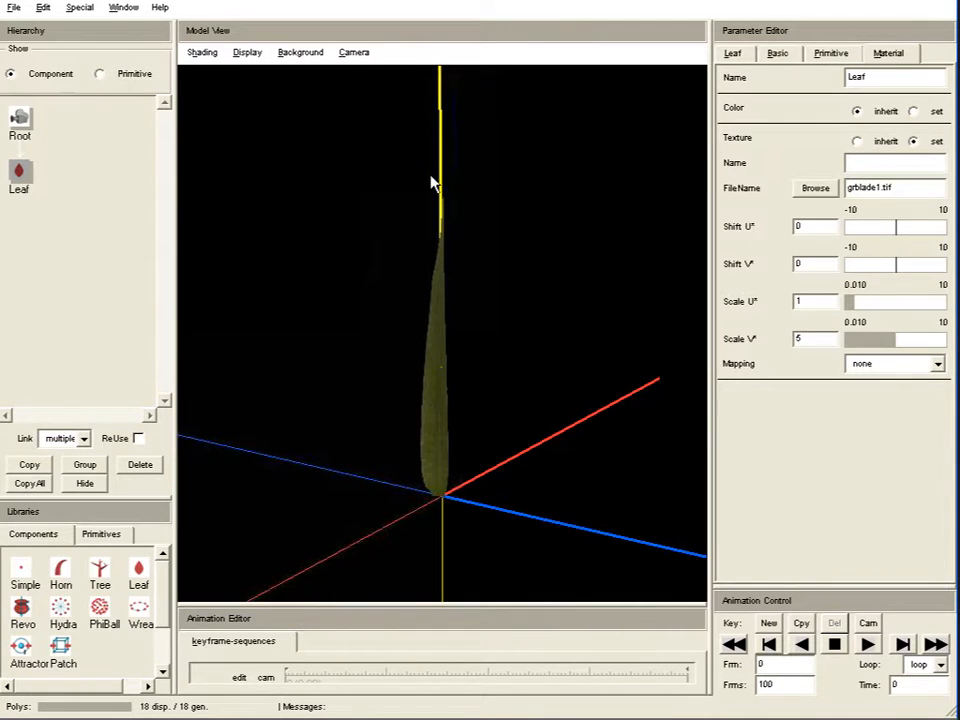
left_click_drag(589, 456, 566, 448)
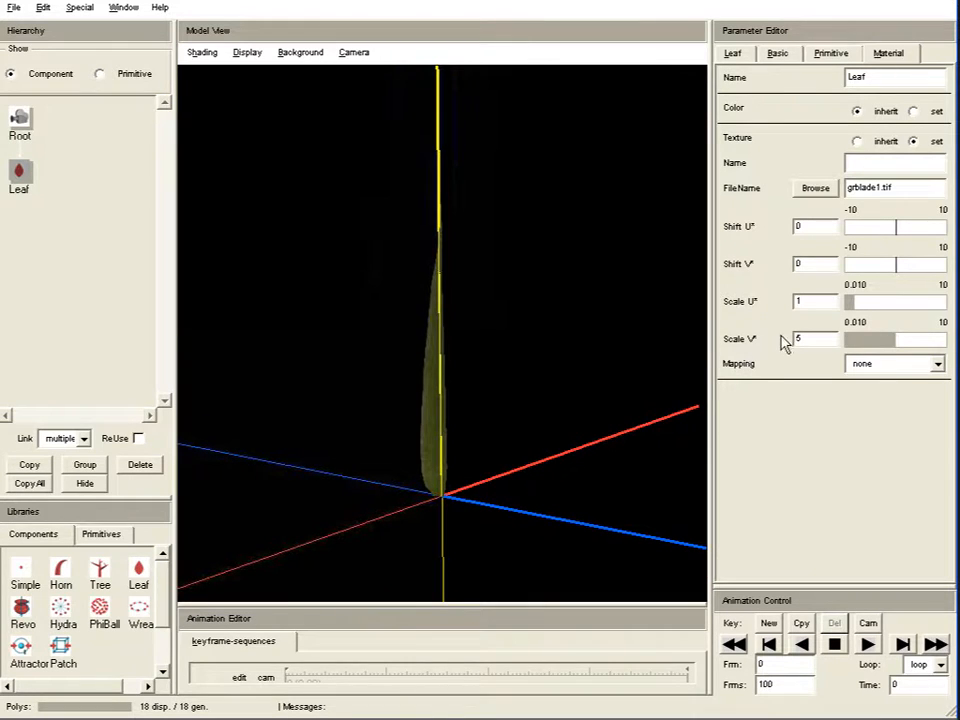
Increase the leaf's number of segments to 10
left_click(732, 53)
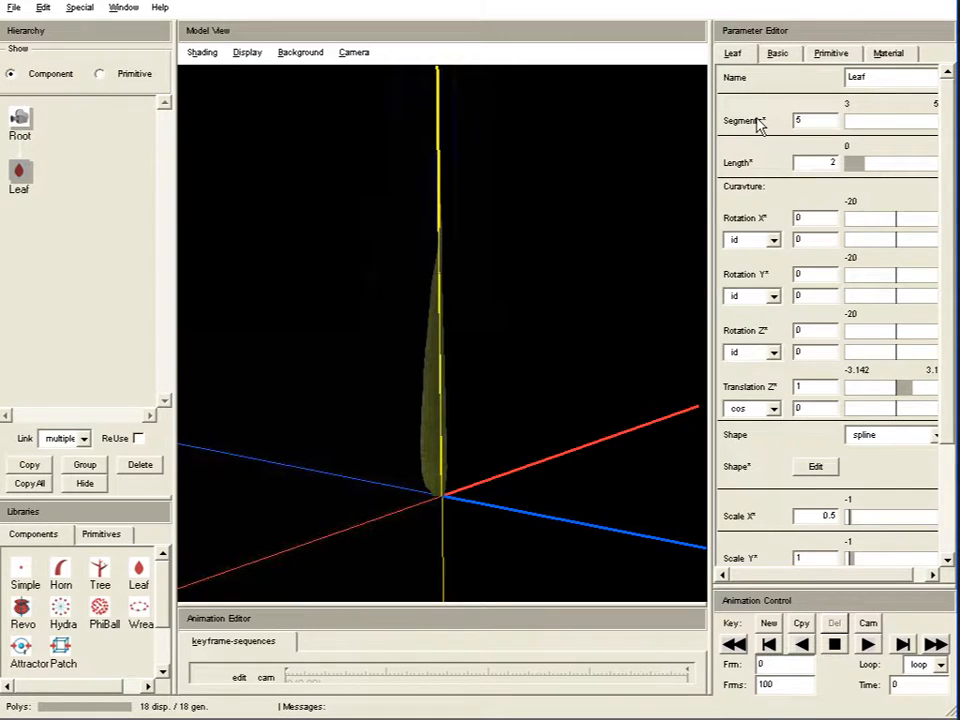
left_click_drag(811, 121, 746, 128)
left_click_drag(557, 463, 654, 259)
type("10")
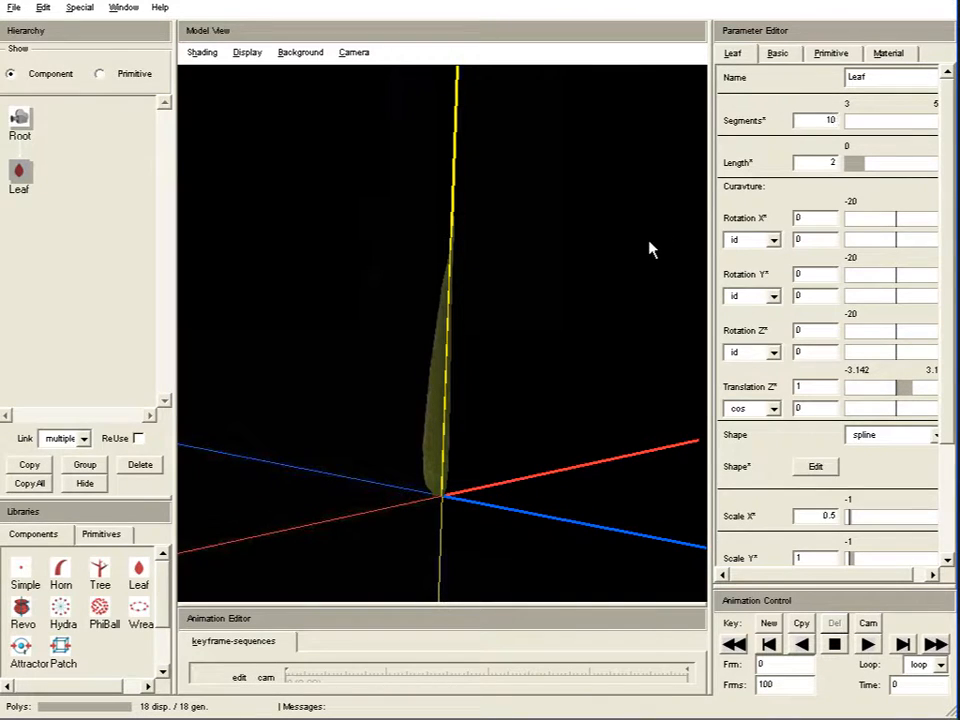
key("Return")
left_click_drag(570, 476, 352, 177)
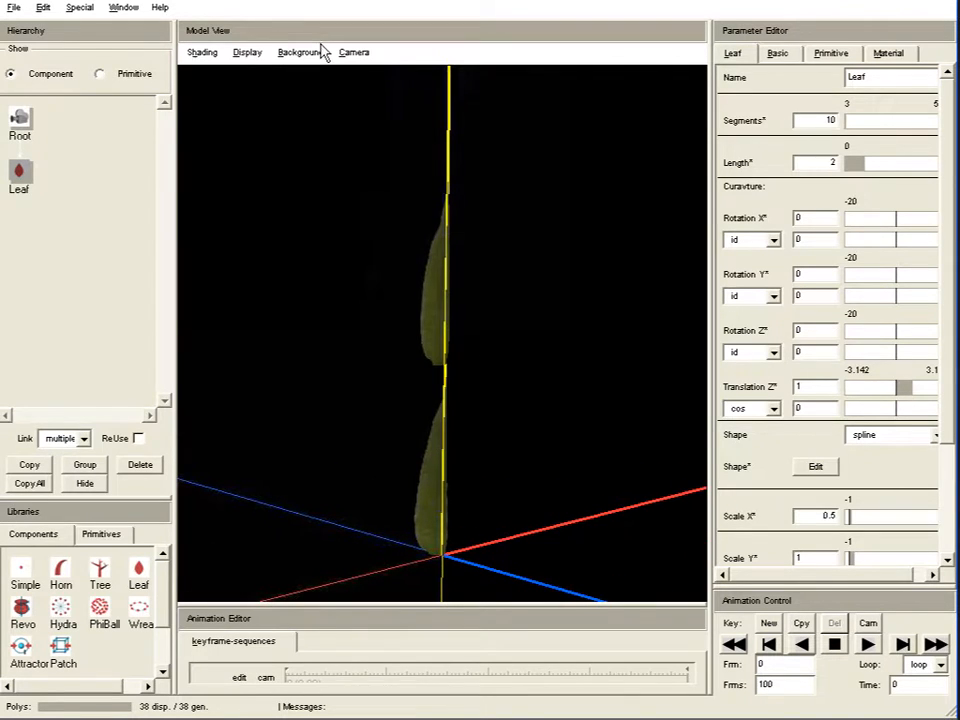
Hide the world axes in the model view
left_click(249, 52)
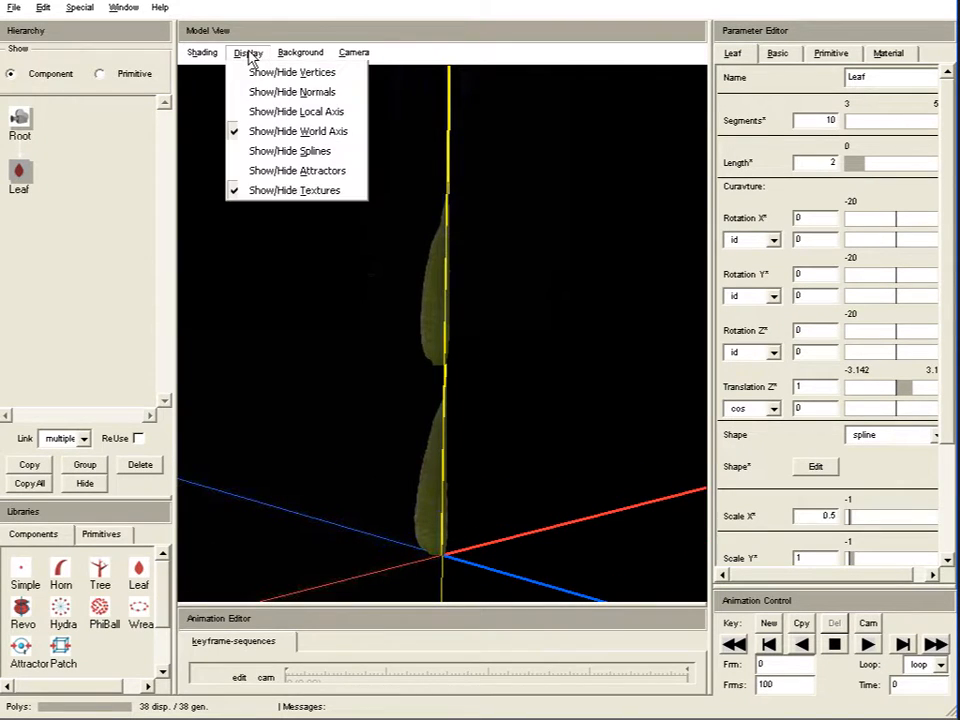
left_click(257, 131)
left_click_drag(613, 532, 661, 509)
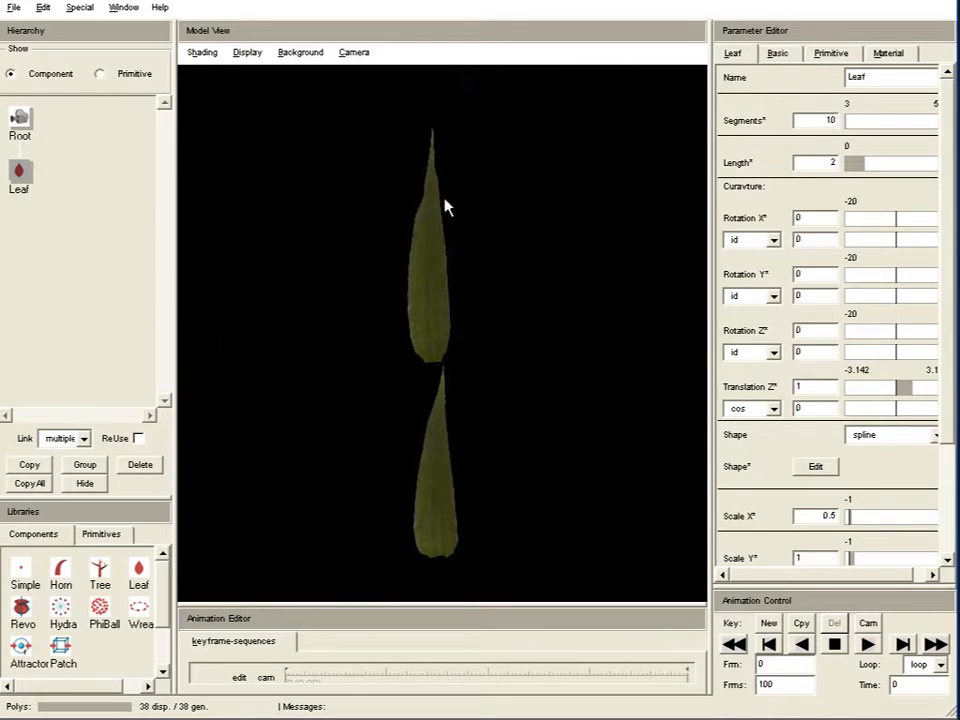
Set the leaf texture's V scale to 10 and return to the leaf's own parameters
left_click(886, 56)
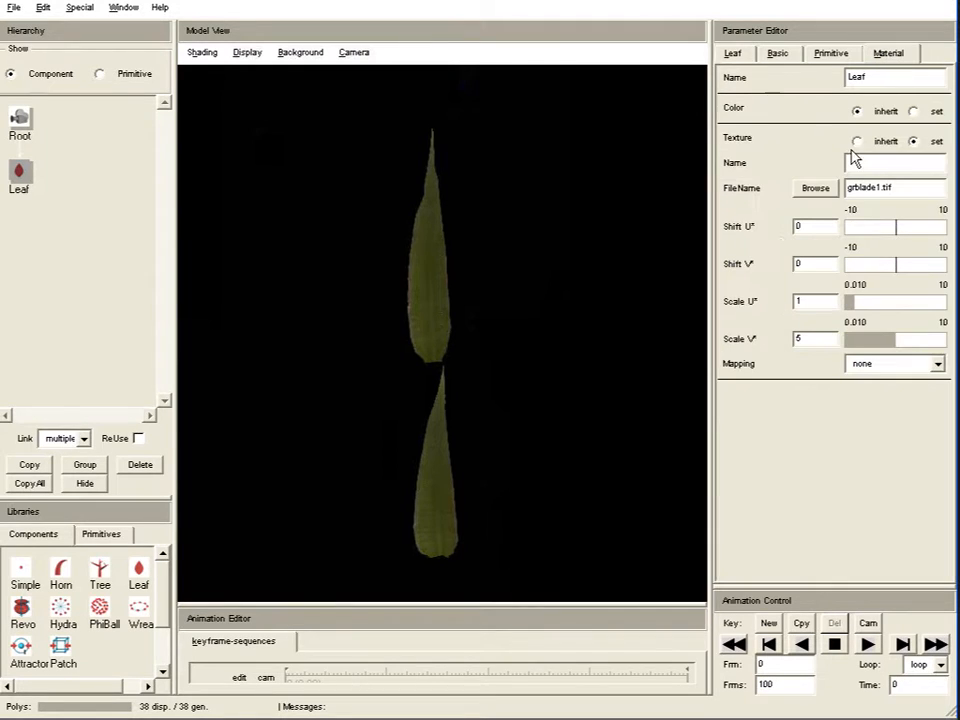
left_click(814, 343)
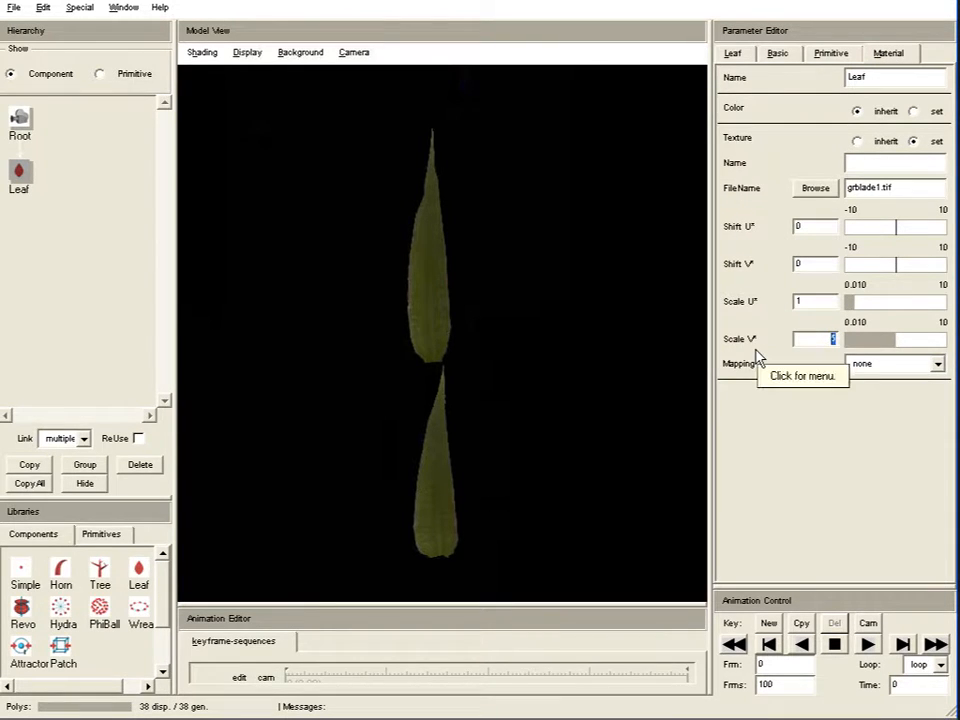
type("10")
key("Return")
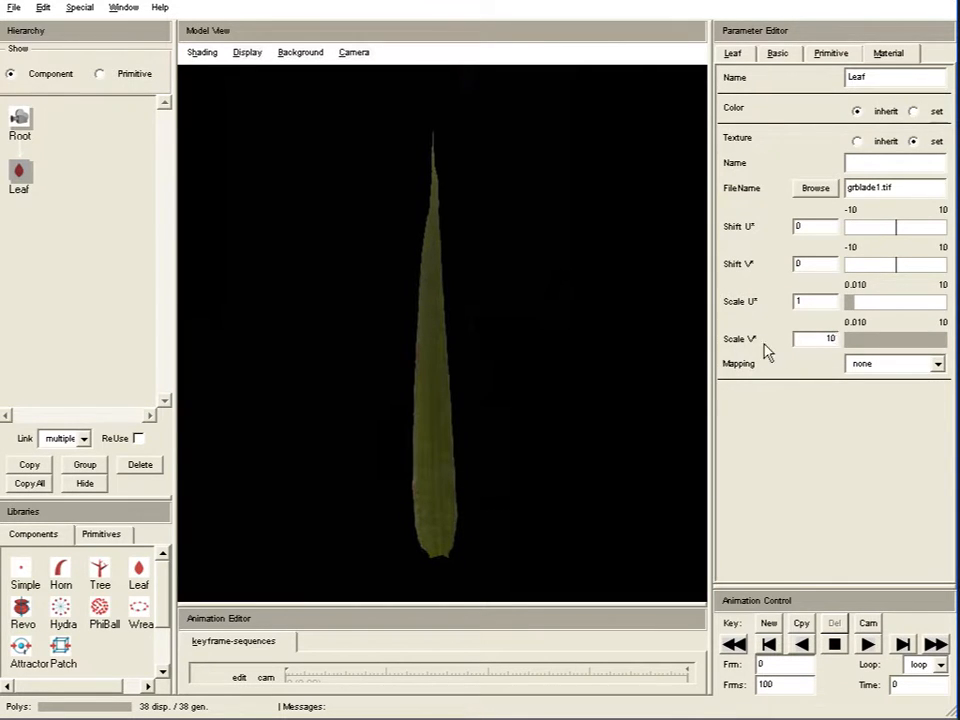
left_click(735, 56)
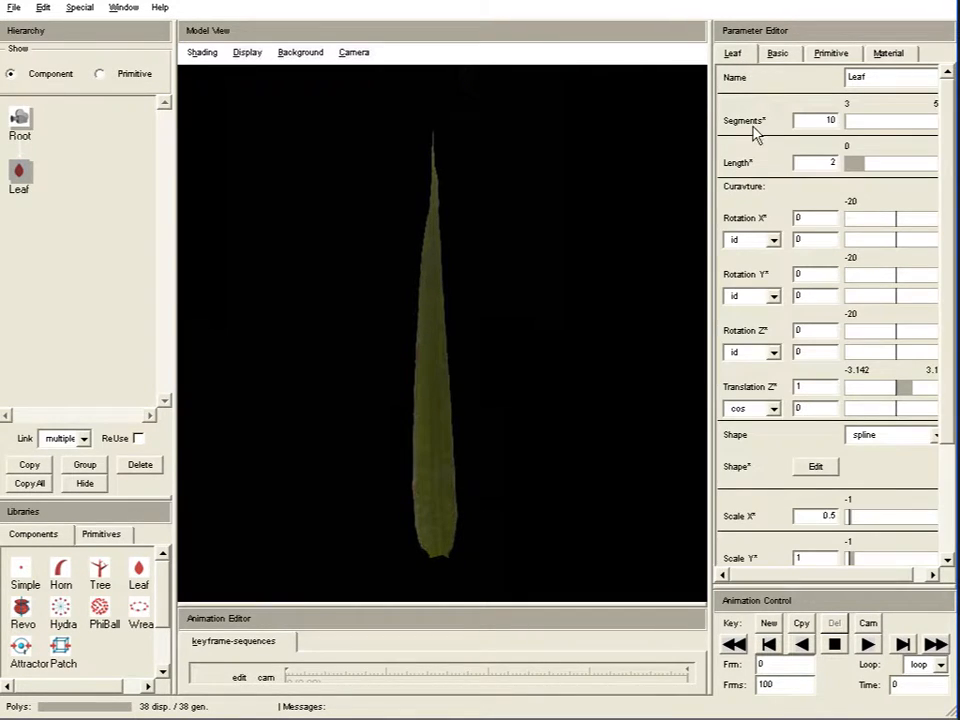
left_click_drag(594, 514, 568, 514)
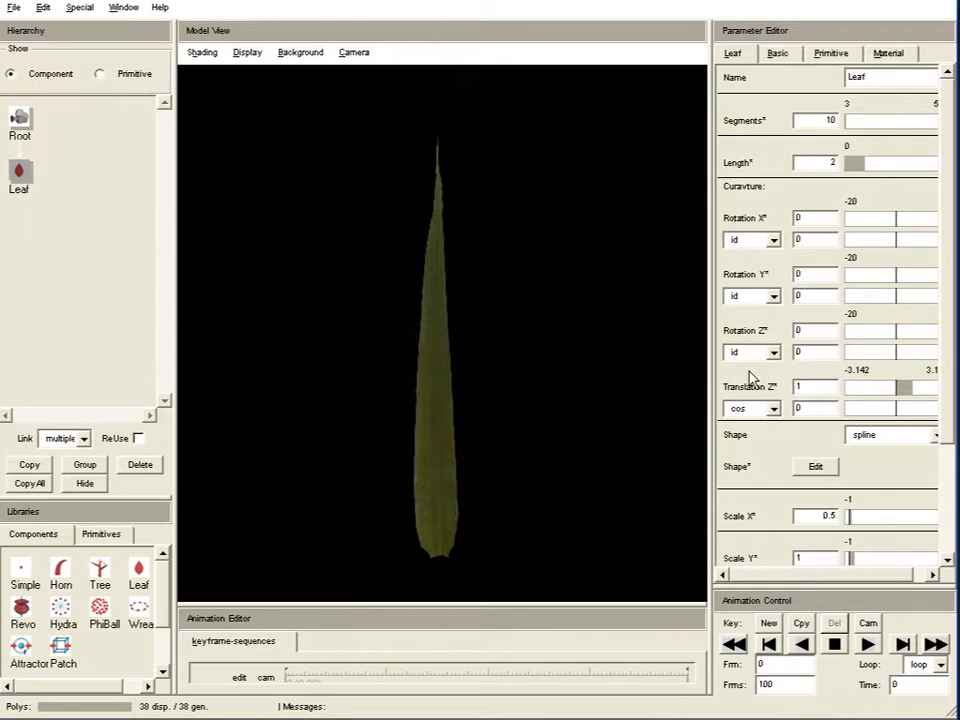
Bend the leaf by adjusting the second Rotation X curvature value to about 2.18
left_click(902, 240)
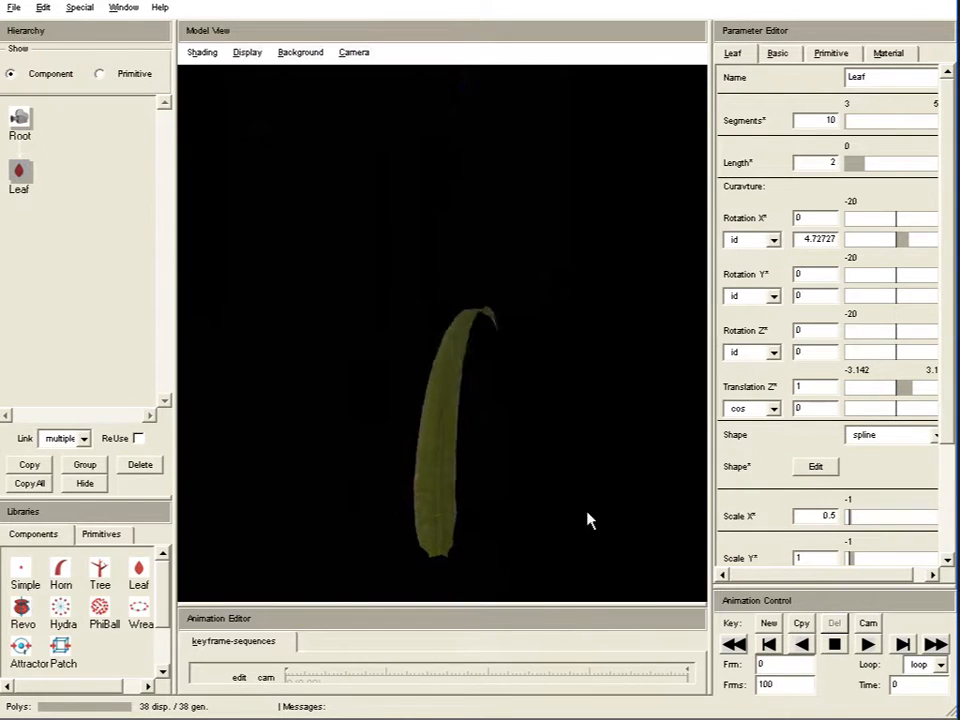
left_click(900, 239)
left_click(902, 240)
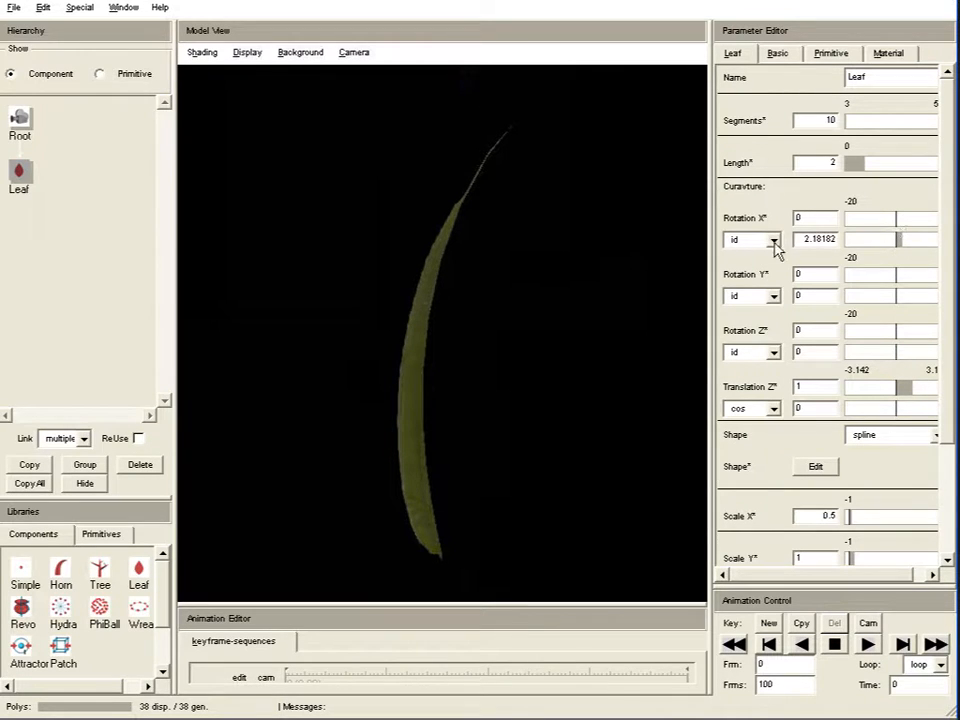
left_click_drag(686, 375, 476, 471)
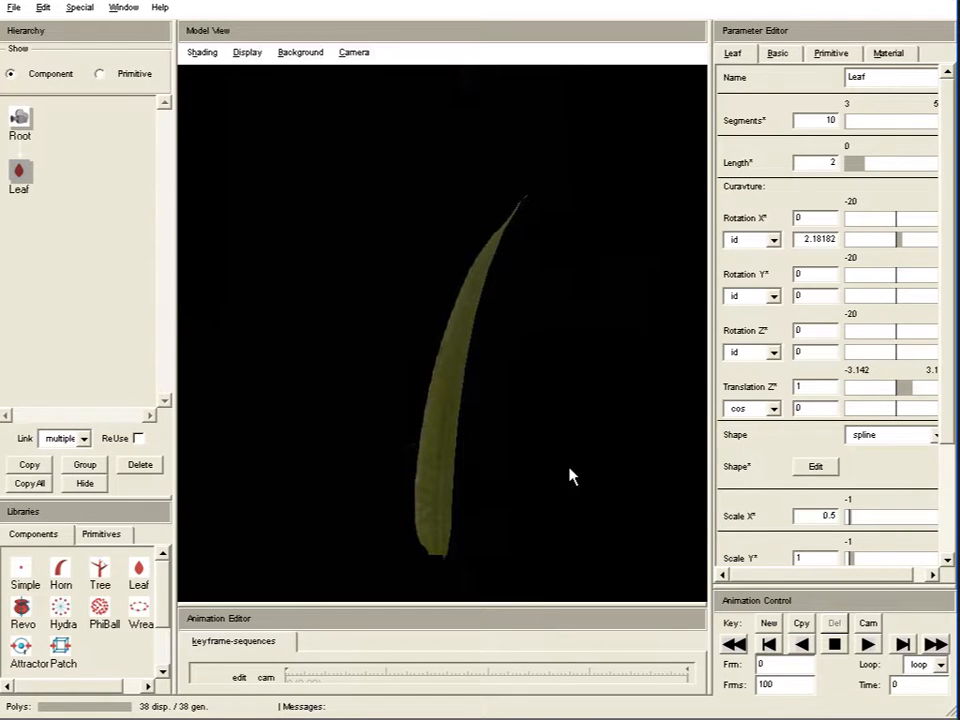
left_click_drag(550, 512, 529, 508)
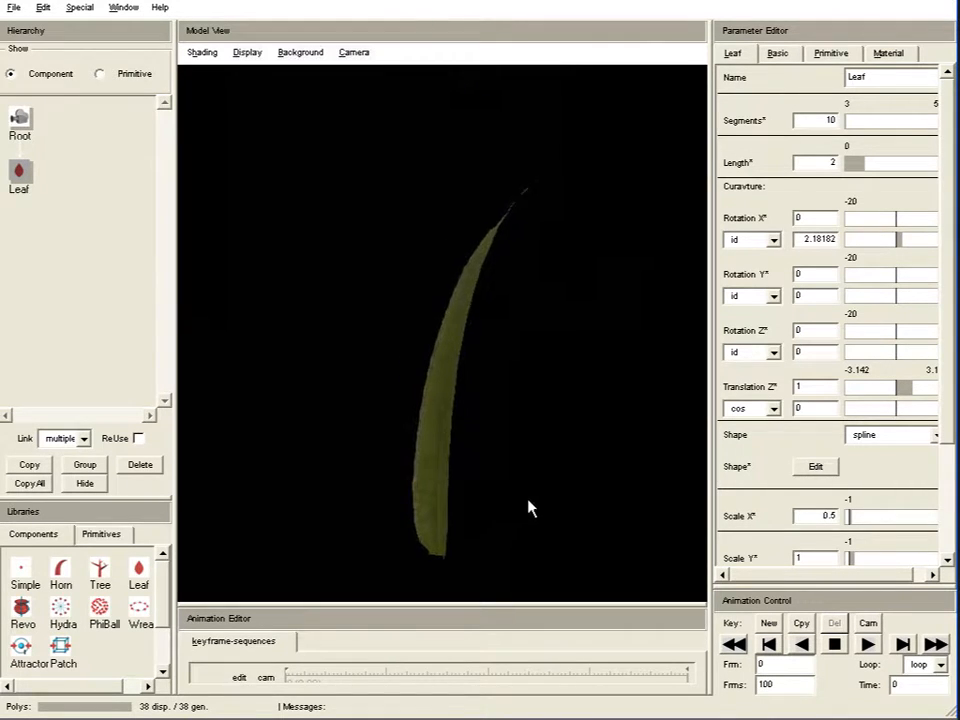
Change the Rotation X curvature function to rnd and raise its first value to about 3.64
left_click(773, 240)
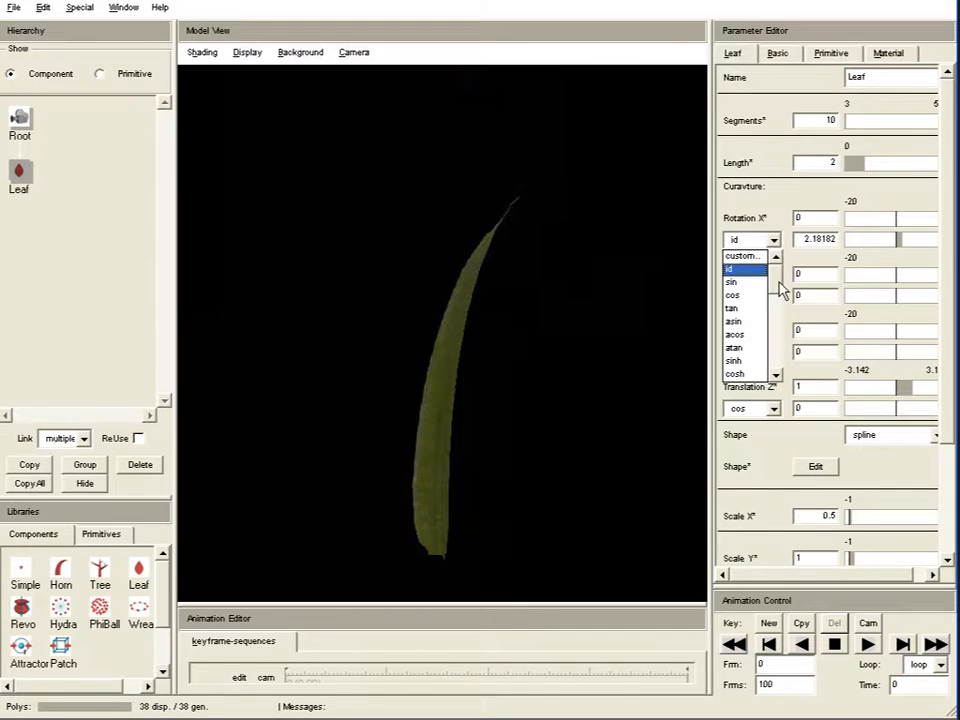
left_click_drag(775, 282, 775, 326)
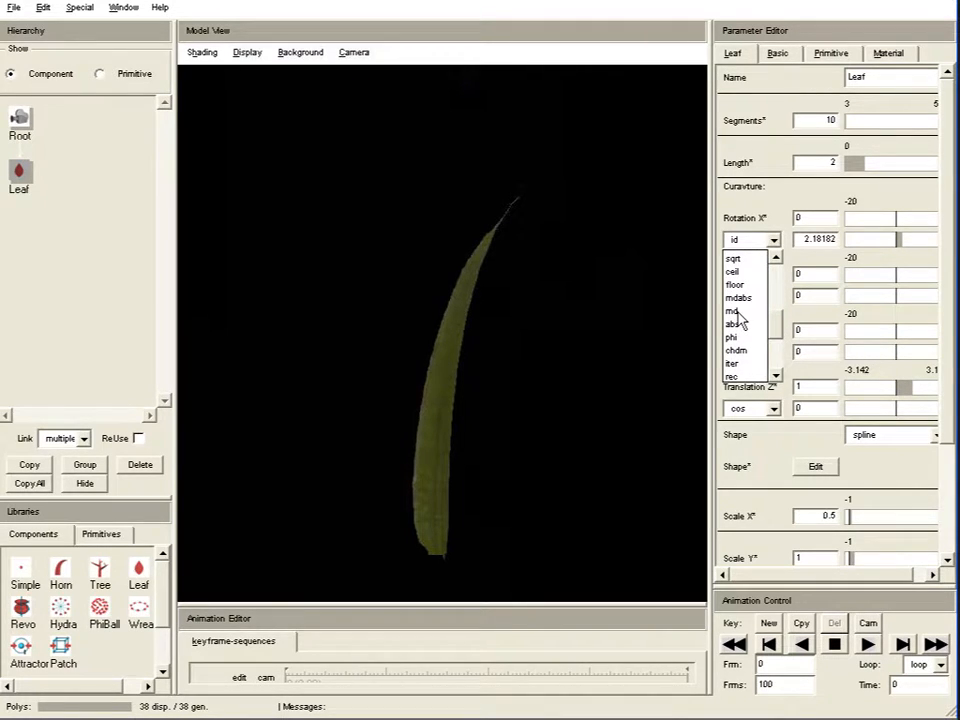
left_click(737, 312)
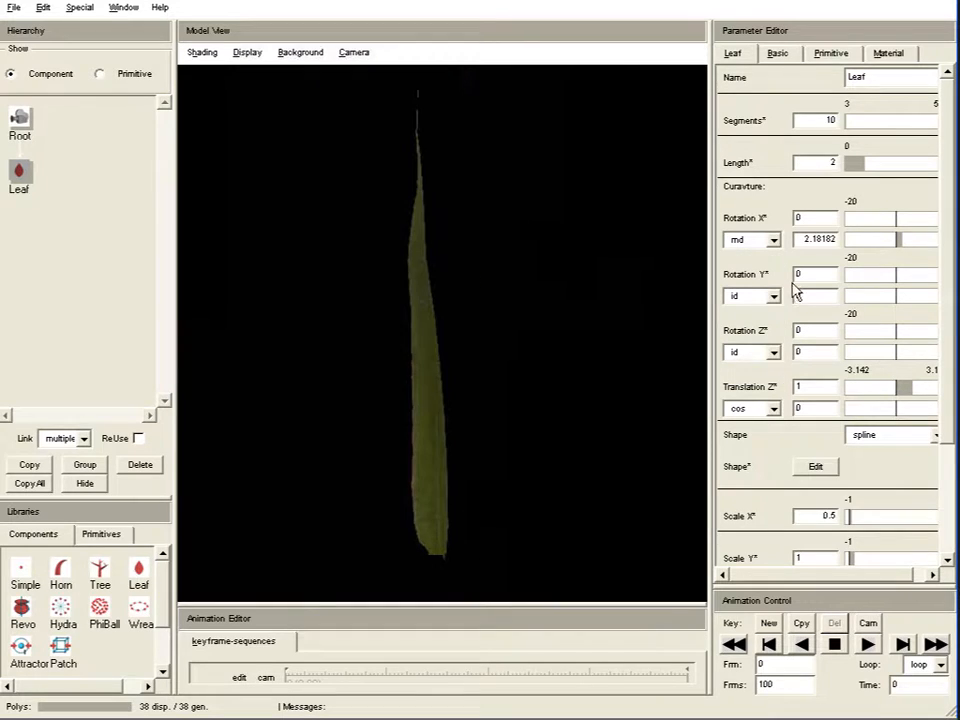
left_click_drag(597, 525, 462, 508)
left_click_drag(896, 216, 906, 219)
left_click_drag(592, 455, 476, 463)
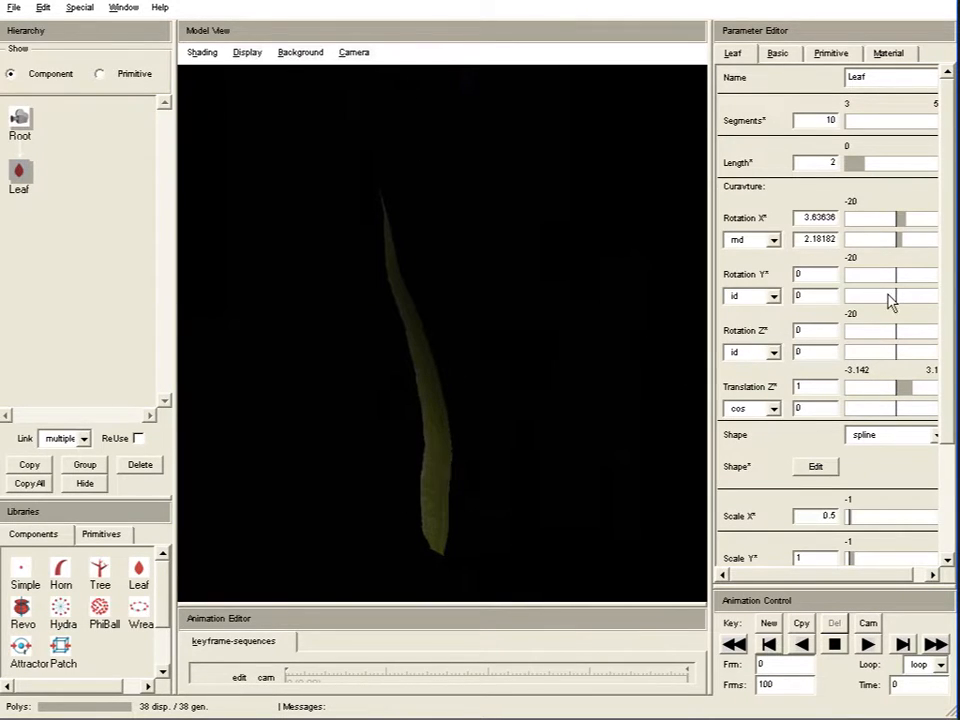
Set both Rotation X curvature values of the leaf to 2
double_click(802, 217)
type("2")
key("Return")
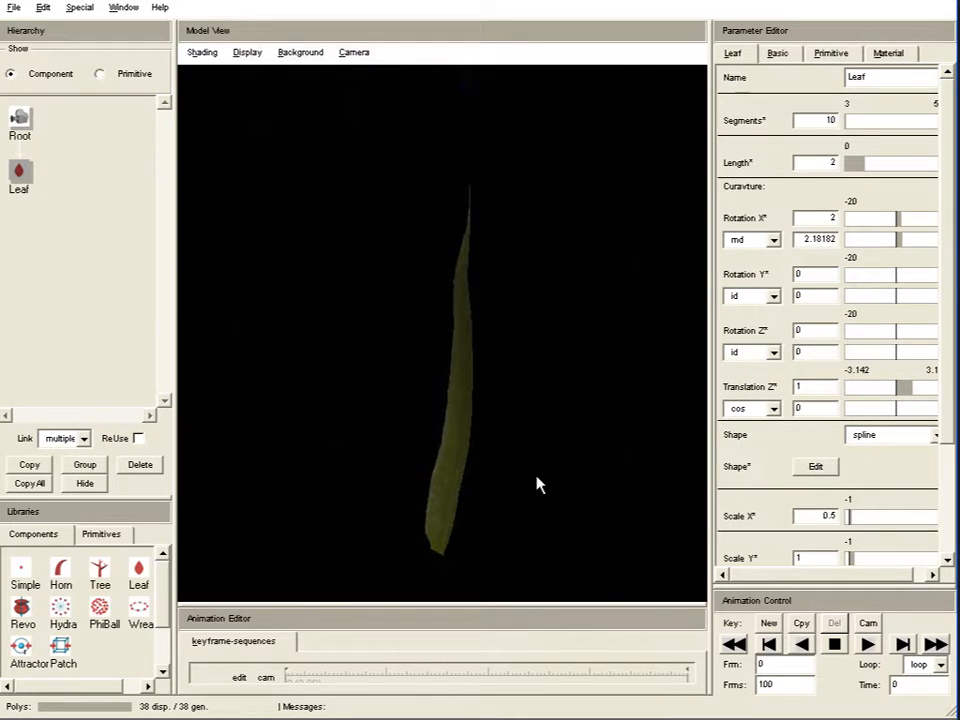
double_click(797, 238)
type("2")
key("Return")
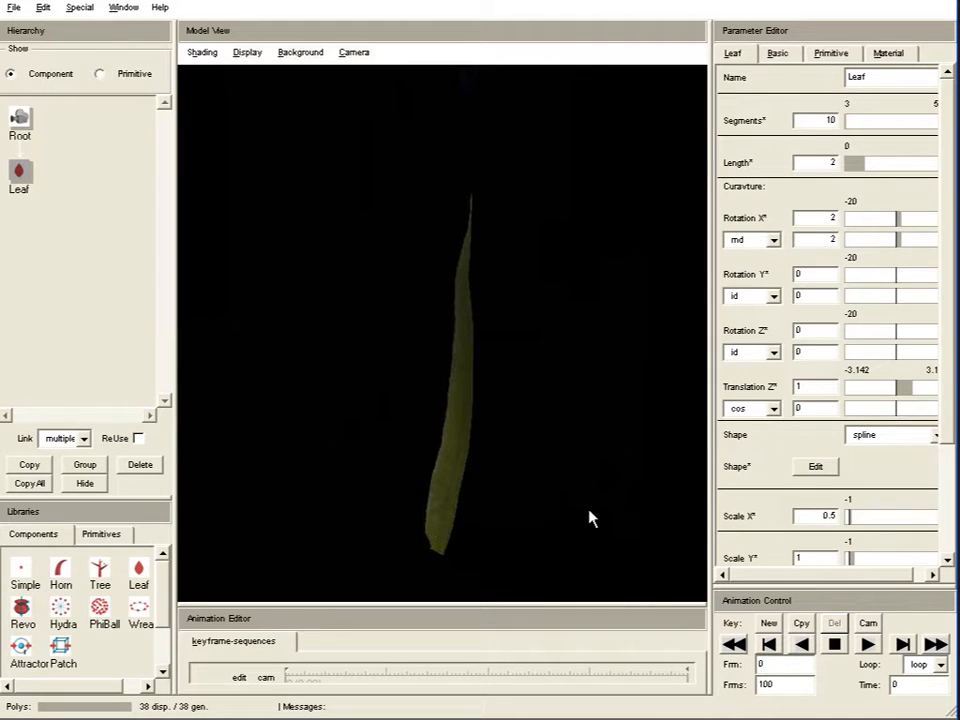
Randomize the leaf's Rotation Y curvature with the rnd function and the values 1 and 3
left_click(774, 296)
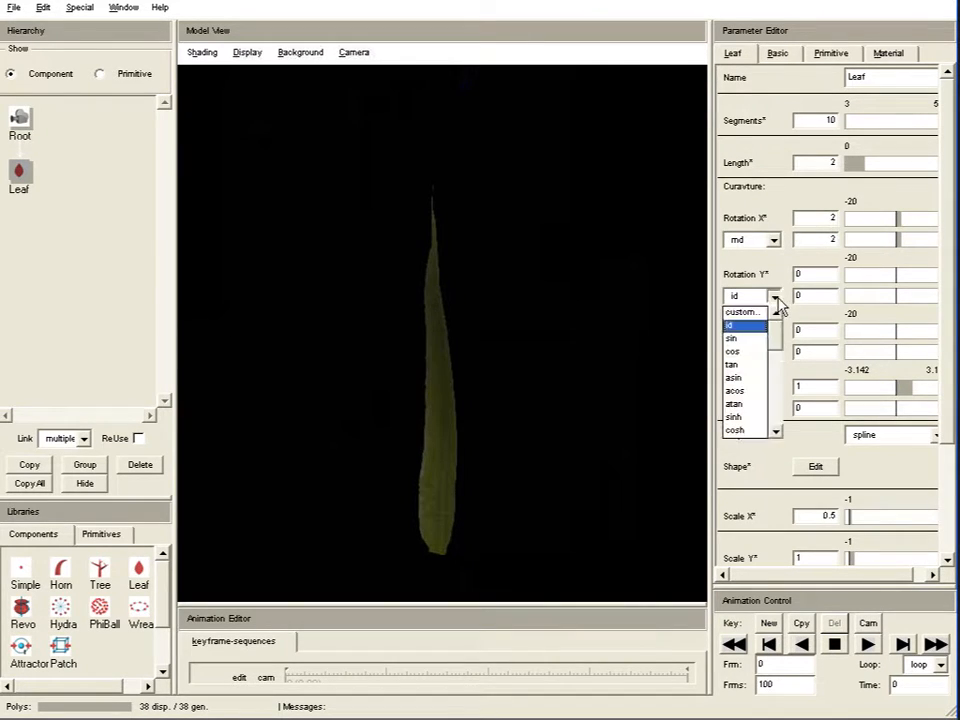
left_click_drag(776, 343, 776, 381)
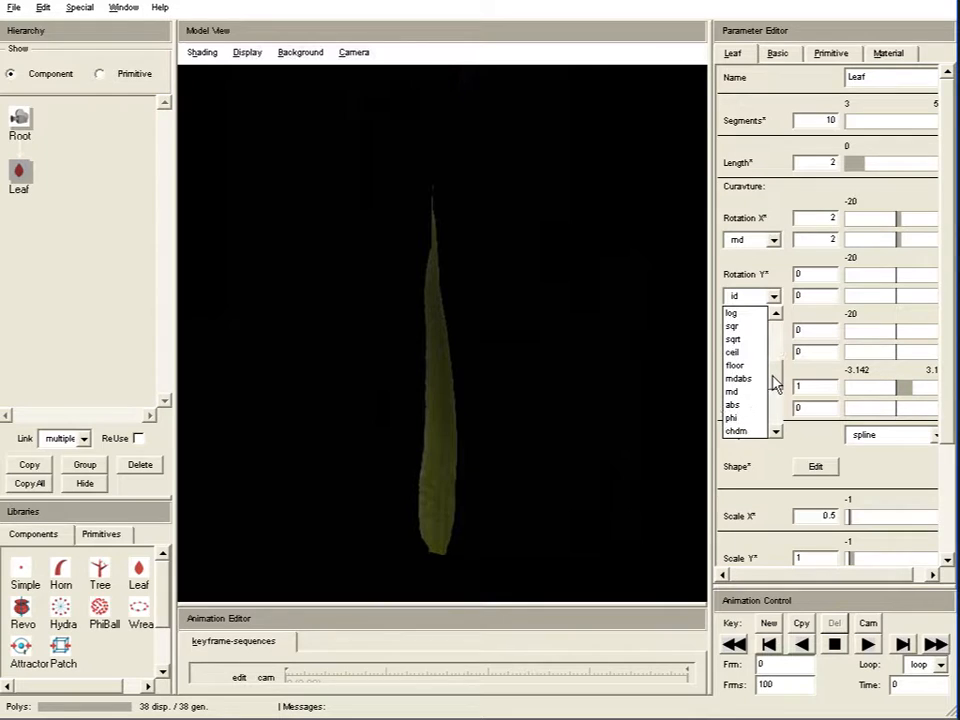
left_click(740, 392)
double_click(823, 274)
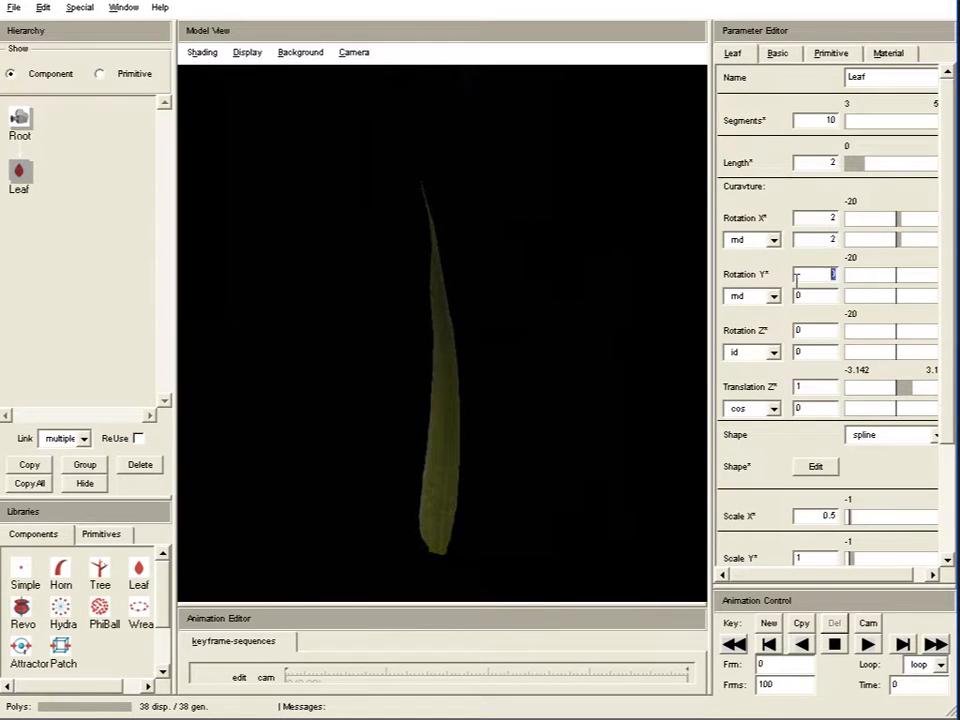
type("1")
double_click(815, 296)
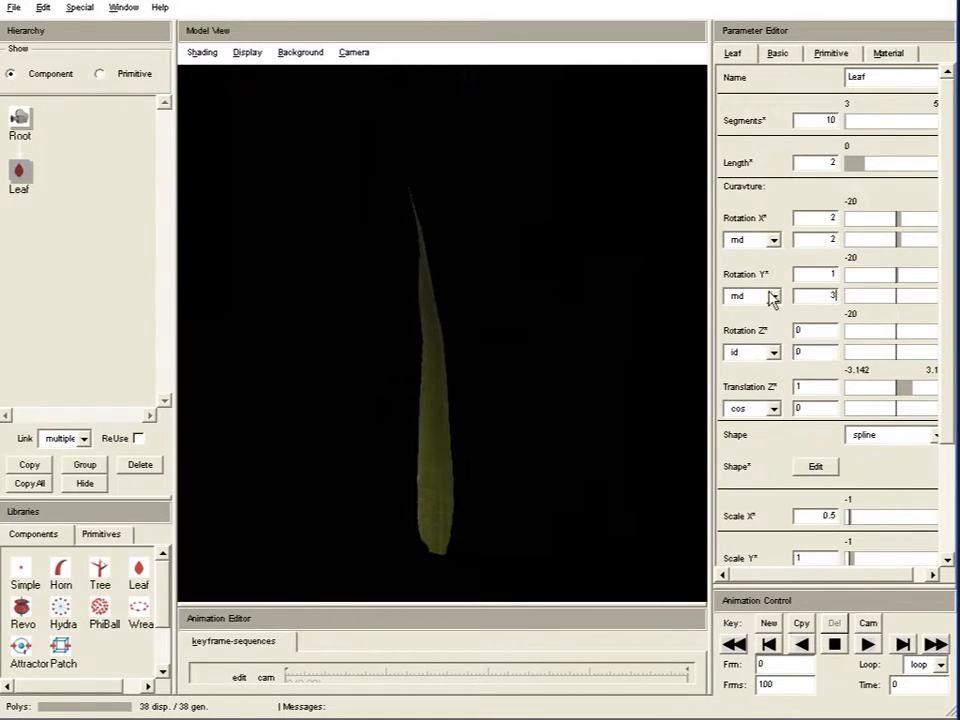
Randomize the leaf's Rotation Z curvature with the rnd function and set both of its values to 3
left_click(773, 352)
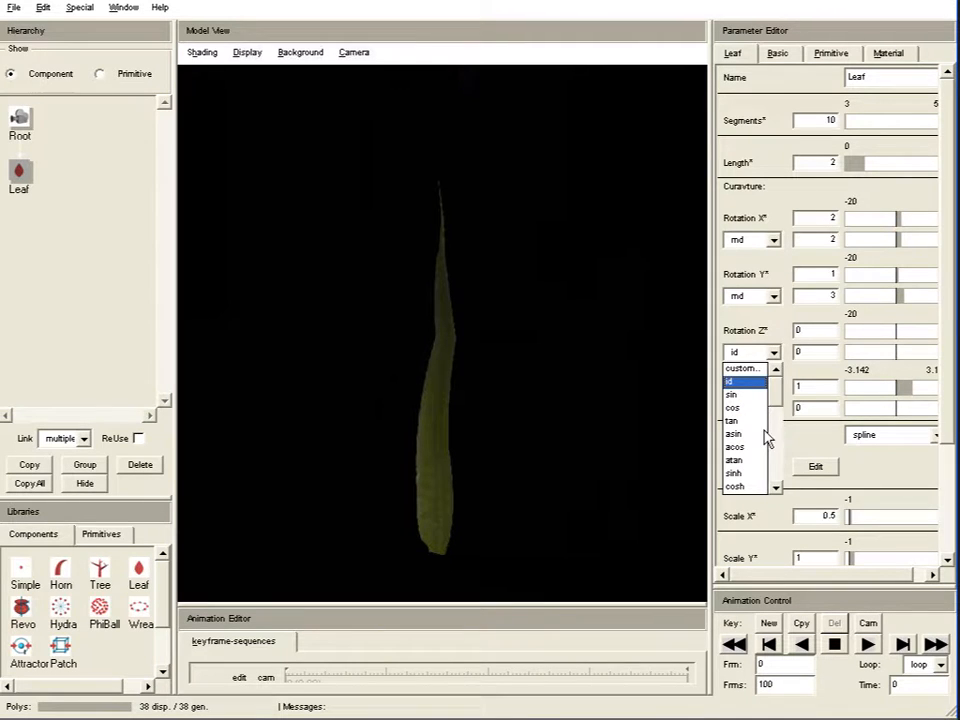
left_click_drag(777, 395, 780, 441)
left_click(741, 450)
left_click_drag(824, 352, 786, 360)
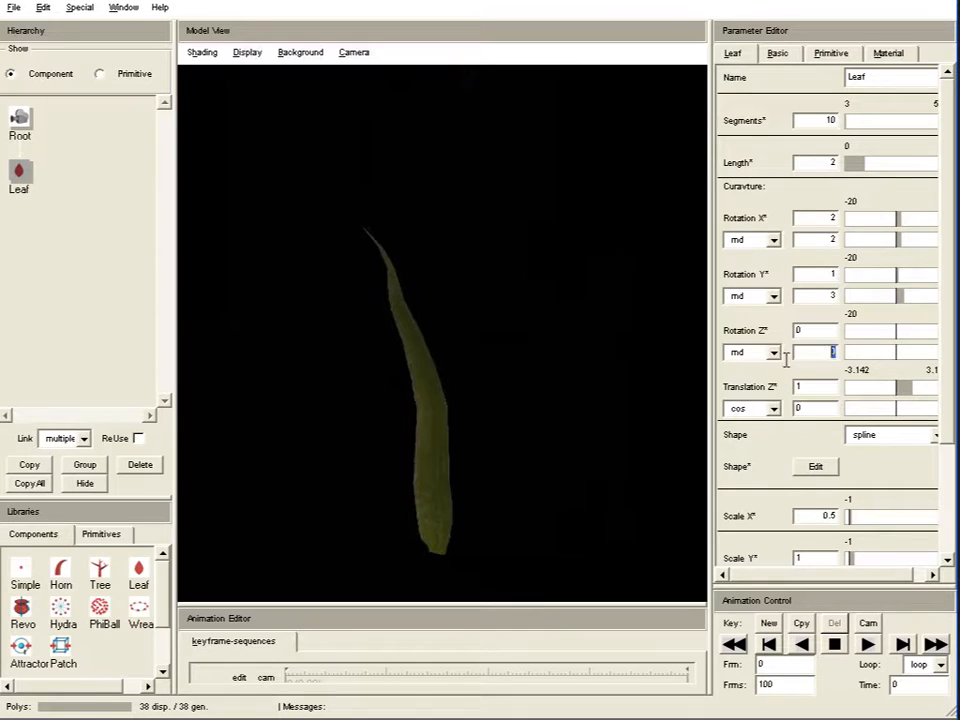
type("3")
key("Return")
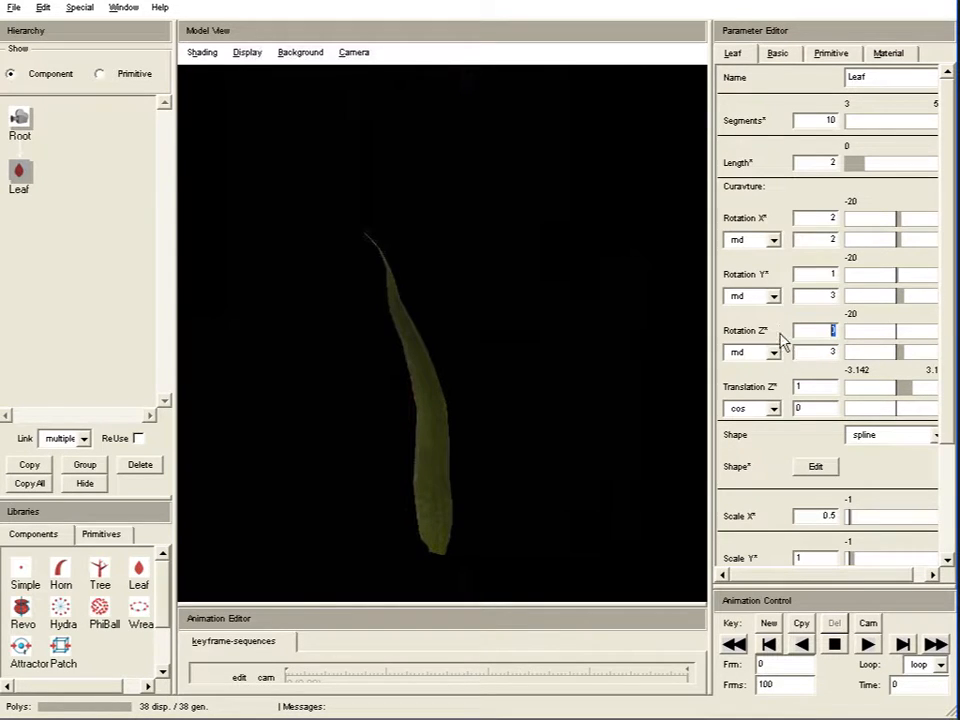
key("Return")
left_click_drag(570, 484, 438, 551)
left_click_drag(585, 491, 392, 469)
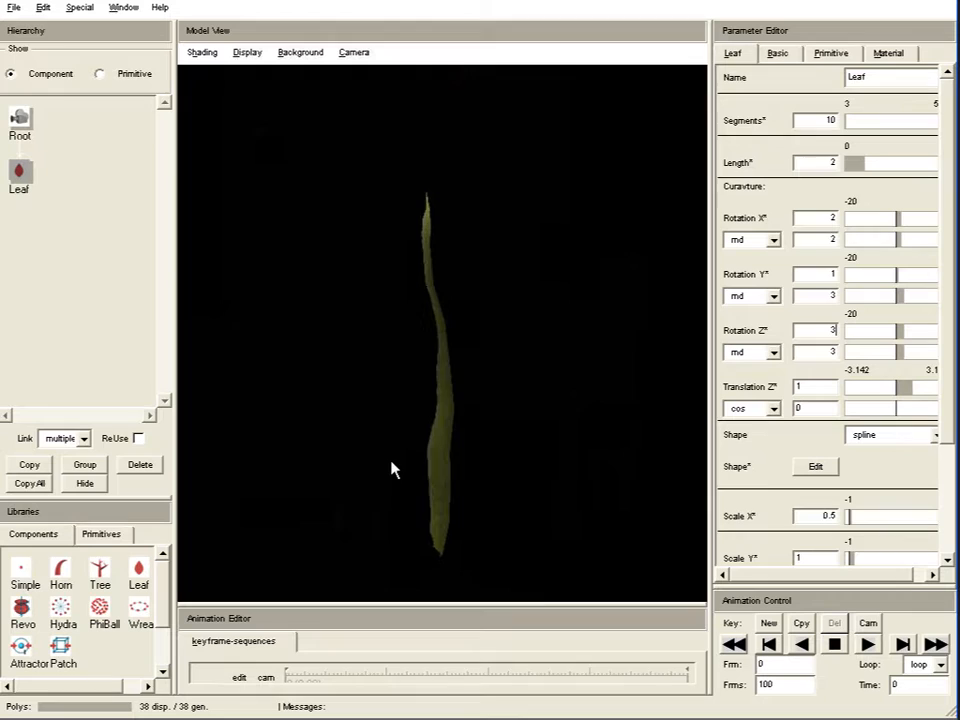
Reshape the leaf's Gravitropism curve into a low, gently rising line through its three points and accept it
left_click_drag(950, 389, 946, 543)
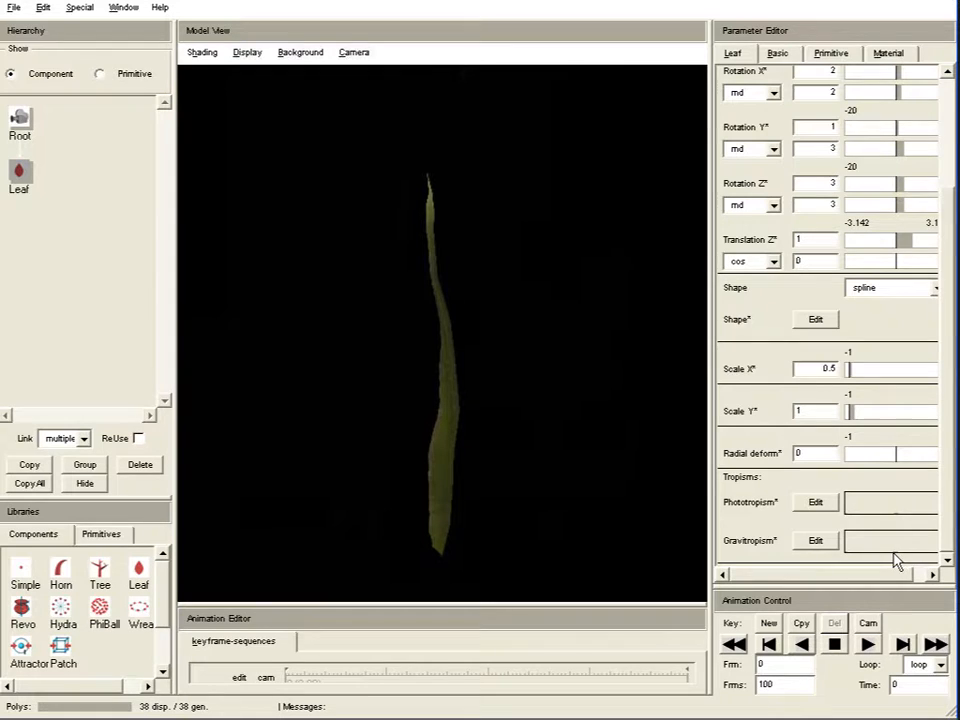
left_click(816, 541)
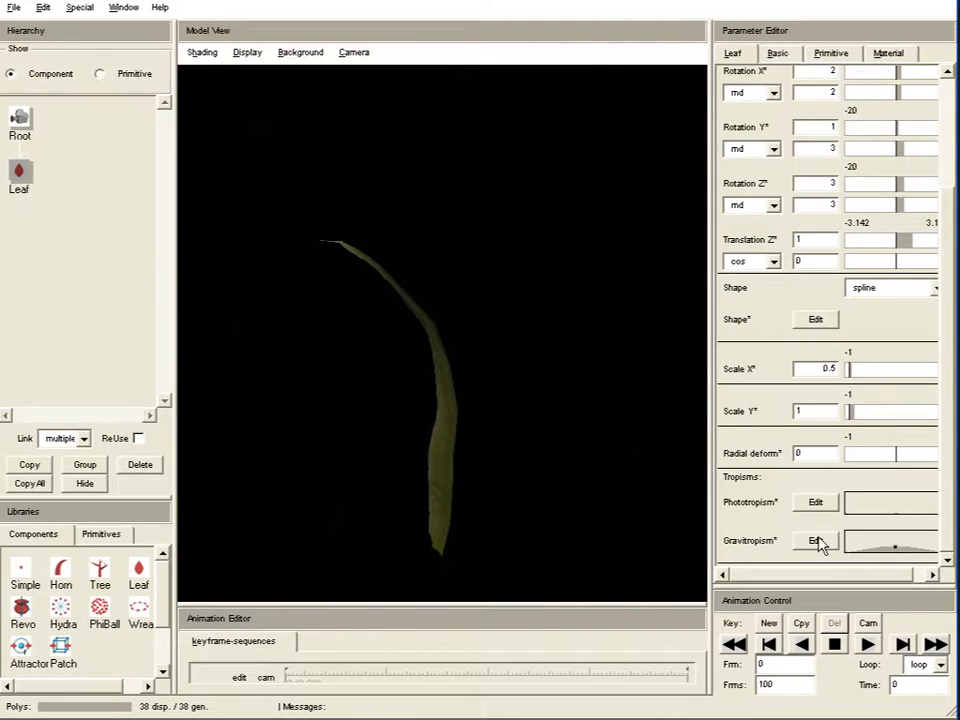
left_click_drag(200, 576, 204, 541)
left_click_drag(398, 490, 413, 528)
left_click_drag(591, 575, 606, 501)
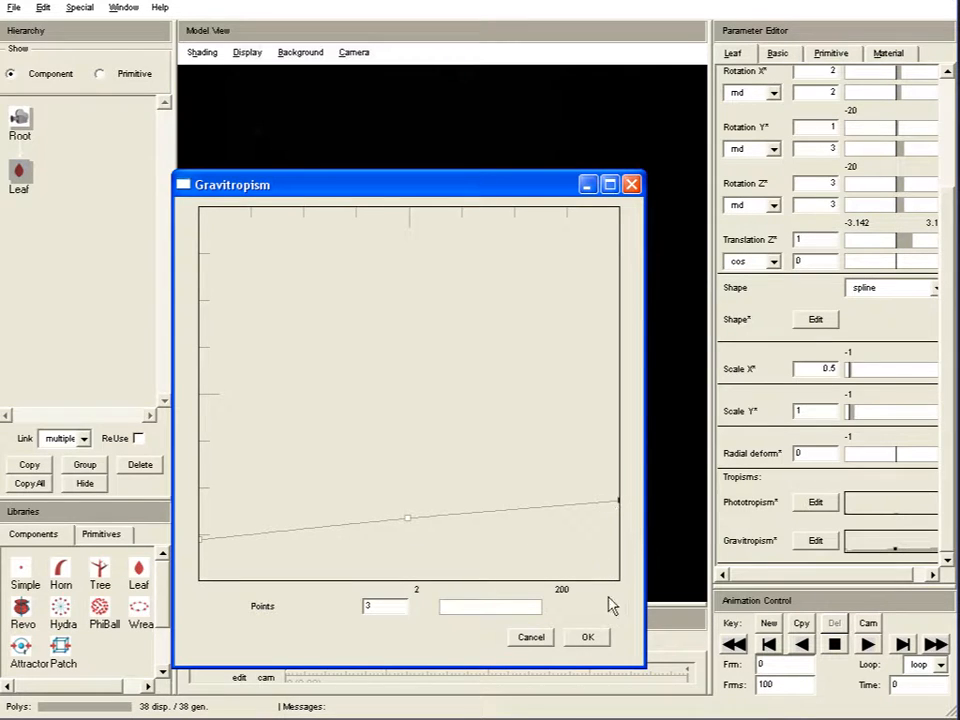
left_click(598, 637)
left_click_drag(347, 504, 561, 465)
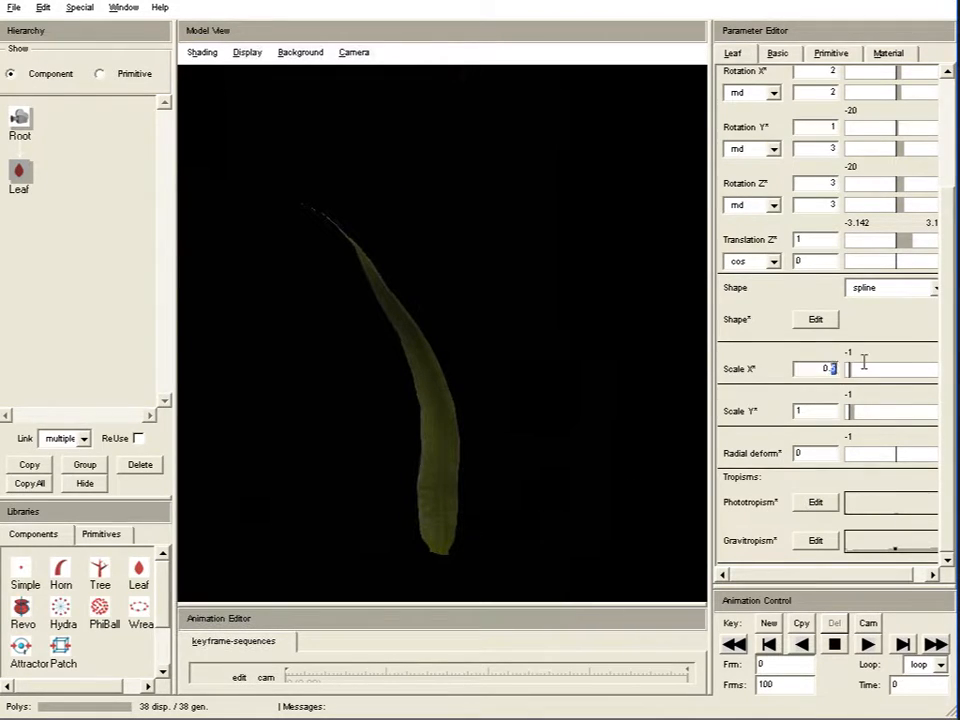
Narrow the grass blade by setting the leaf's Scale X to 0.3
type("3")
left_click_drag(604, 467, 556, 542)
left_click_drag(469, 493, 549, 541)
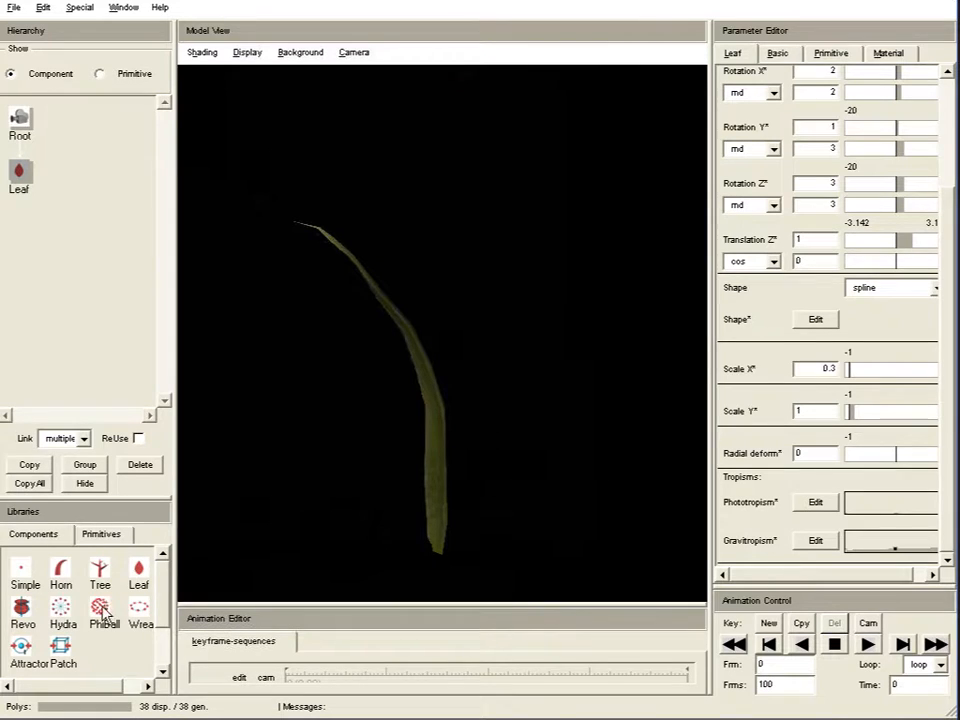
Add a PhiBall component under Root and link the Leaf to it to multiply the blade
left_click_drag(102, 613, 24, 124)
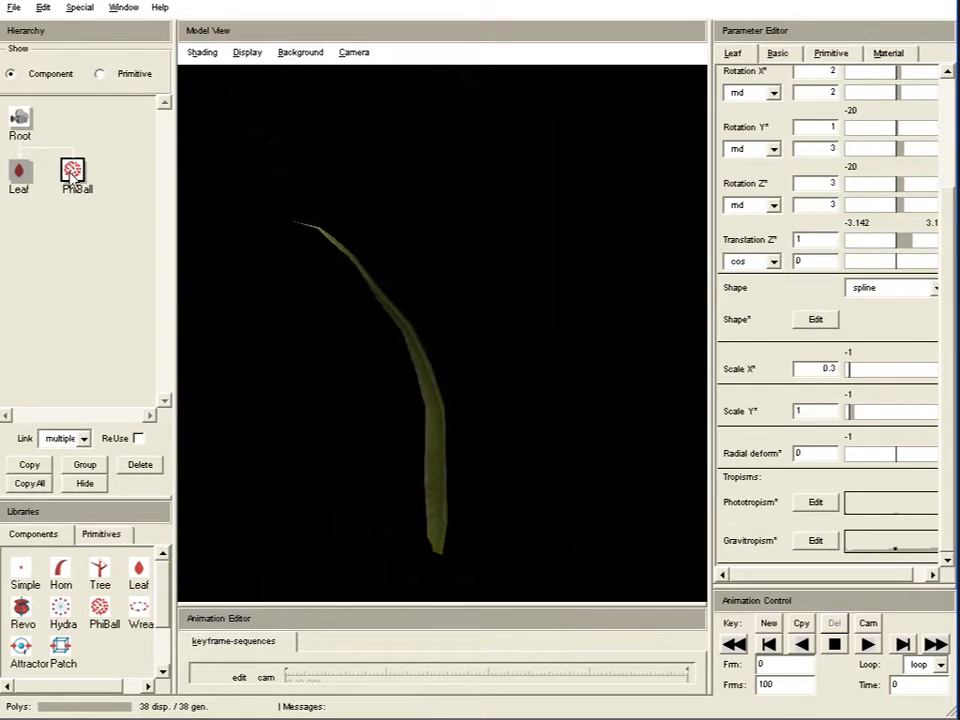
left_click_drag(20, 172, 70, 173)
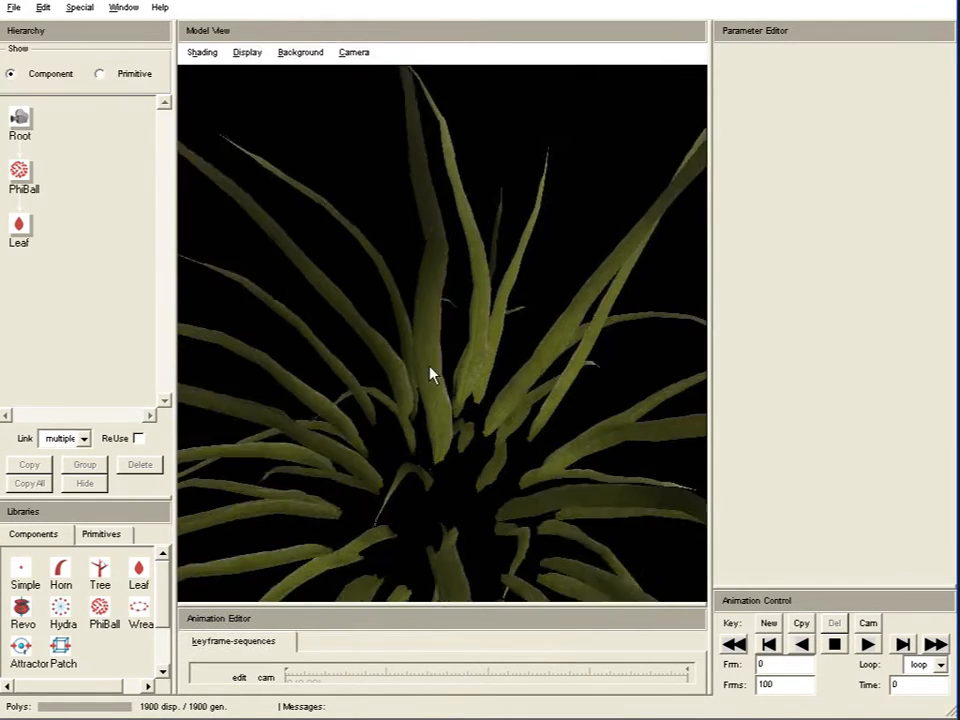
right_click_drag(429, 367, 394, 149)
right_click_drag(436, 405, 425, 220)
left_click_drag(525, 450, 566, 440)
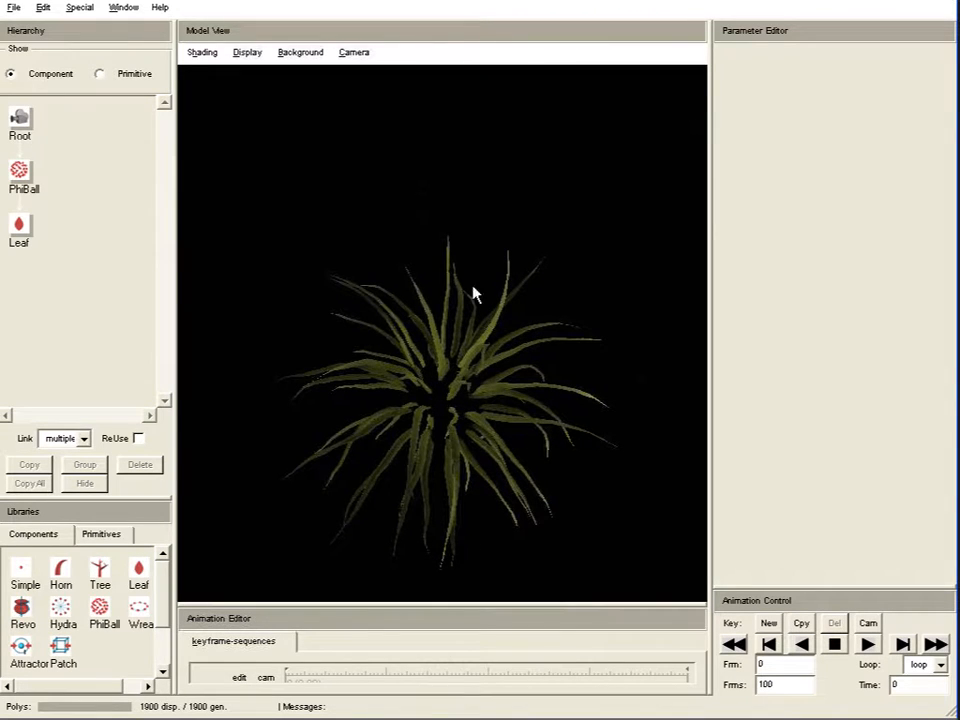
left_click_drag(503, 451, 465, 402)
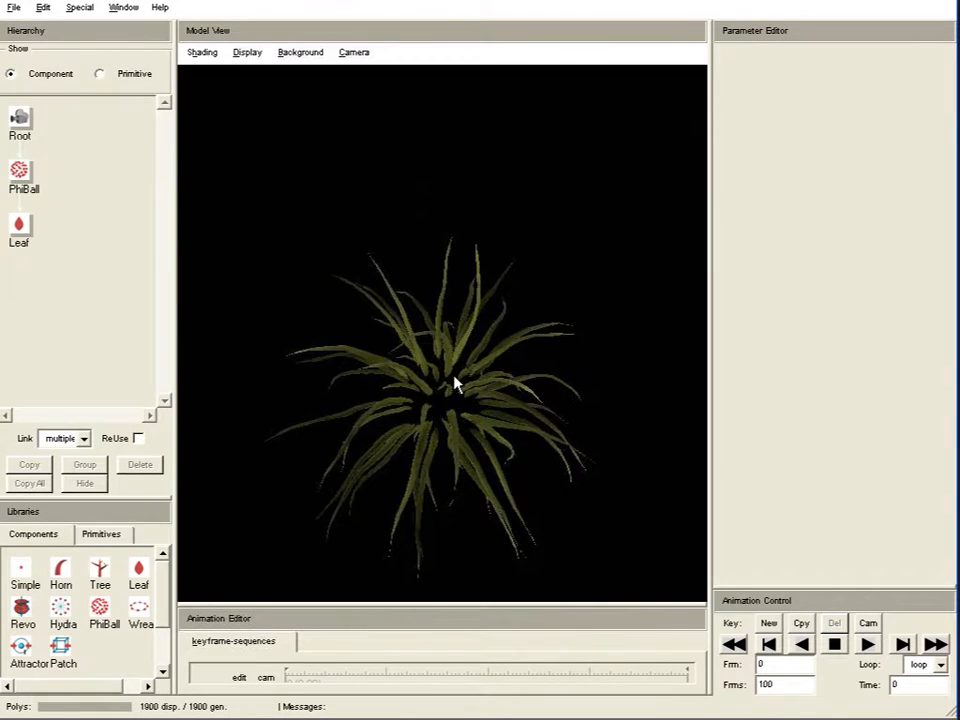
Set the PhiBall's radius to 0.1 to bring the bases of the blades together
left_click(20, 172)
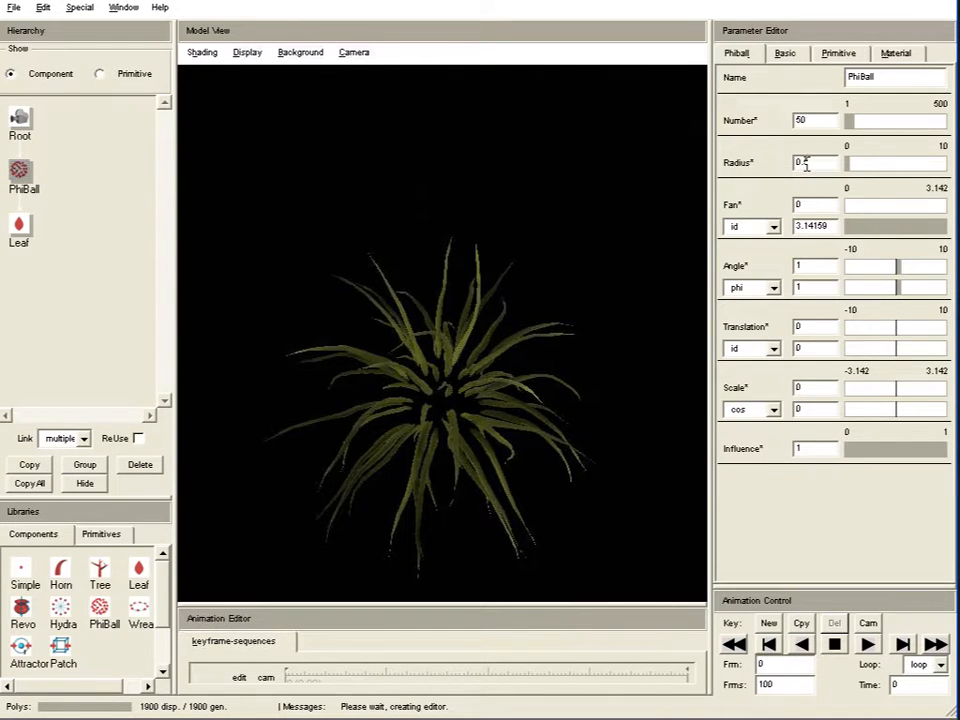
left_click_drag(804, 163, 838, 165)
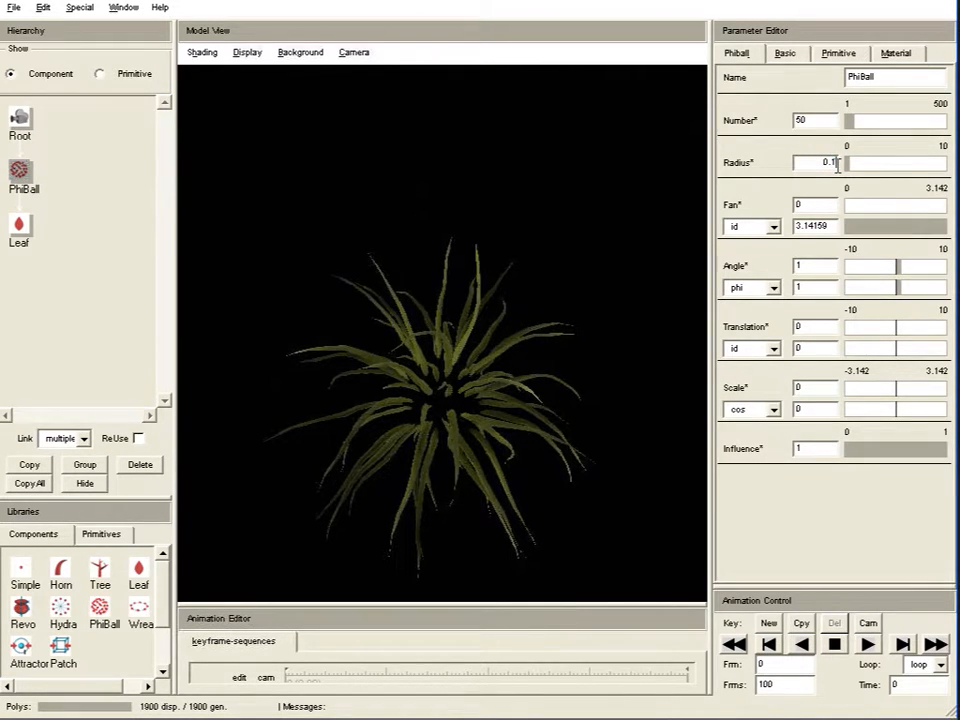
key("Return")
right_click_drag(454, 334, 494, 632)
left_click_drag(492, 470, 504, 495)
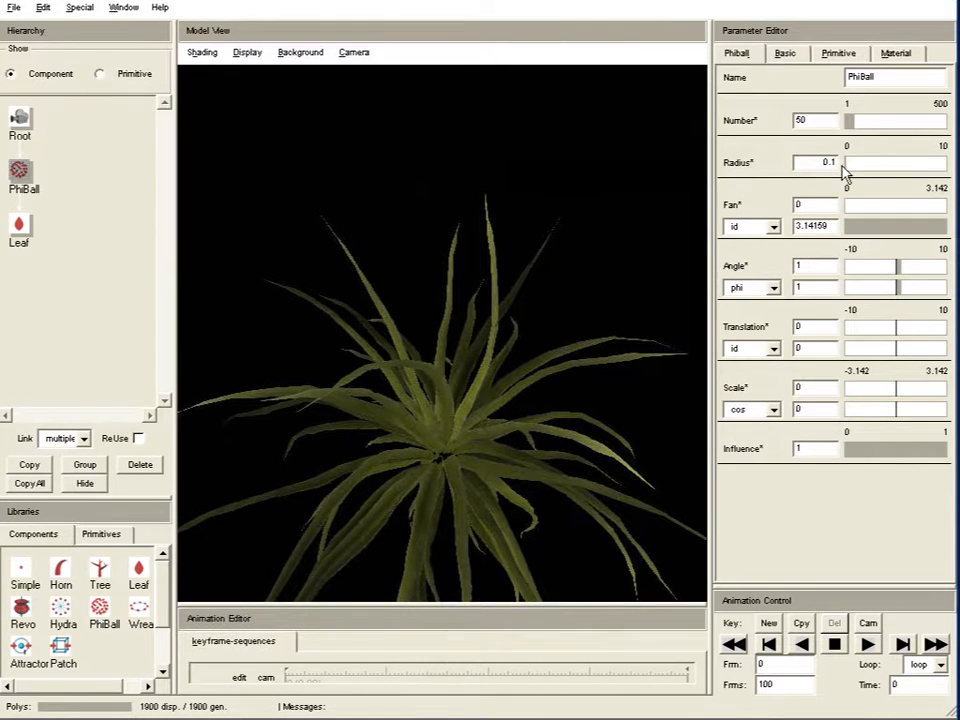
right_click_drag(511, 435, 478, 313)
left_click_drag(478, 313, 535, 316)
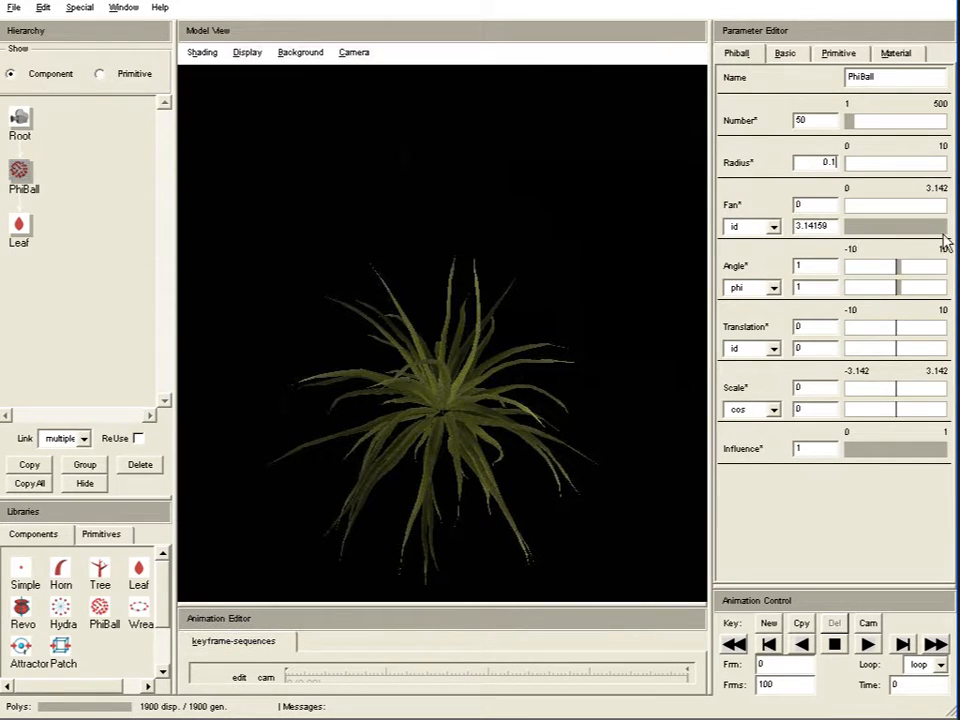
Reduce the PhiBall's second Fan value to about half its range to gather the blades into an upward-facing tuft
left_click_drag(940, 237, 866, 240)
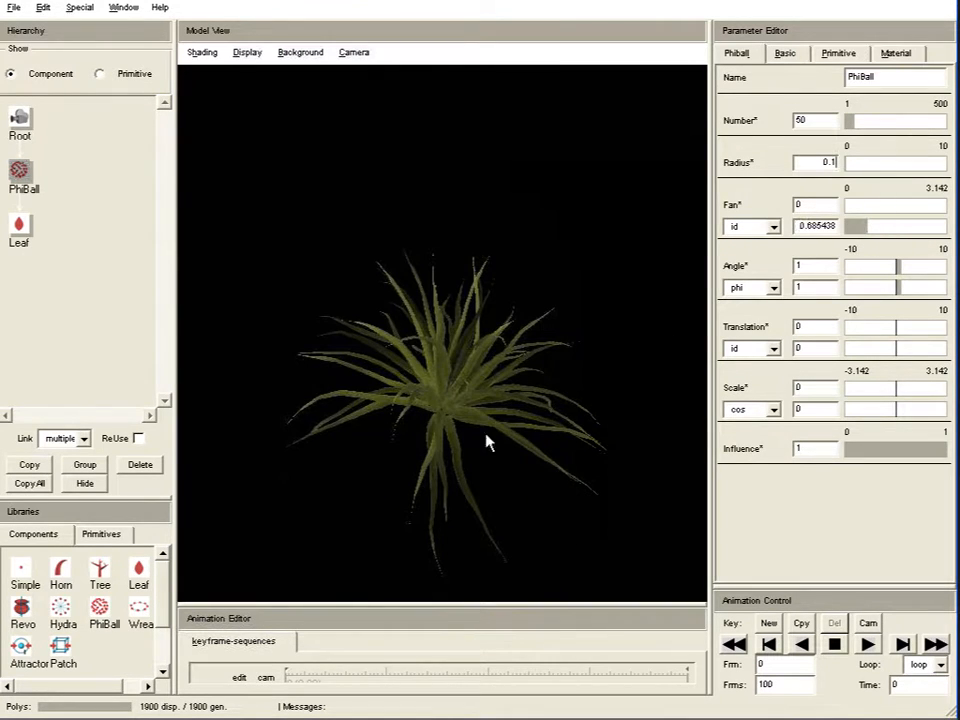
left_click_drag(427, 432, 521, 291)
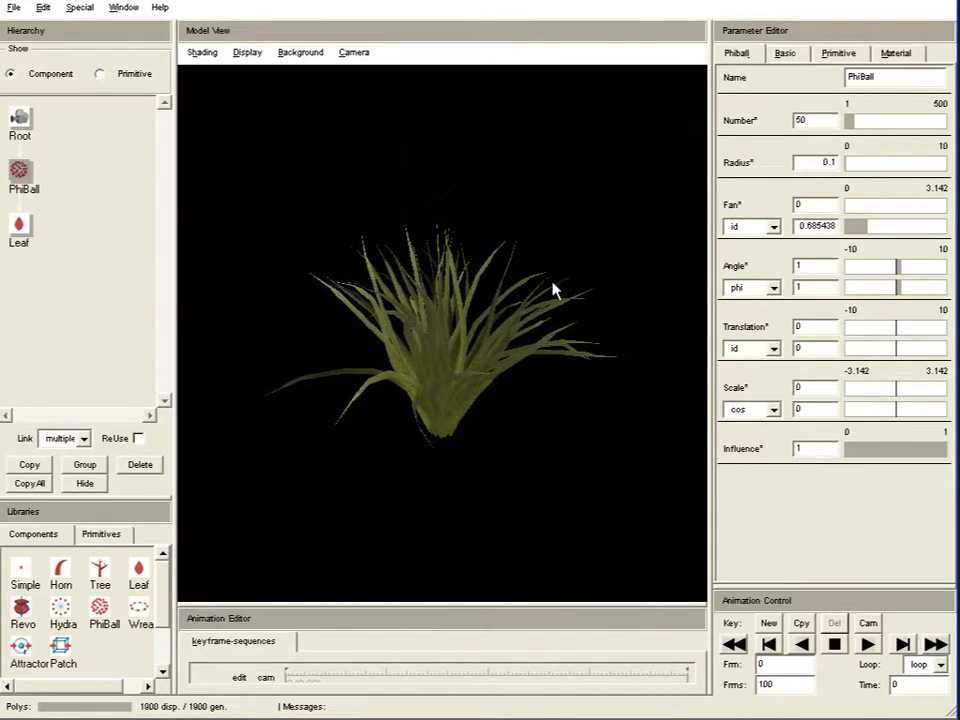
left_click_drag(620, 435, 508, 302)
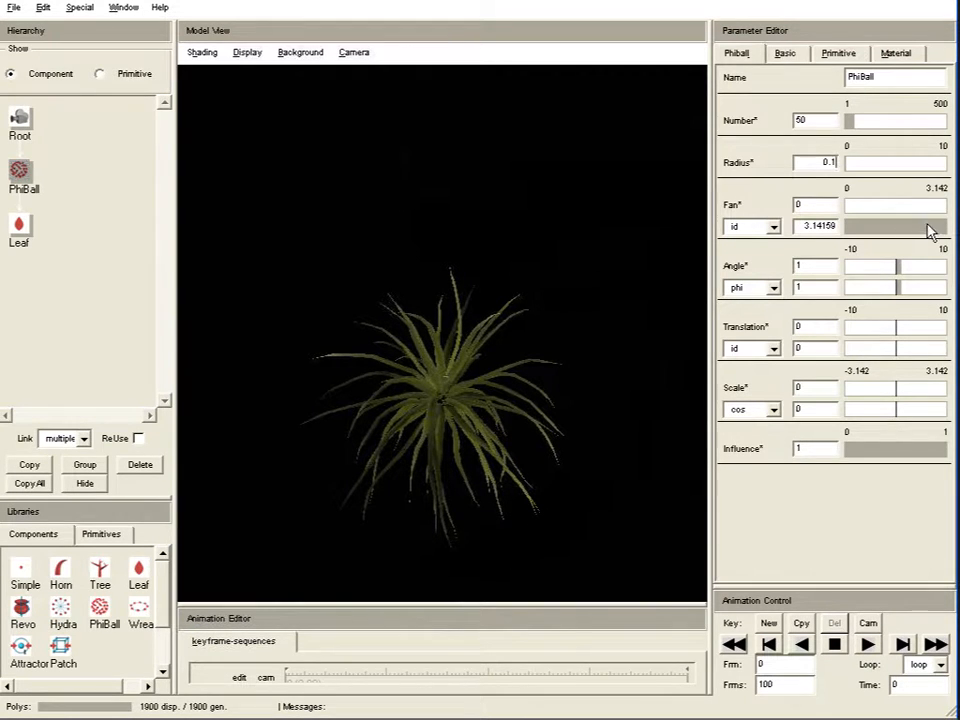
left_click_drag(932, 229, 885, 237)
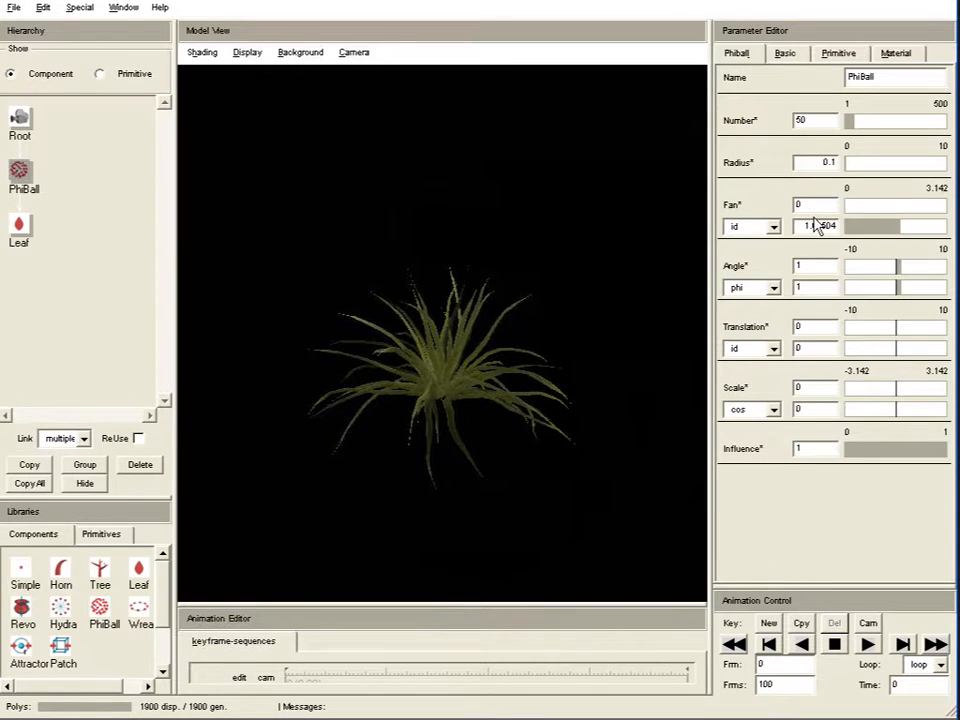
Lower the PhiBall's second Fan value to about 1.14 to make the grass blades stand more upright
left_click(885, 236)
left_click_drag(885, 236, 882, 236)
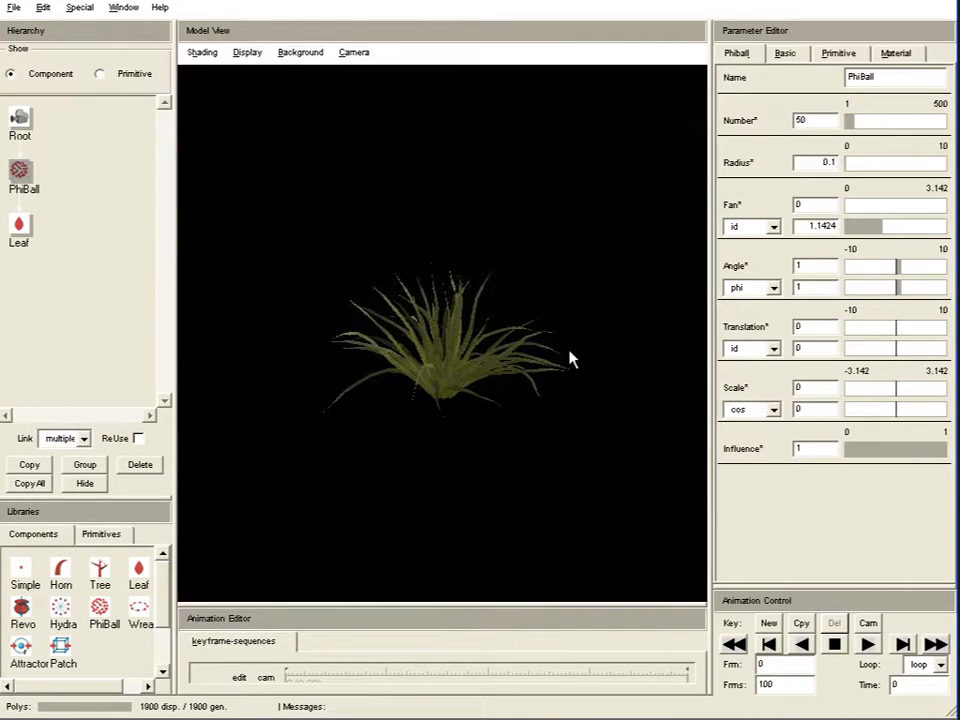
left_click_drag(542, 456, 452, 498)
left_click_drag(451, 478, 452, 407)
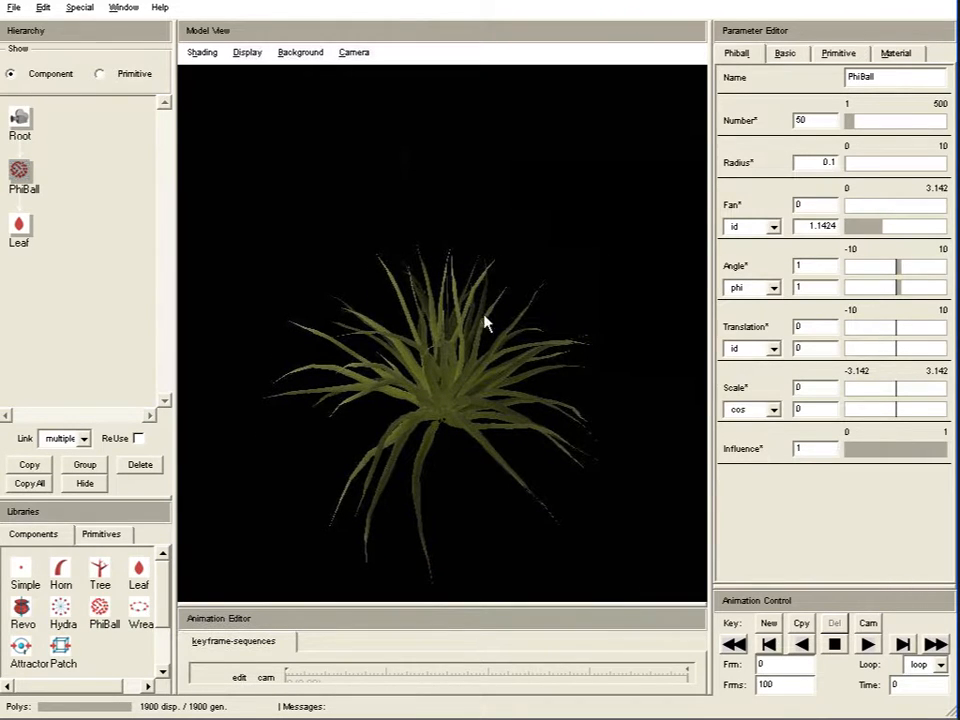
left_click_drag(465, 246, 465, 137)
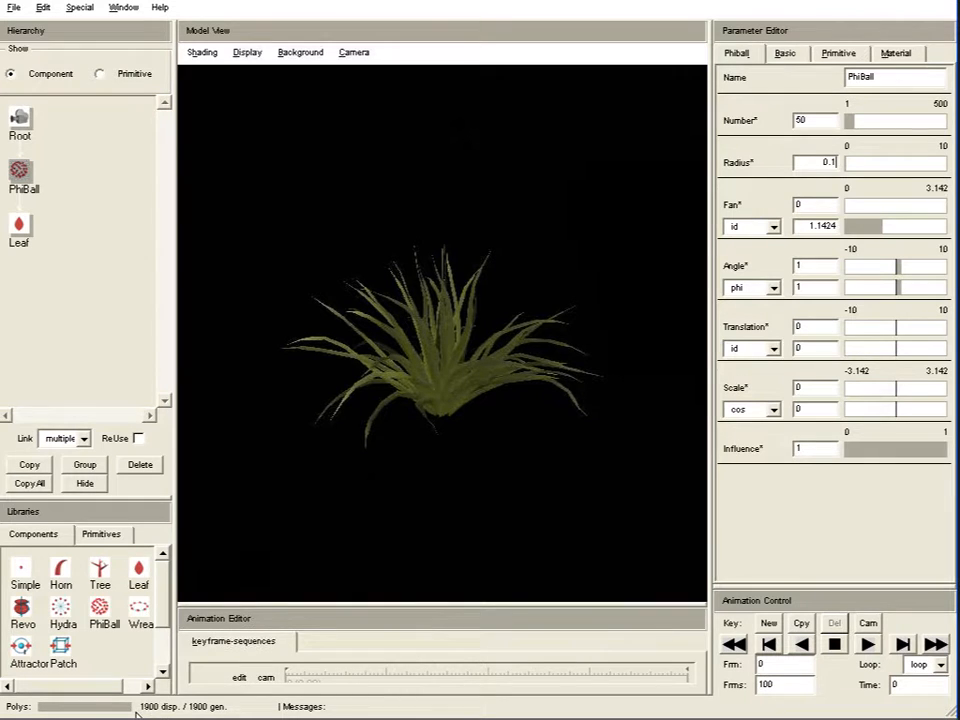
left_click_drag(405, 422, 561, 174)
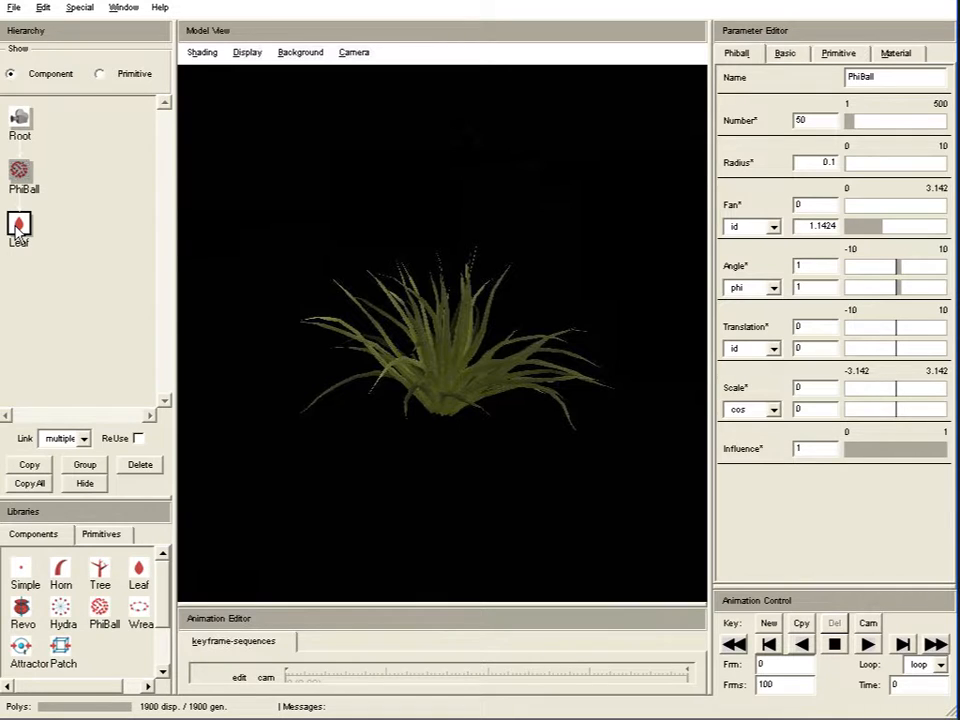
left_click_drag(549, 354, 464, 289)
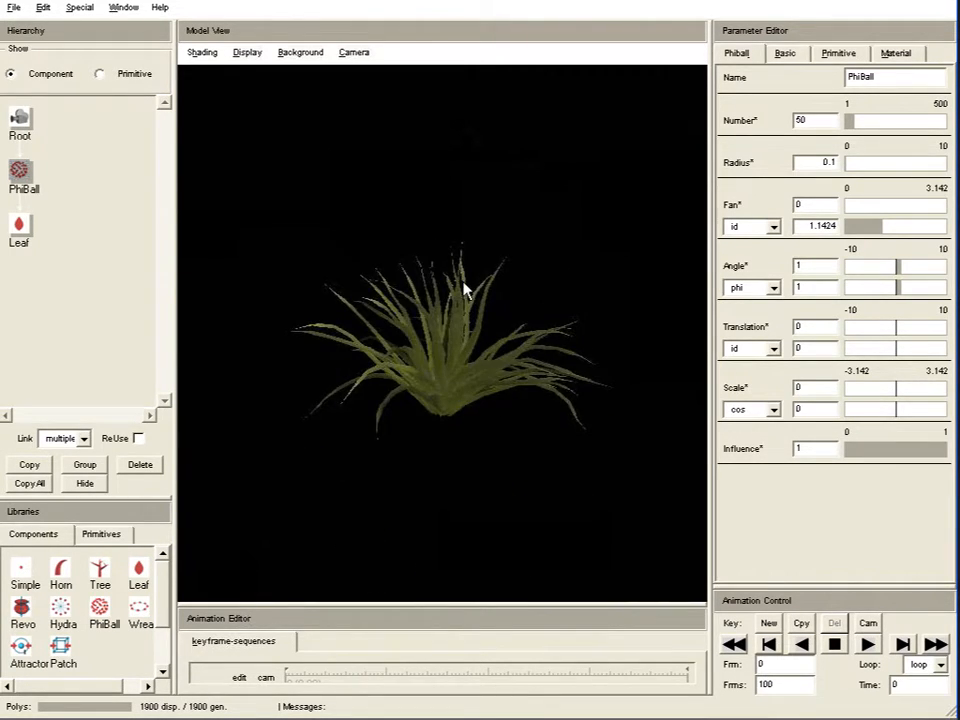
Reduce the PhiBall's number of blades to 20 and rename the component PhiBall1
double_click(819, 121)
type("20")
key("Return")
left_click_drag(465, 300, 449, 232)
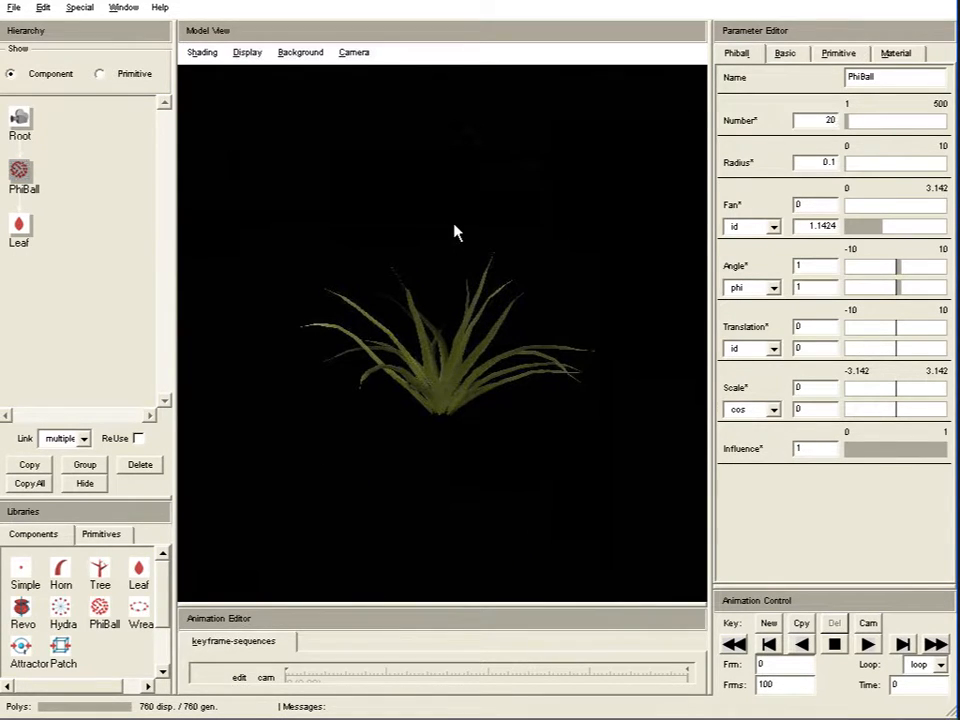
left_click_drag(500, 318, 460, 318)
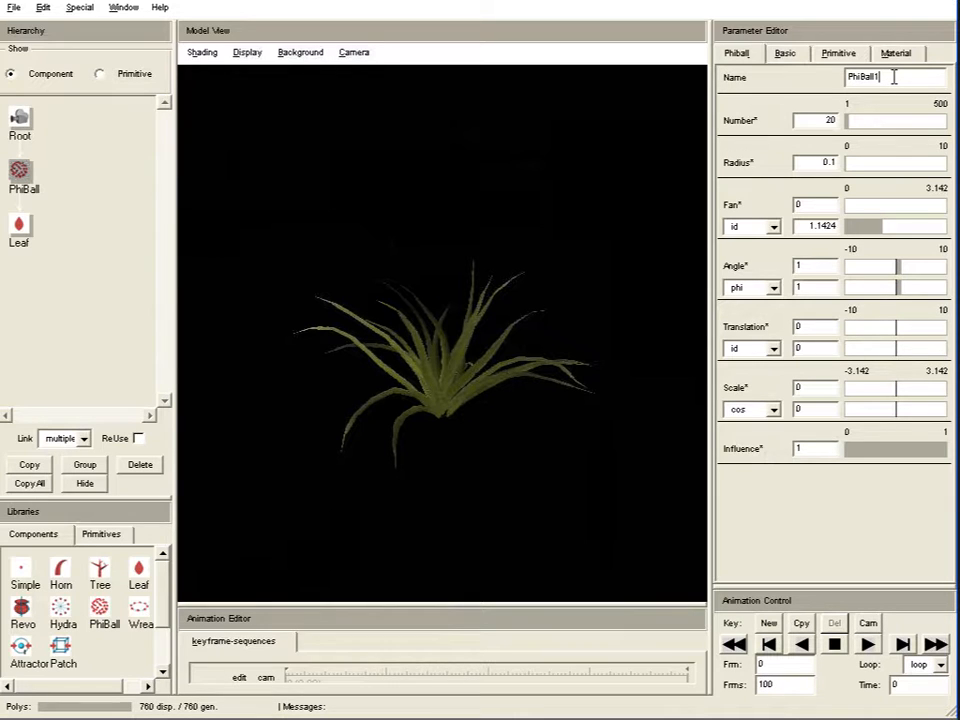
Rename the Leaf component to Grassblade
left_click(18, 228)
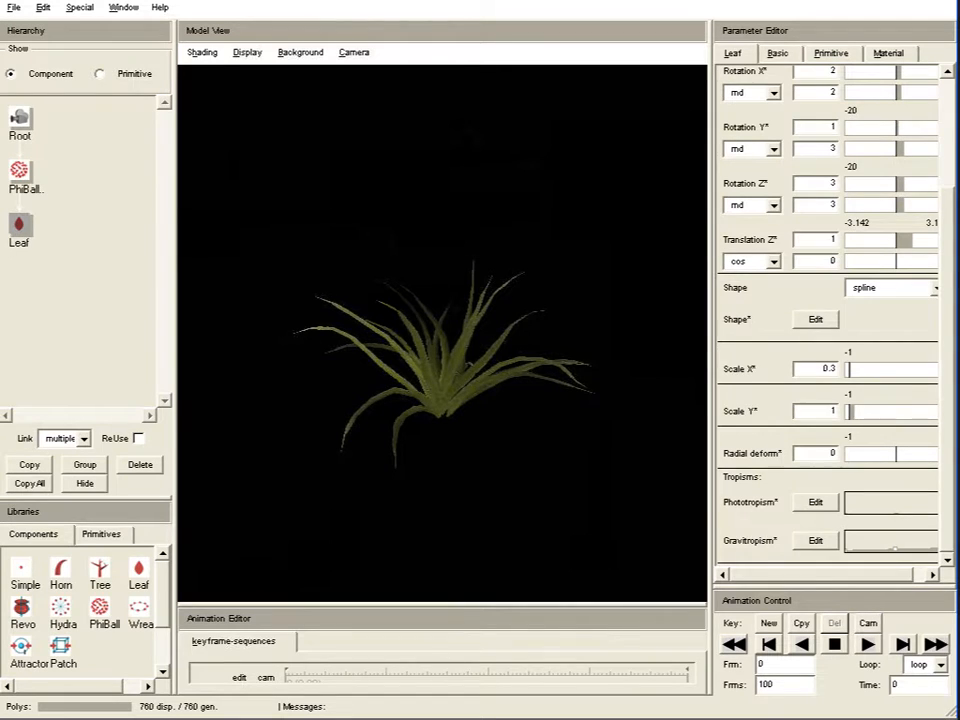
scroll(953, 165, "up", 3)
left_click_drag(904, 76, 815, 80)
type("G")
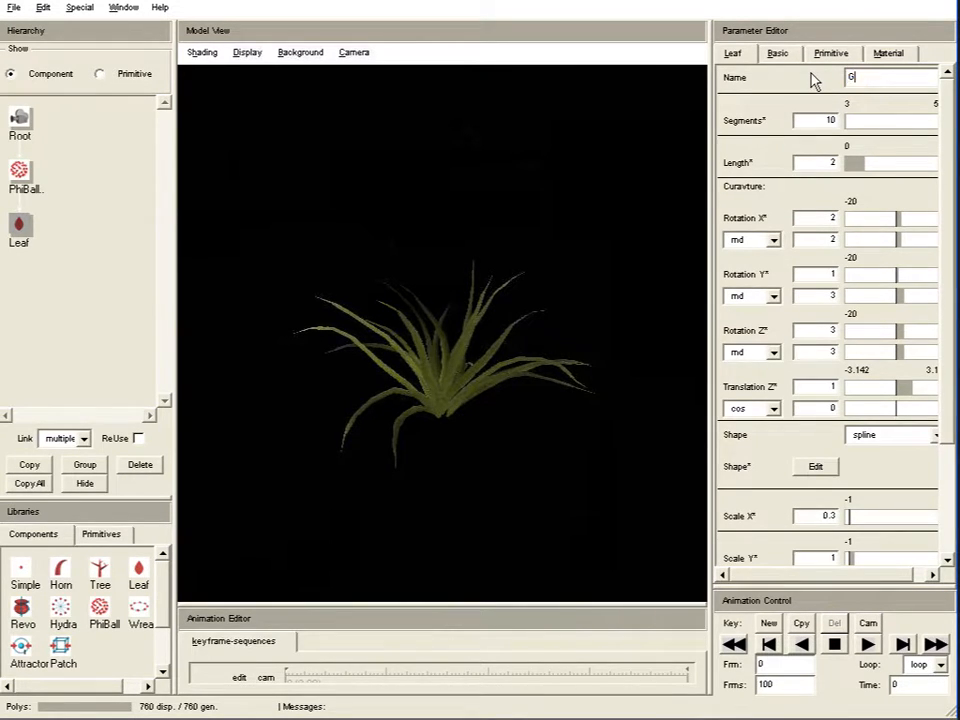
type("rassblade")
key("Return")
Add a Horn component directly under Root, alongside the PhiBall branch
left_click(17, 9)
left_click(37, 92)
left_click_drag(22, 118, 20, 120)
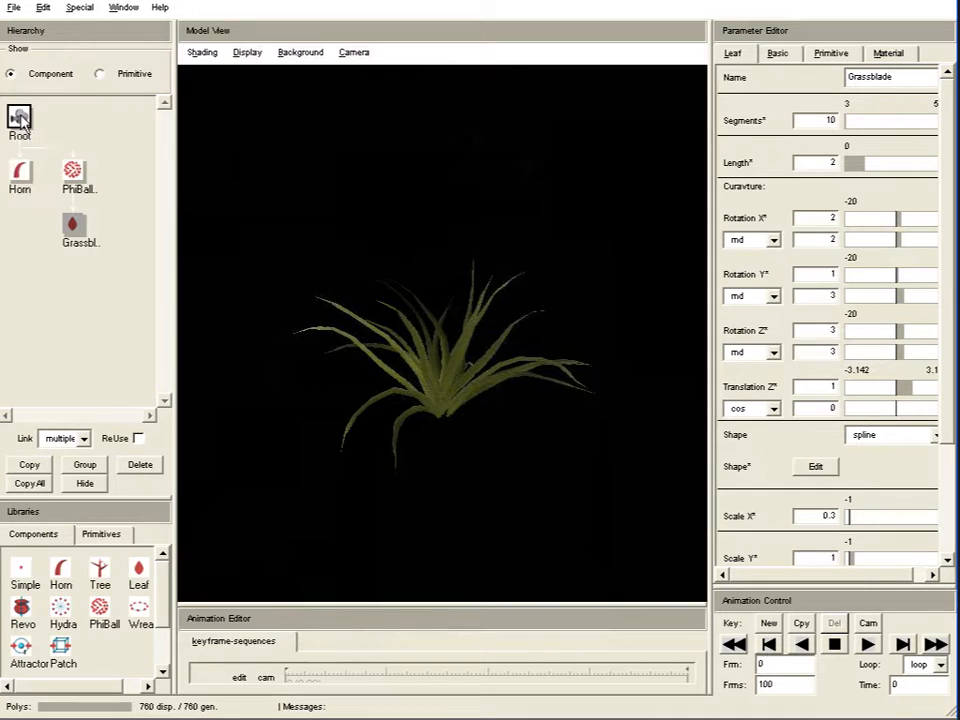
left_click_drag(504, 371, 479, 222)
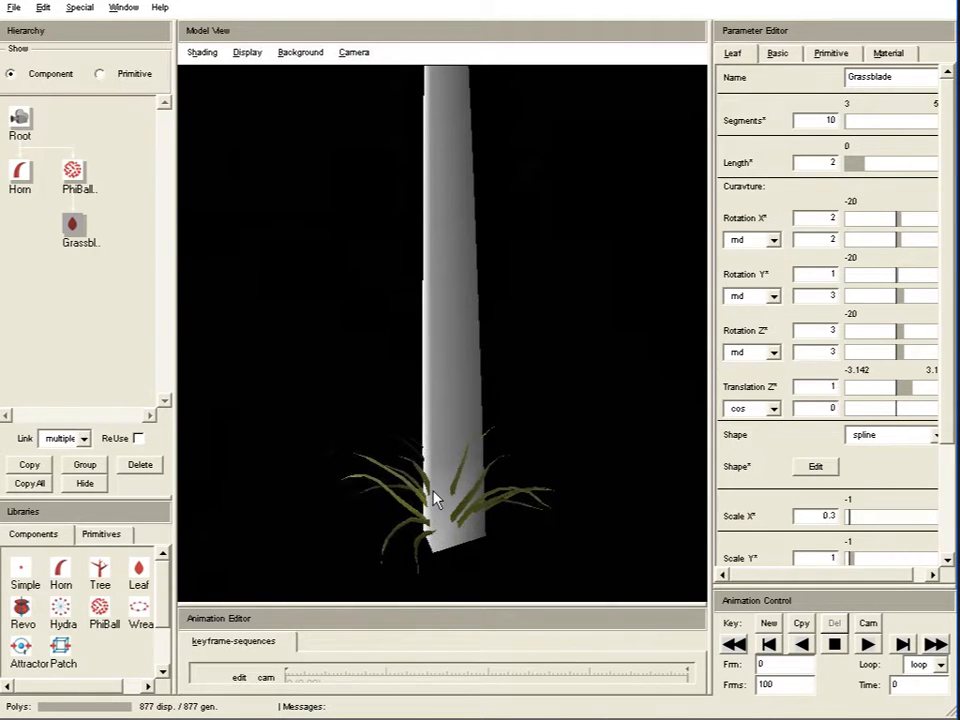
Lock the Horn's scale and shrink it uniformly to 0.1 to suit the height of the tuft
left_click(20, 172)
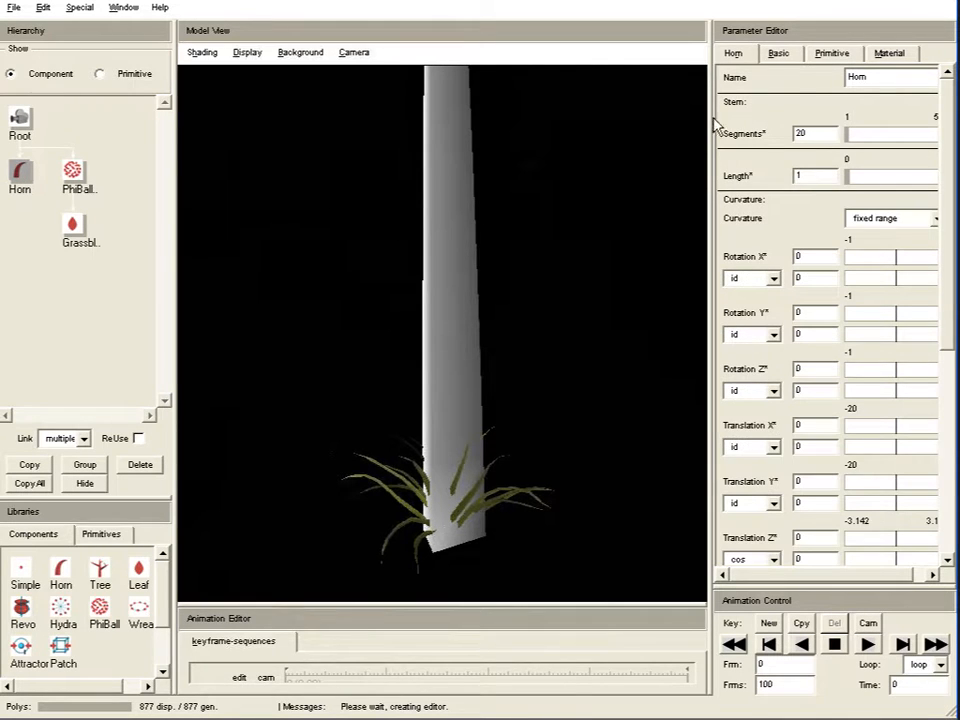
left_click(789, 57)
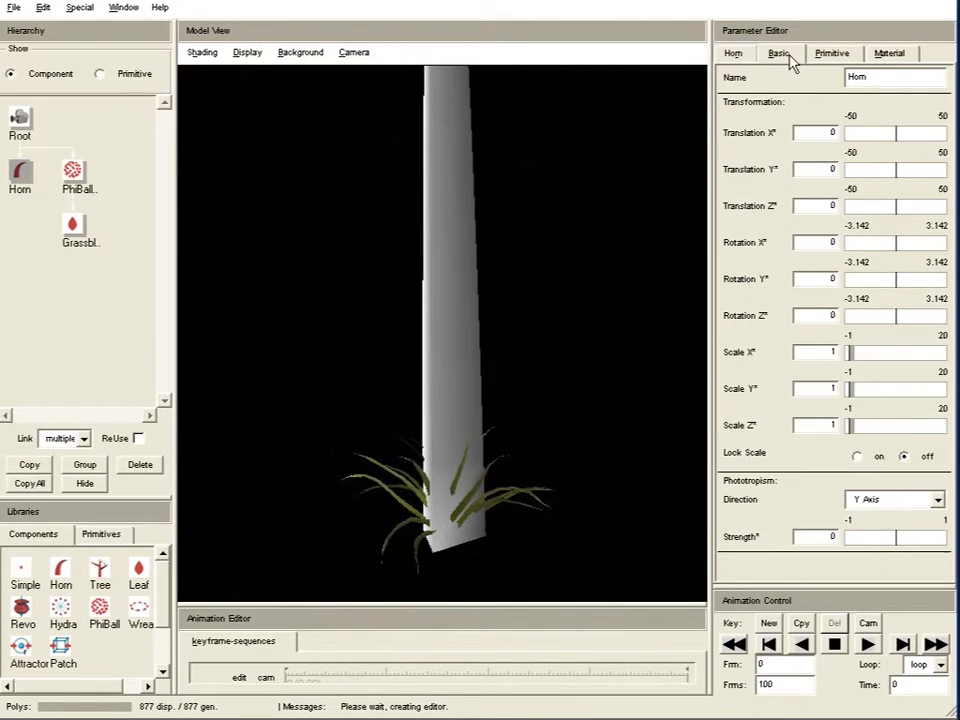
left_click(857, 456)
double_click(833, 425)
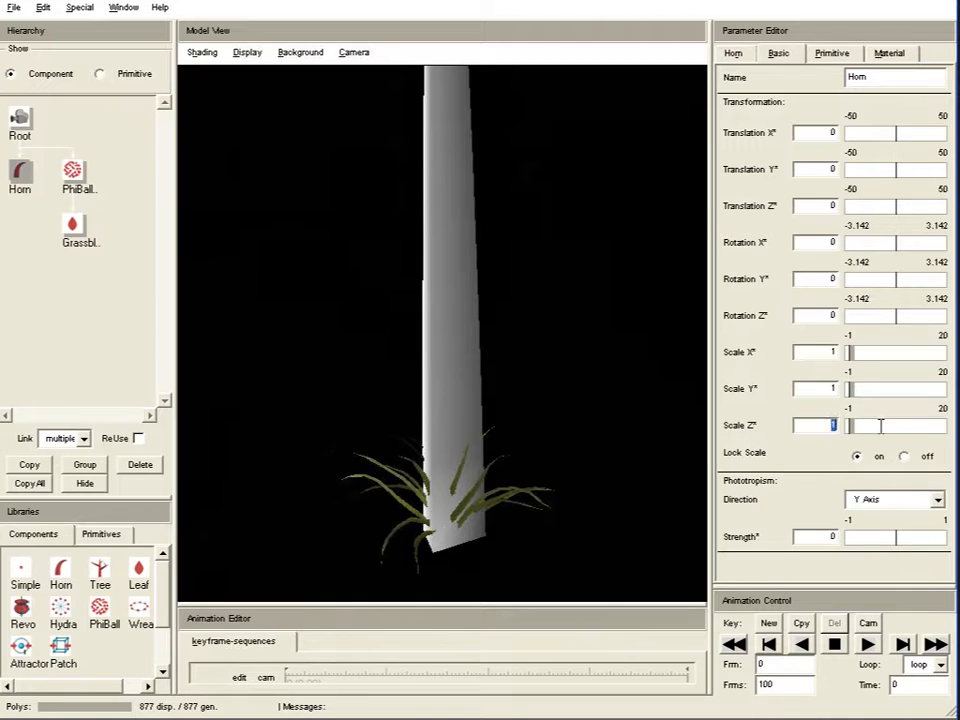
type(".2")
mouse_move(475, 513)
left_mouse_down()
mouse_move(520, 464)
mouse_move(493, 519)
left_mouse_up()
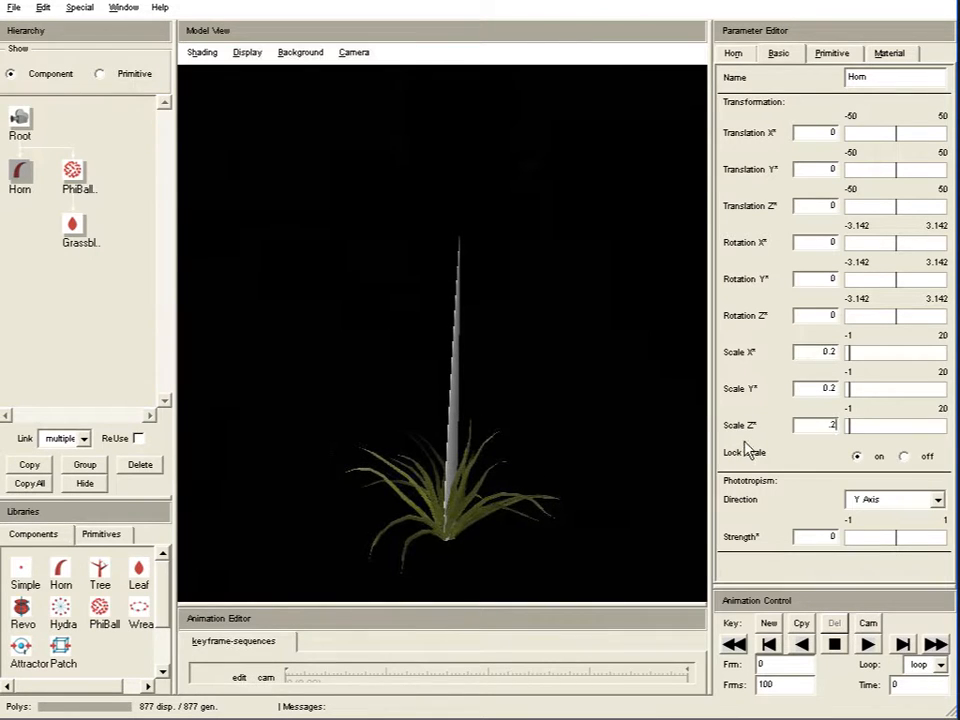
type("15")
left_click_drag(467, 360, 452, 420)
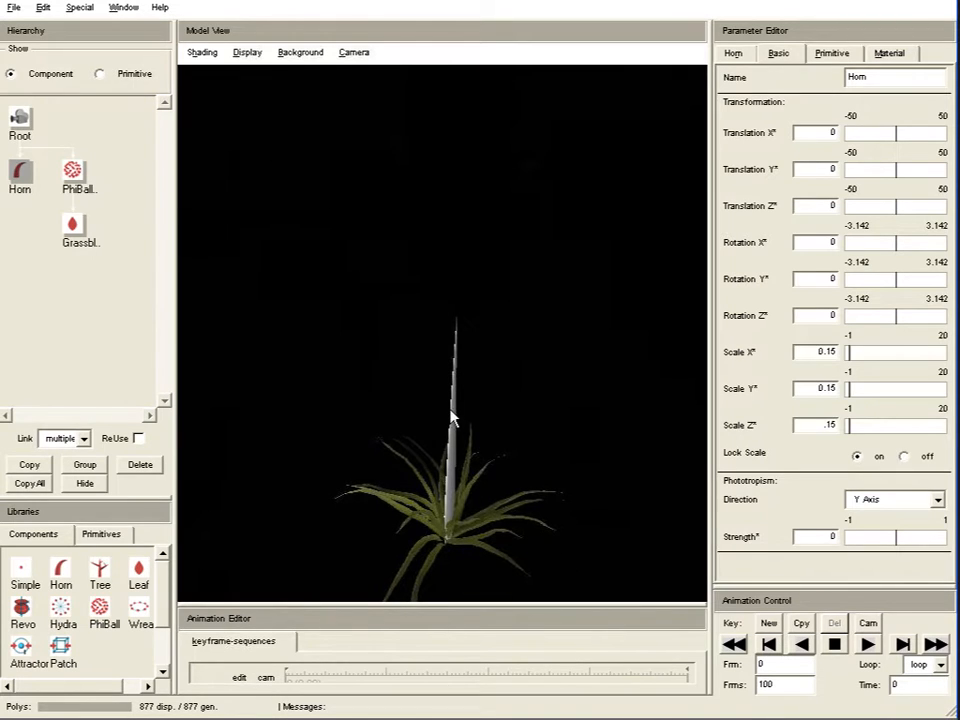
key("Return")
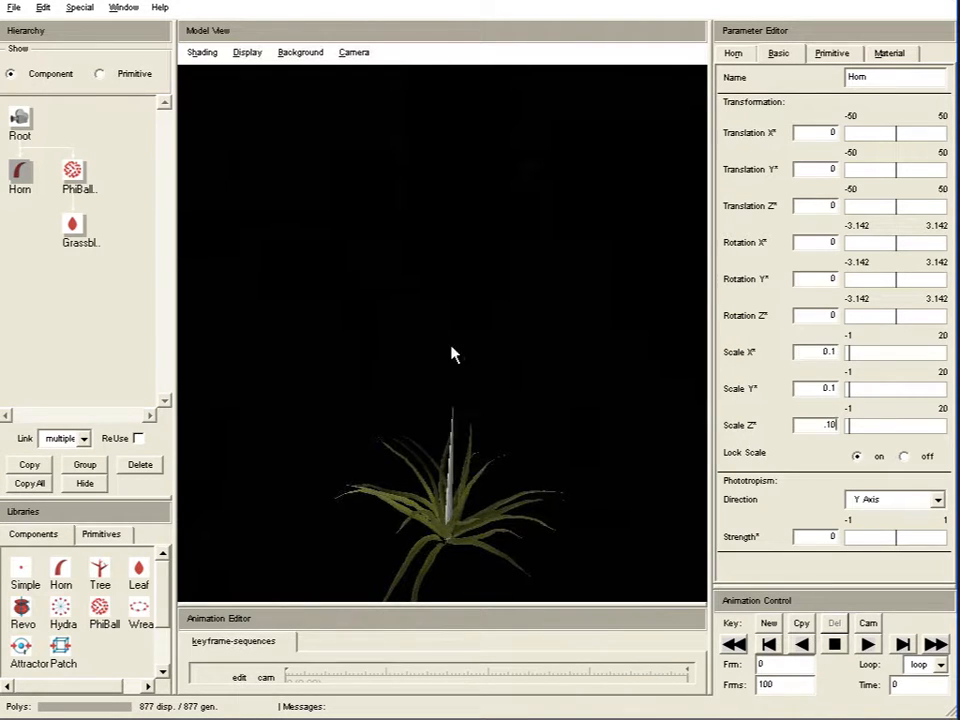
left_click_drag(475, 491, 440, 455)
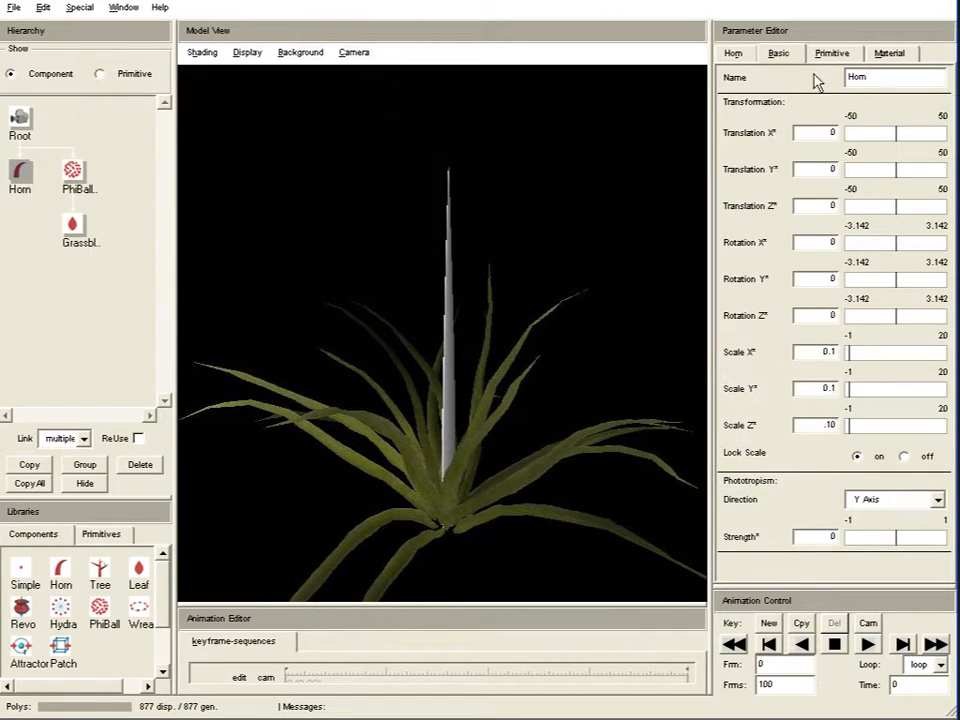
Change the Horn's primitive type to Area to make it a flat surface
left_click(833, 55)
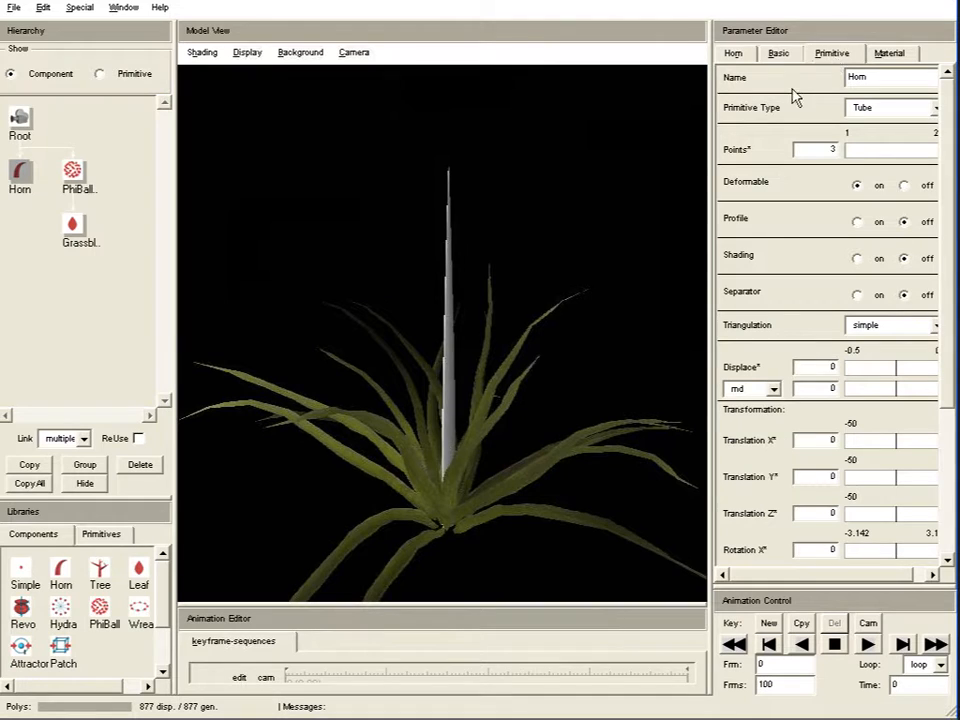
left_click(938, 110)
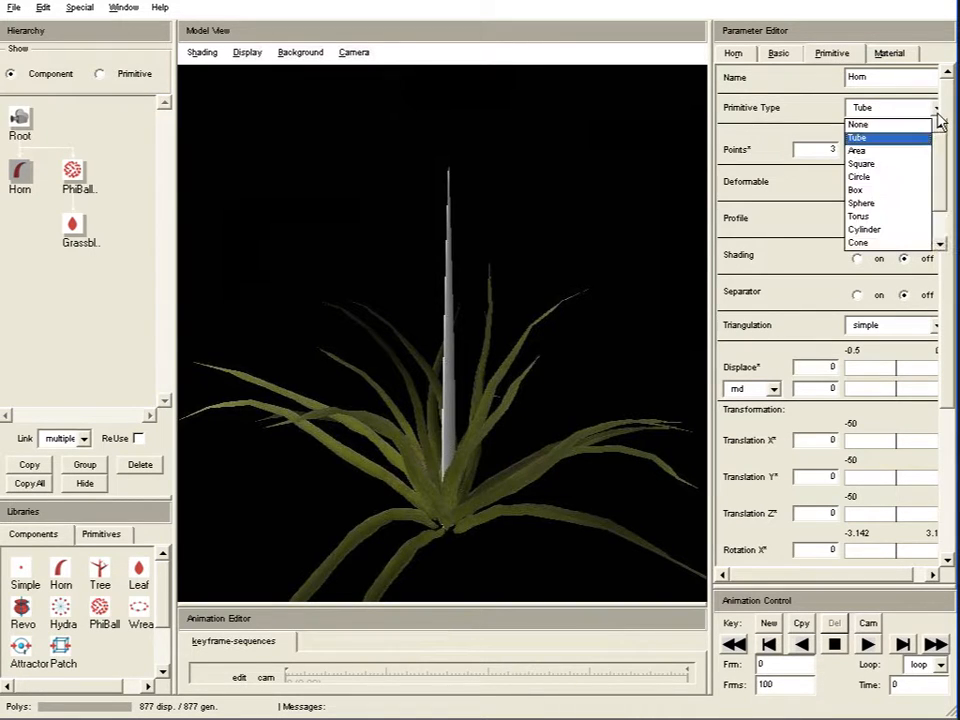
left_click(876, 149)
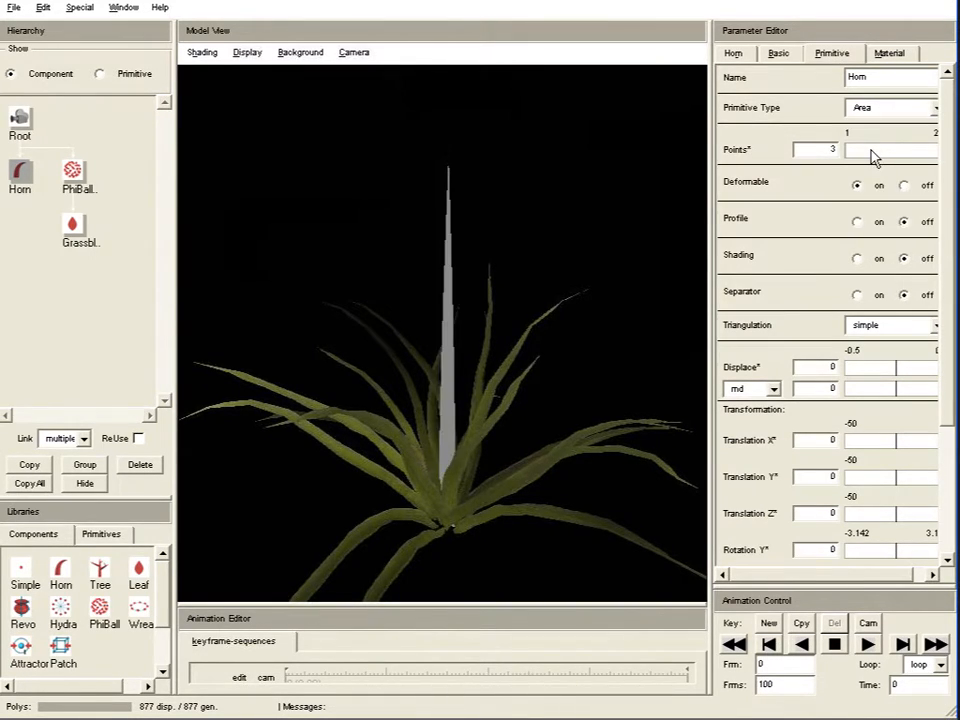
left_click_drag(565, 502, 452, 403)
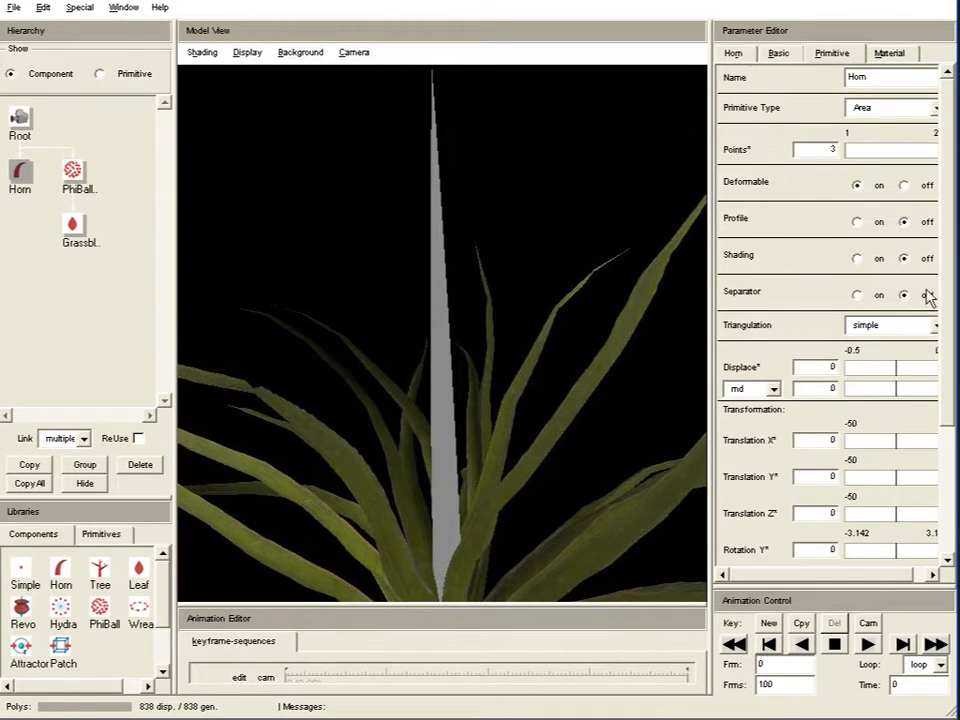
Widen the Horn's flat primitive by setting its Scale X to 10
left_click_drag(951, 375, 953, 489)
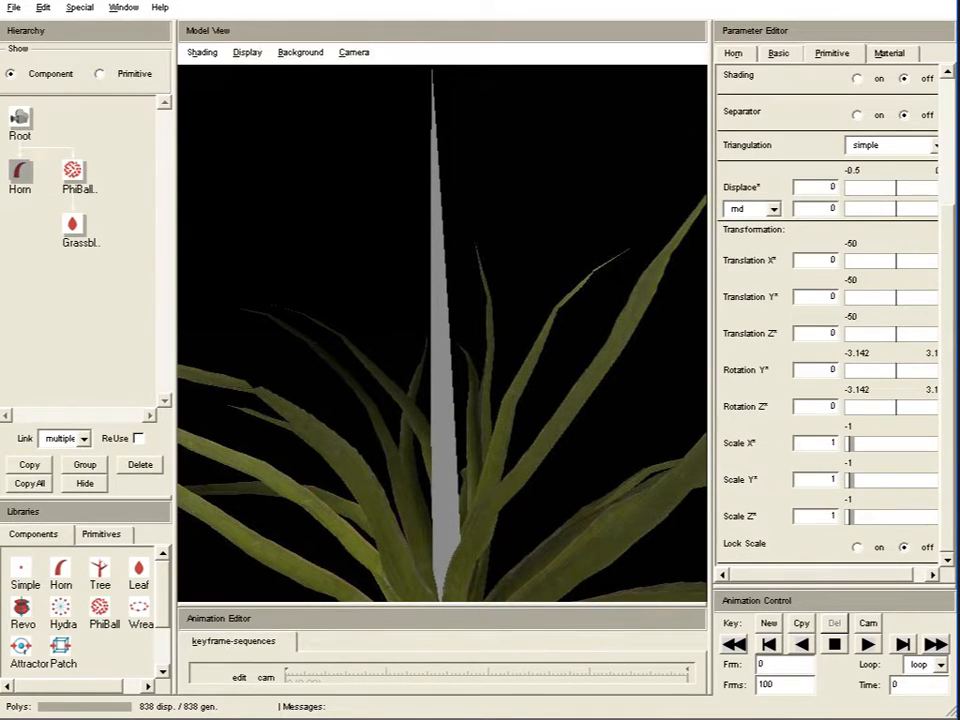
double_click(827, 444)
type("3")
key("Return")
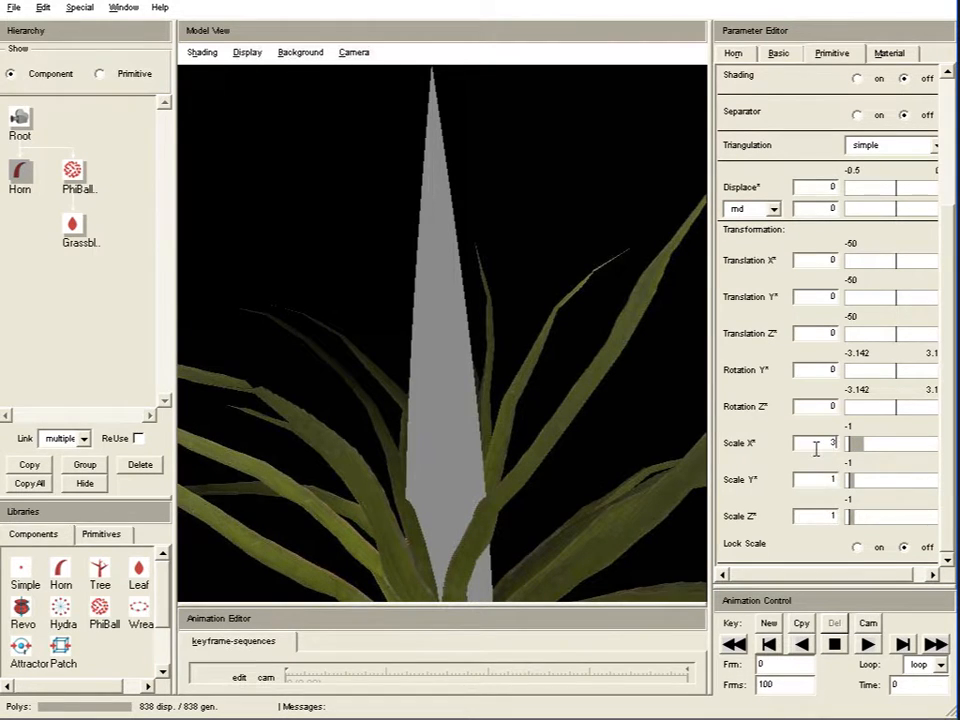
type("5")
key("Return")
left_click_drag(574, 521, 643, 360)
double_click(829, 443)
type("10")
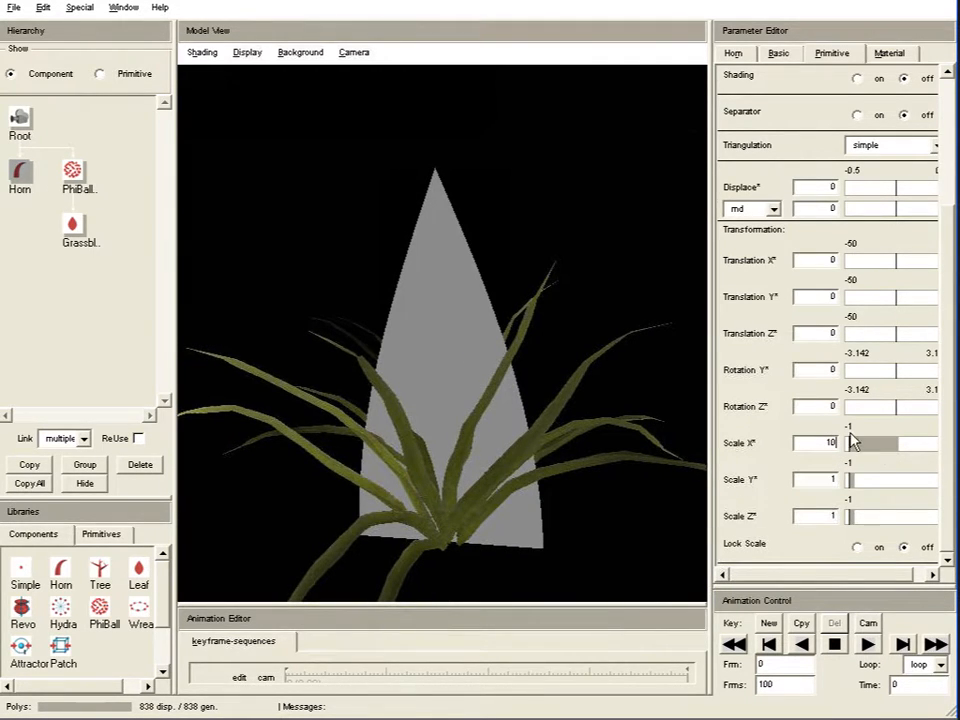
Reduce the Horn's stem to 3 segments
left_click(737, 56)
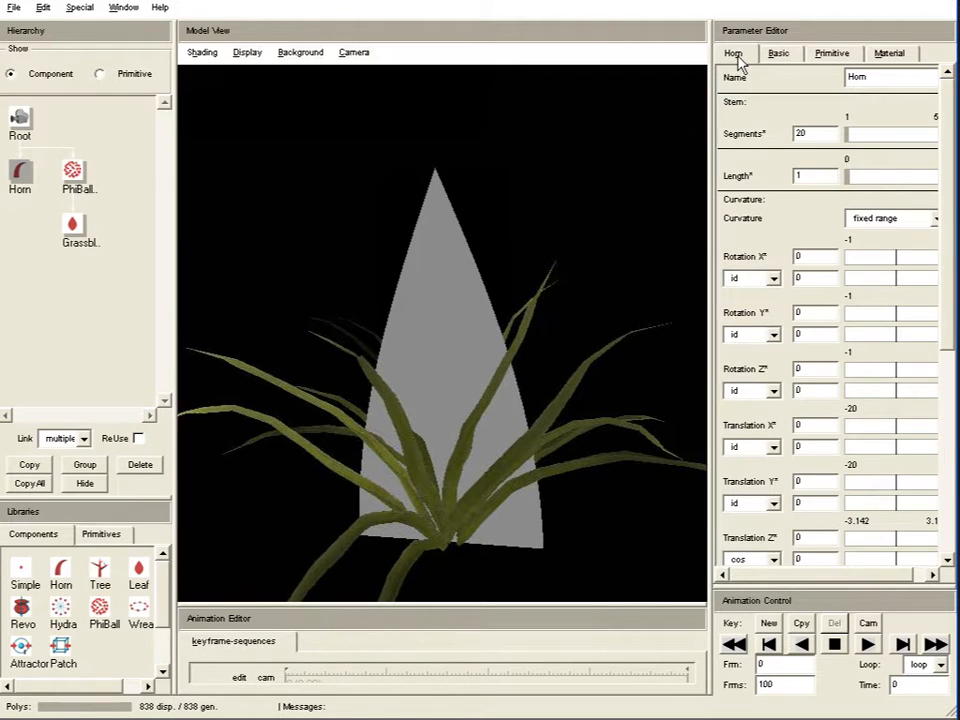
double_click(821, 134)
type("3")
key("Return")
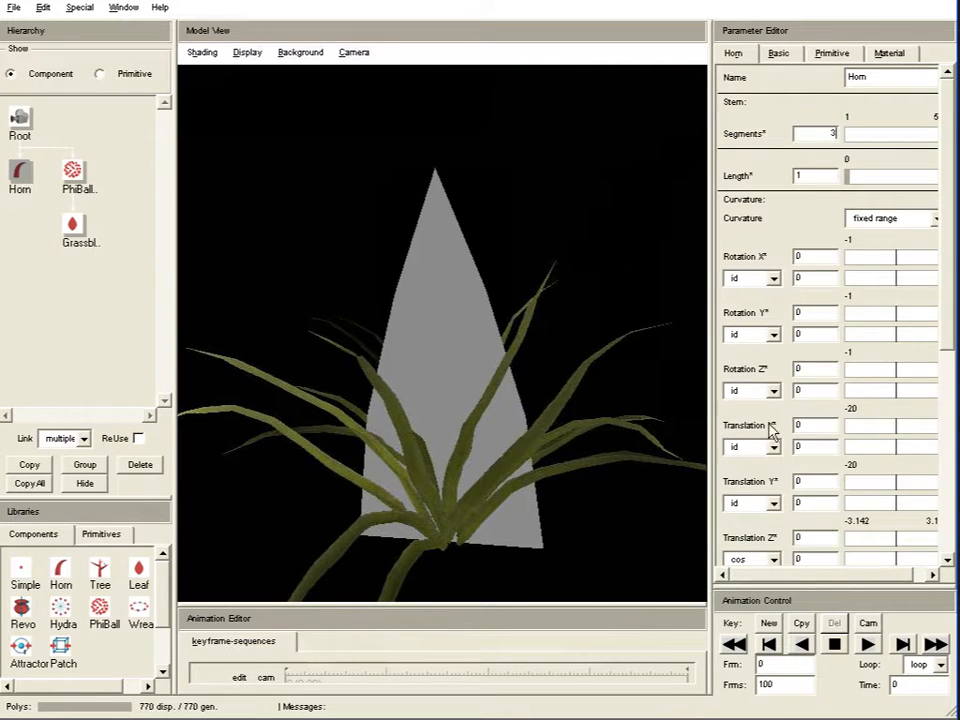
Set the second value of the Horn's shape Range to 0 to straighten its sides
left_click_drag(945, 313, 948, 508)
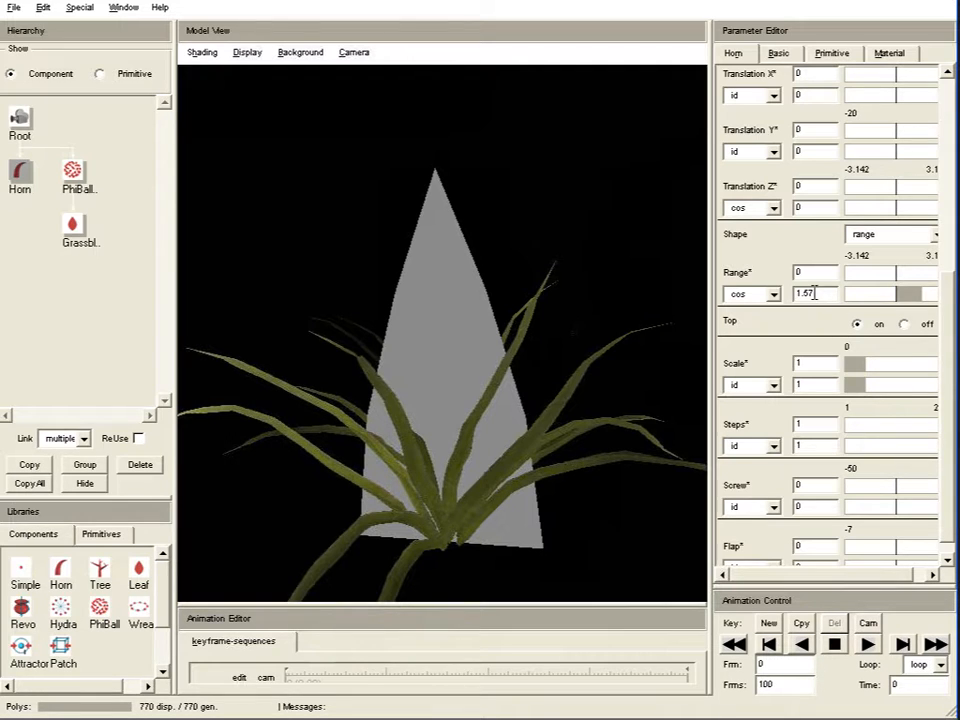
left_click_drag(819, 293, 724, 298)
type("0")
key("Return")
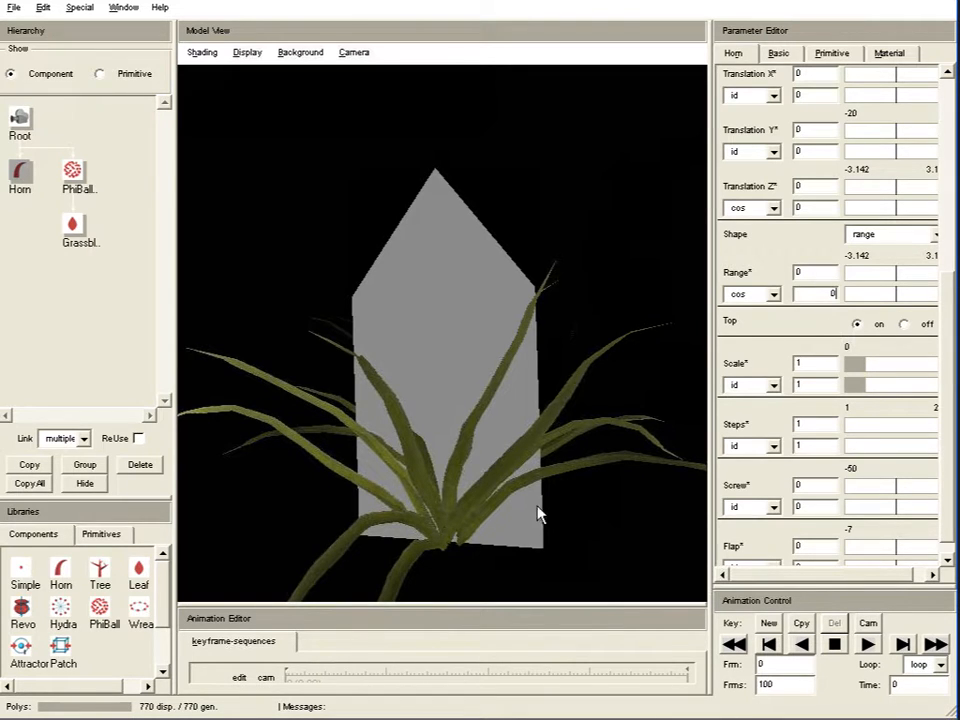
Switch the Horn's shape Range function to id and set both range values to 1
left_click(773, 294)
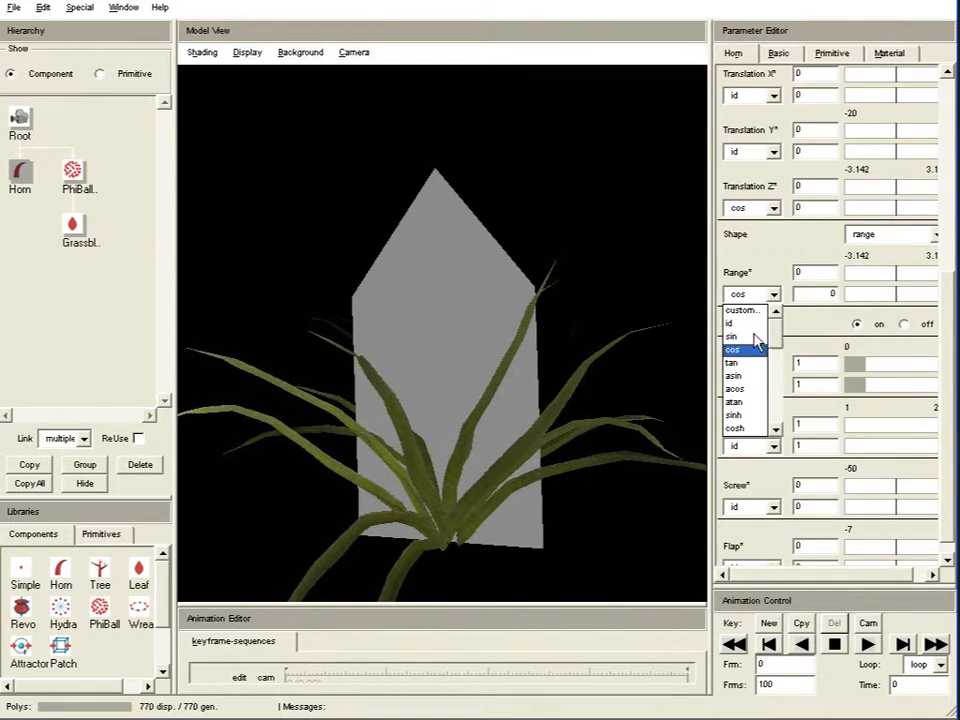
key("Return")
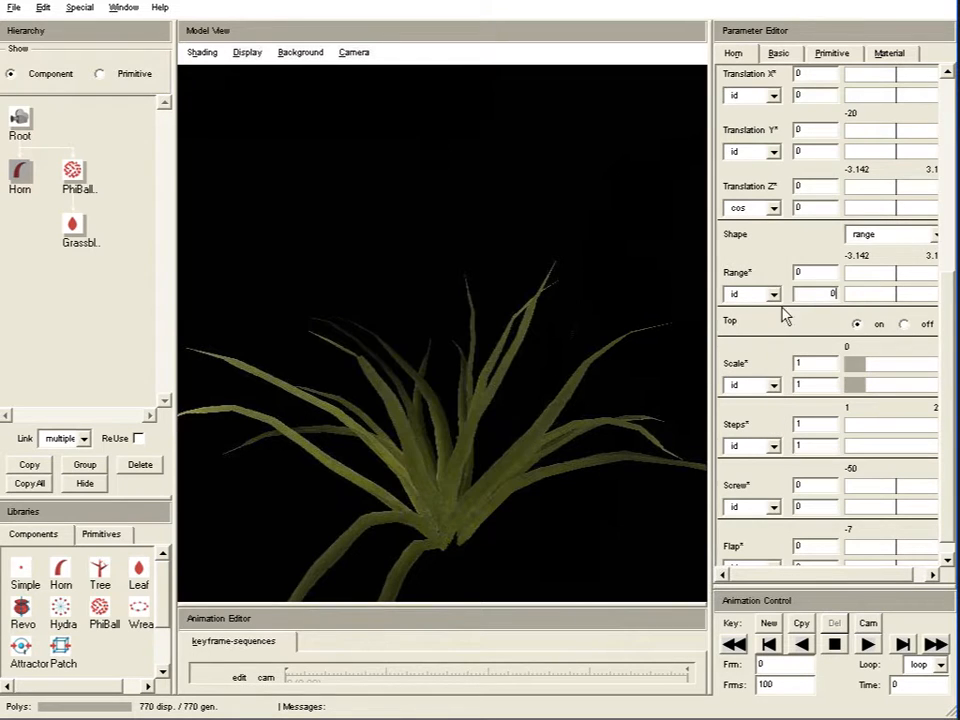
left_click_drag(812, 294, 916, 312)
type("1")
left_click_drag(834, 274, 748, 277)
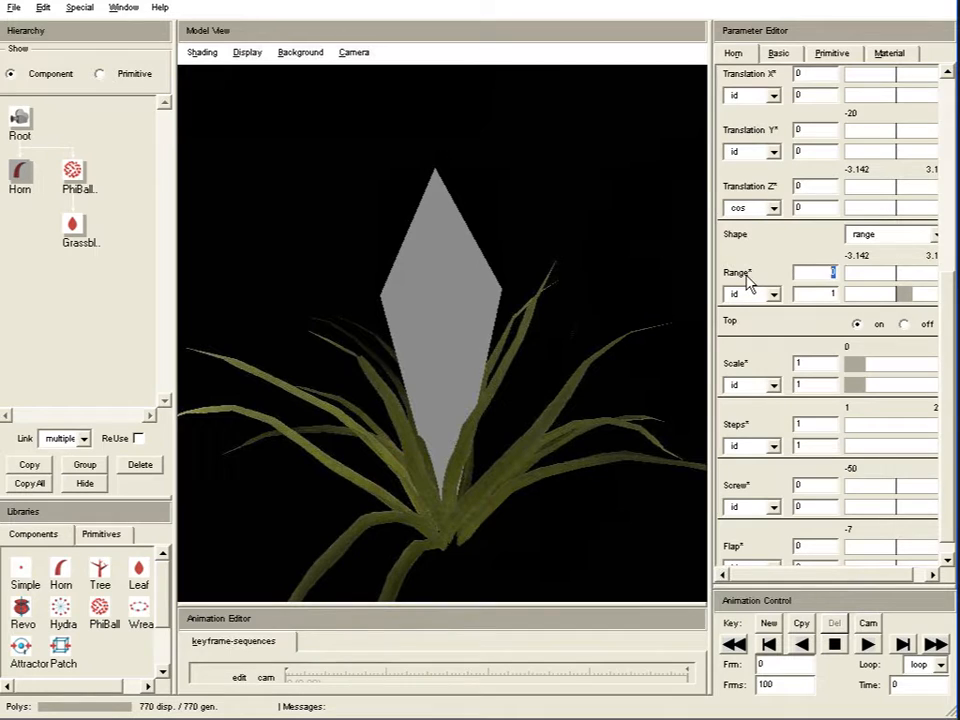
key("Return")
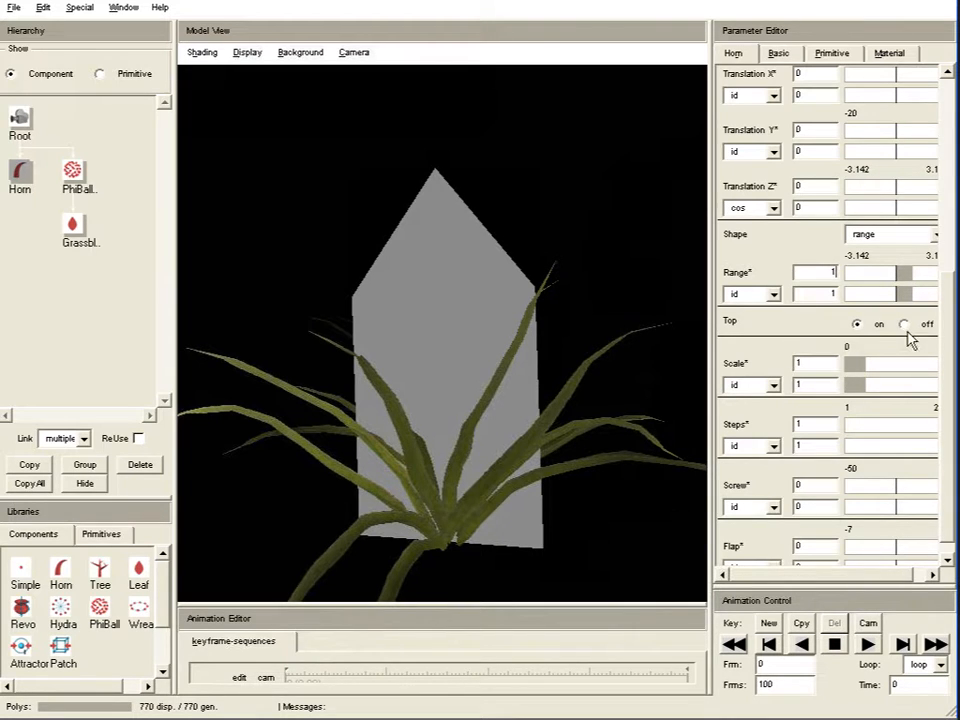
Turn off the Horn's Top option to replace the pointed tip with a rectangular end
left_click_drag(633, 523, 697, 468)
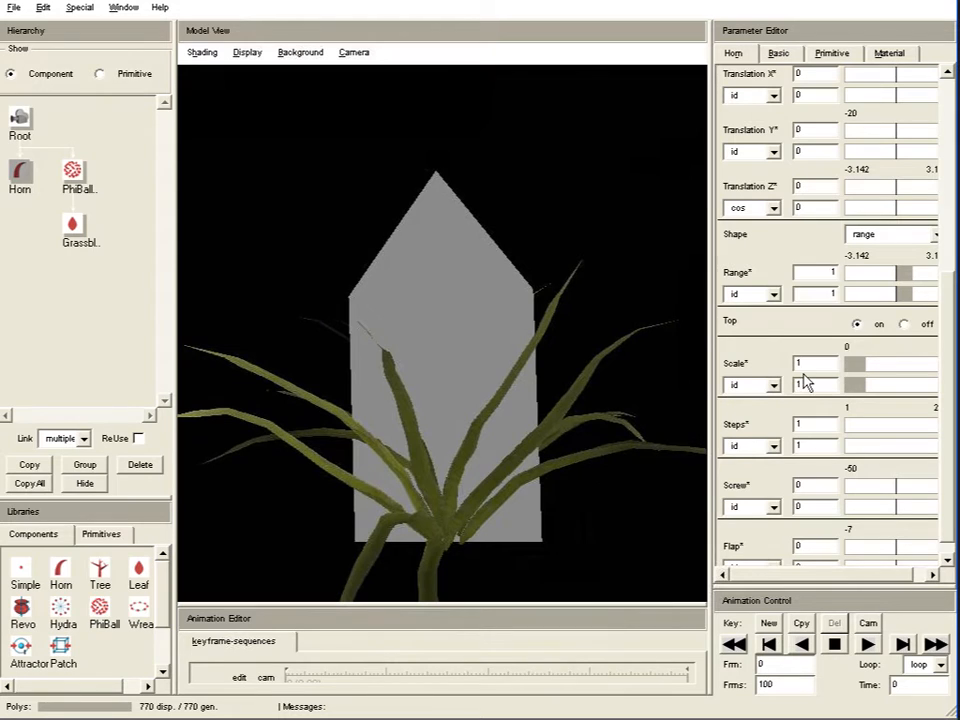
left_click(906, 328)
left_click_drag(625, 494, 600, 500)
Shorten the Horn by setting its stem length to 0.7, and check its proportions against the grass tuft
left_click_drag(945, 299, 945, 100)
double_click(806, 172)
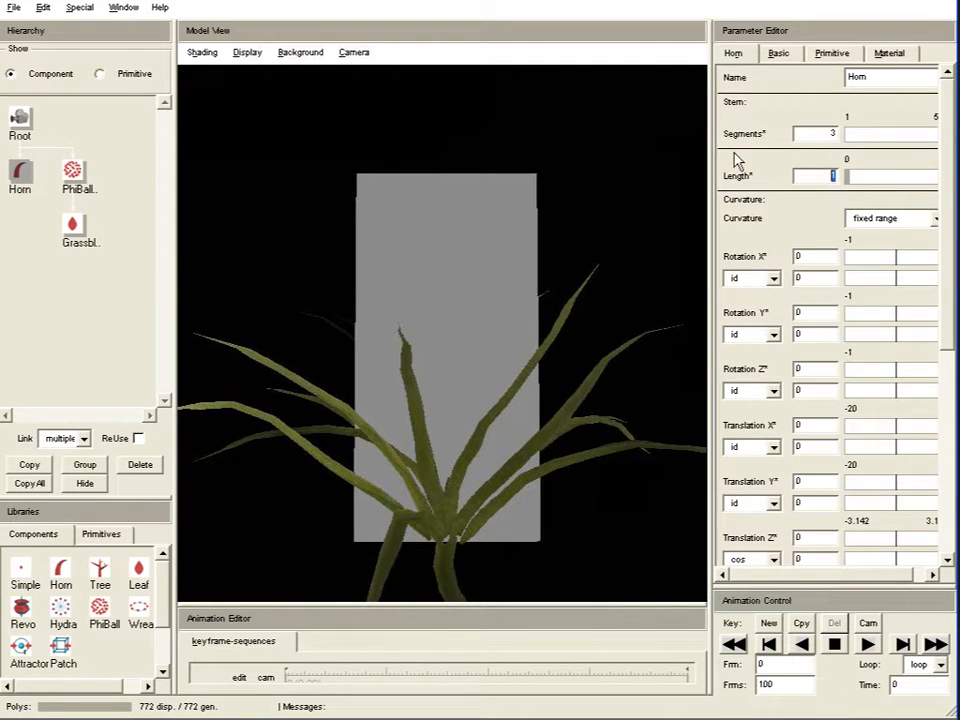
type("0.7")
left_click_drag(542, 289, 516, 319)
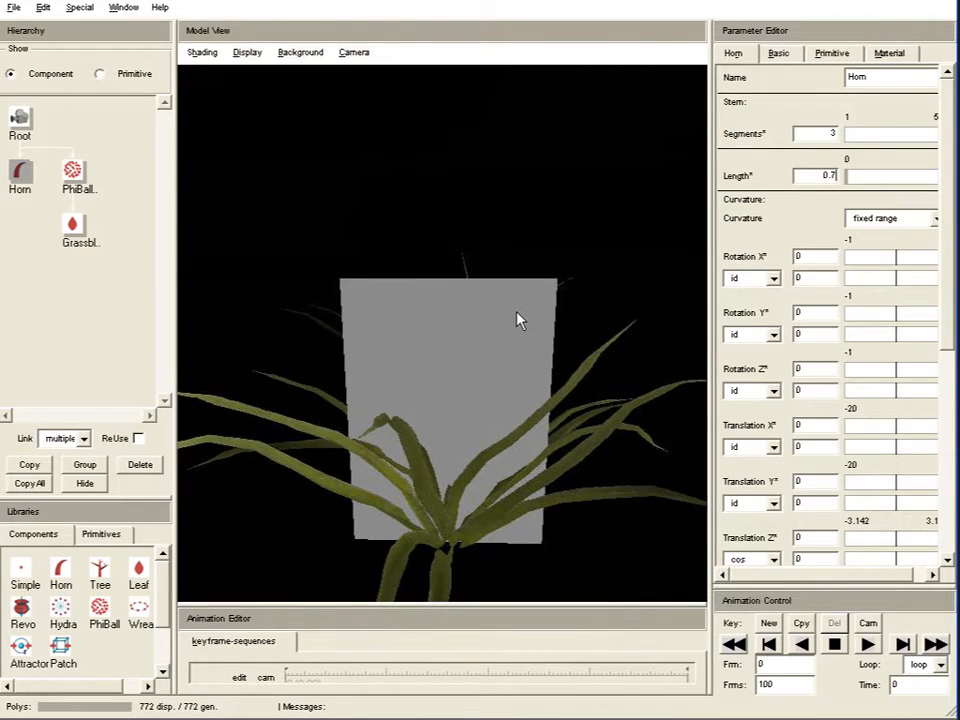
left_click_drag(462, 436, 467, 392)
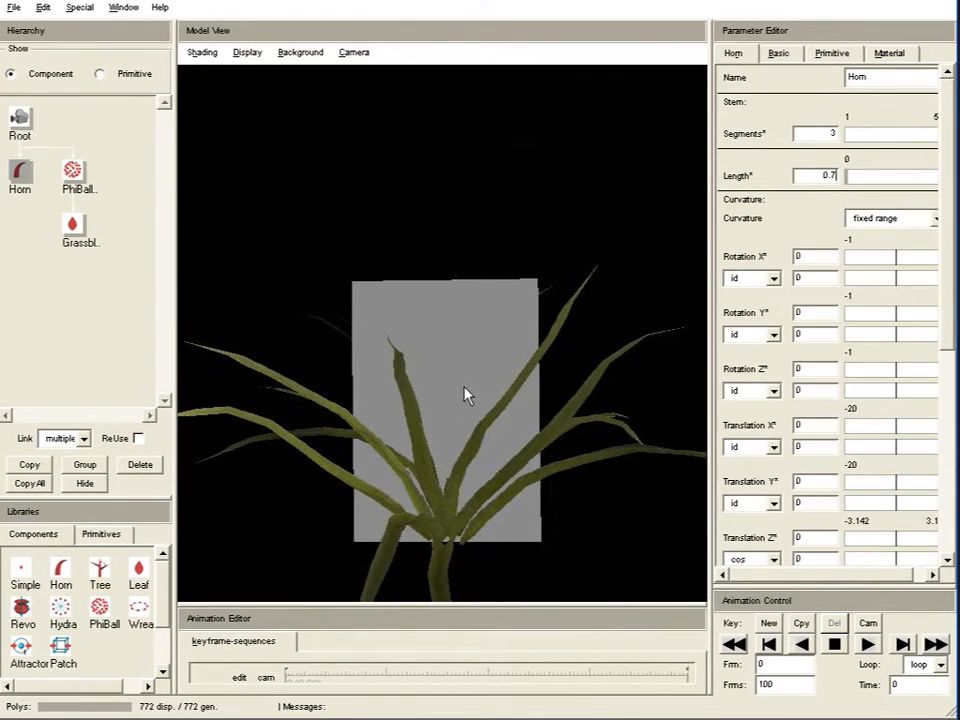
left_click_drag(584, 522, 486, 418)
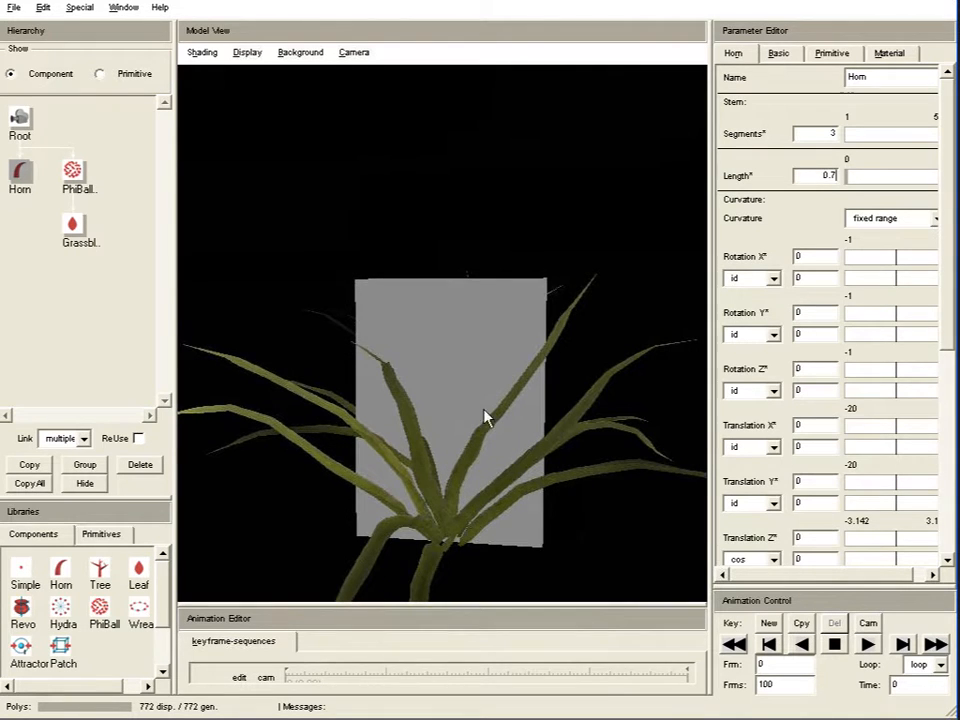
Enable a custom texture on the Horn and load grasbillboard01.tif
left_click(886, 54)
left_click(914, 151)
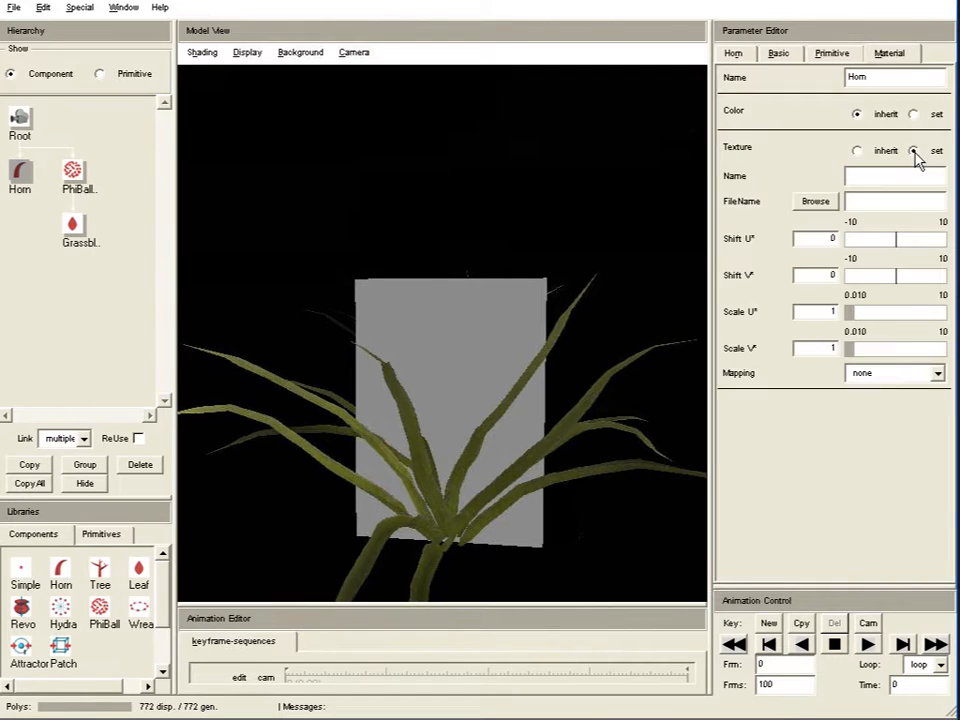
left_click(817, 202)
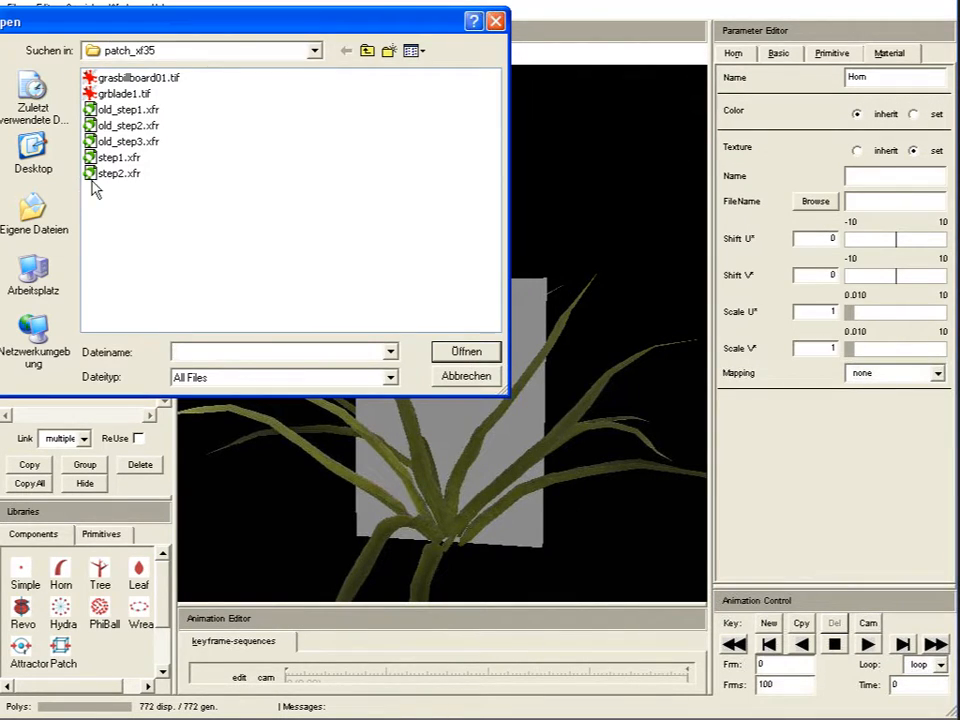
double_click(130, 80)
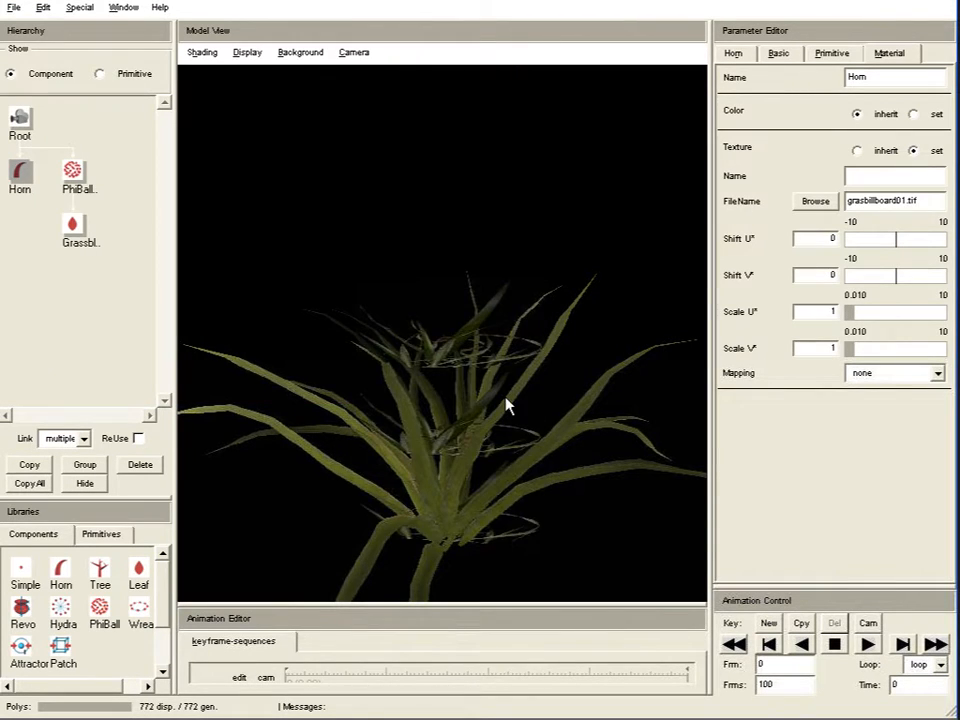
left_click_drag(521, 316, 527, 581)
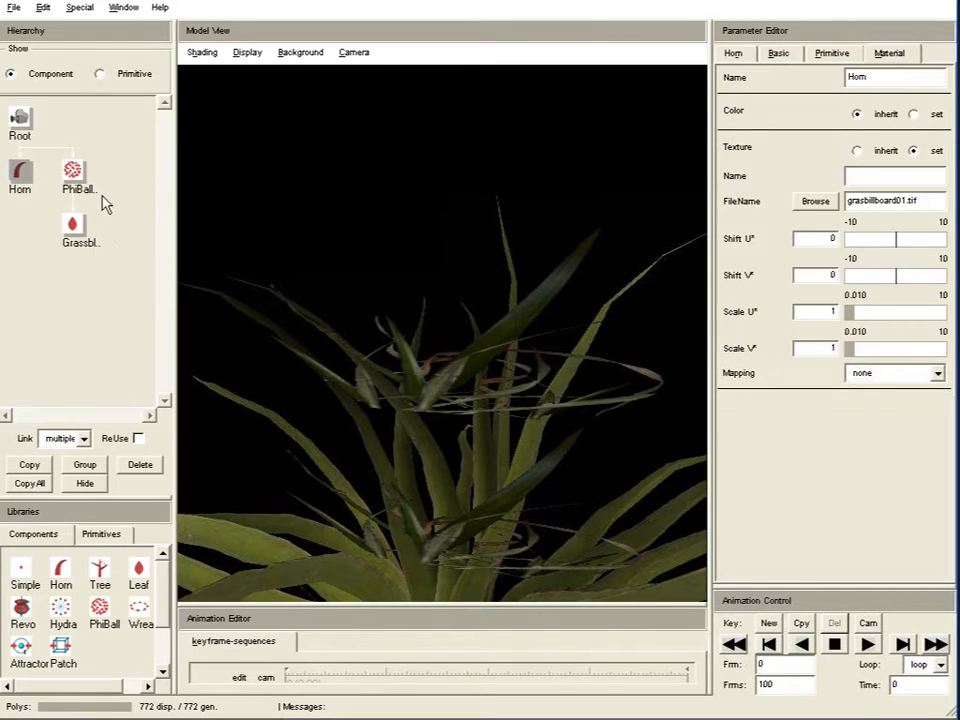
Hide the PhiBall component that multiplies the modelled grass blade
left_click(72, 170)
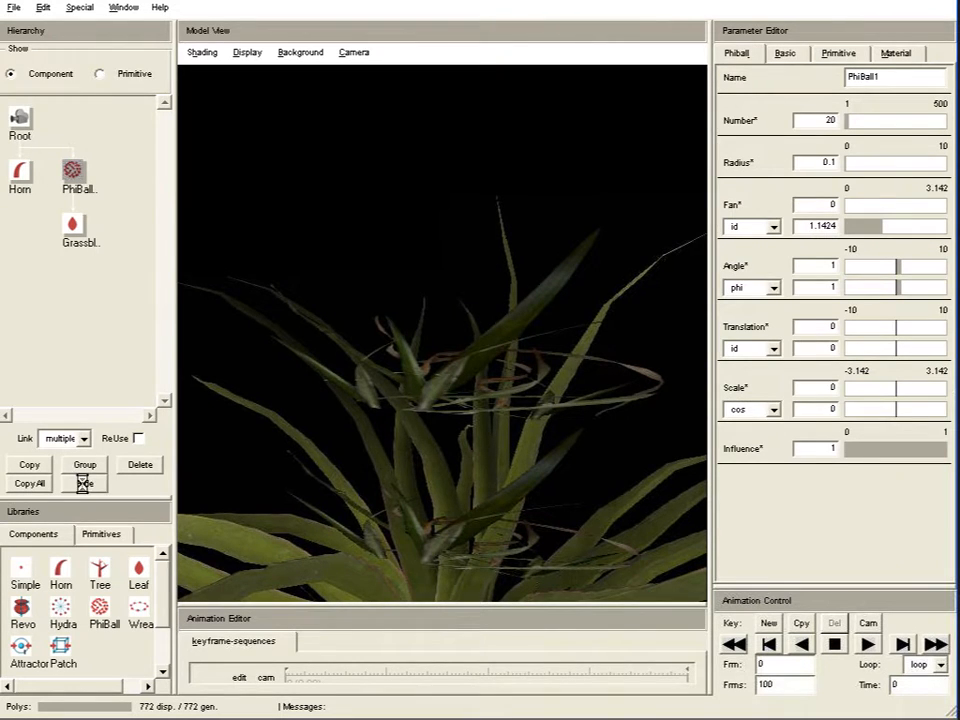
left_click(83, 483)
left_click_drag(545, 308, 392, 340)
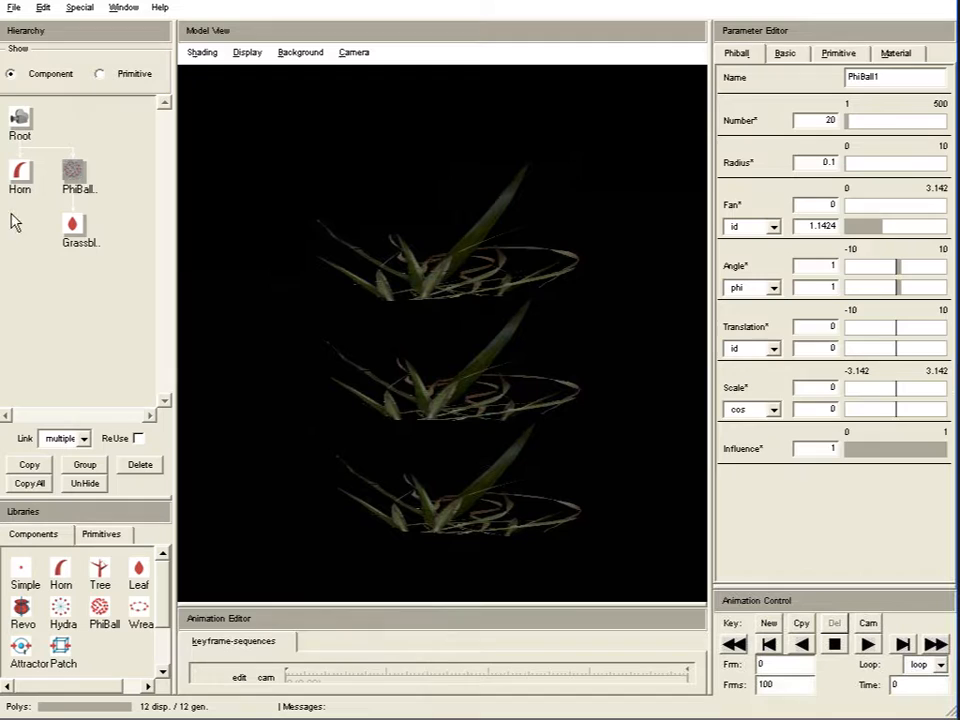
Set the Horn's texture Scale V to 3 so the grass image spans the whole surface once
left_click(20, 177)
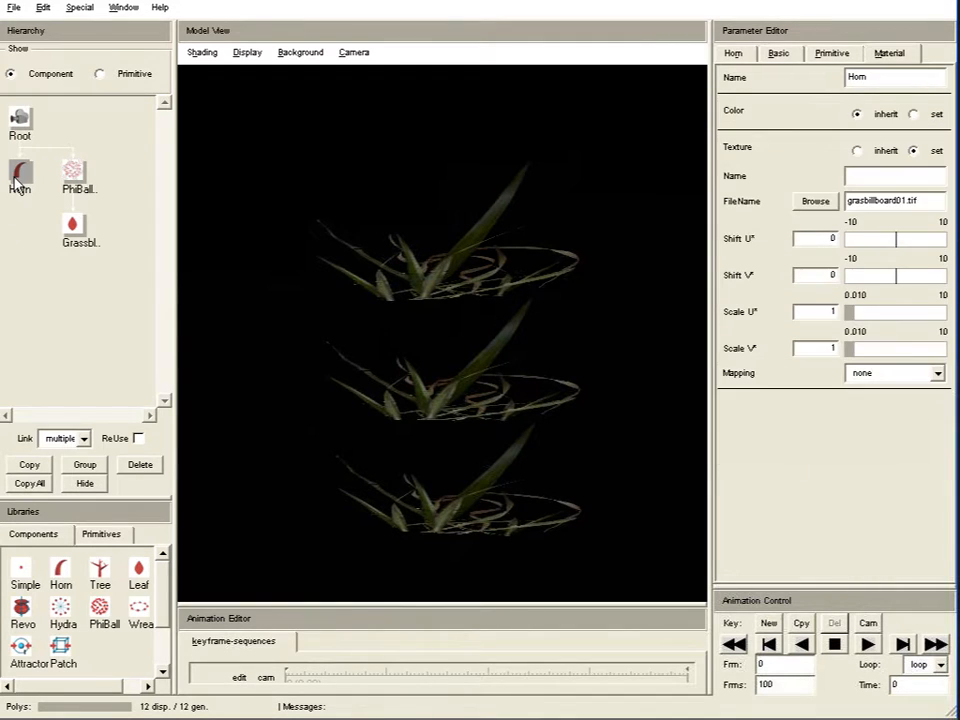
left_click(734, 56)
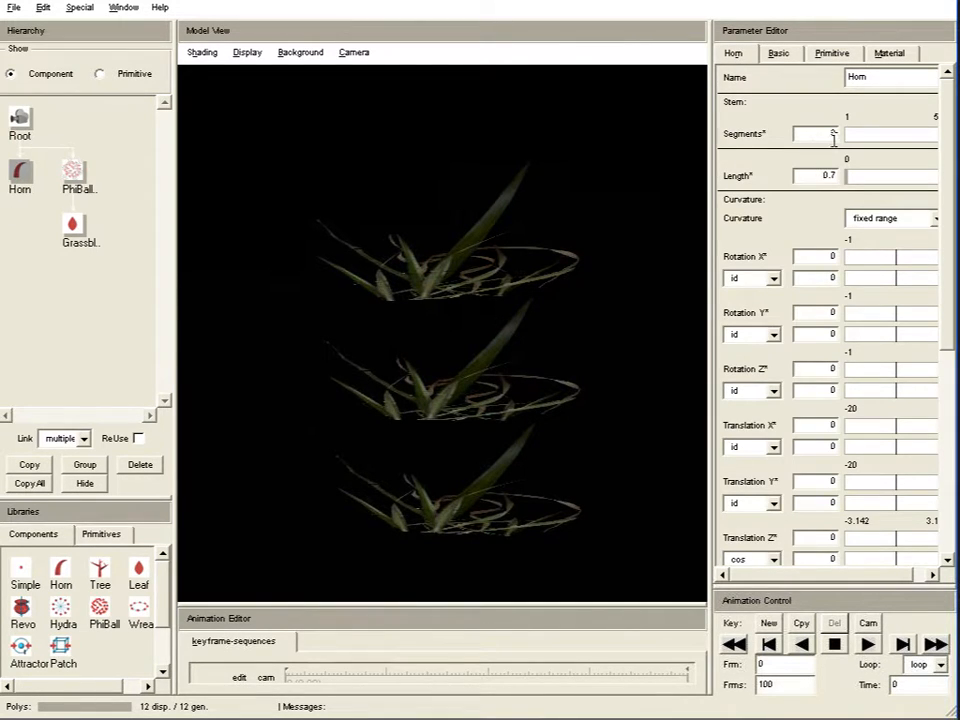
left_click(906, 56)
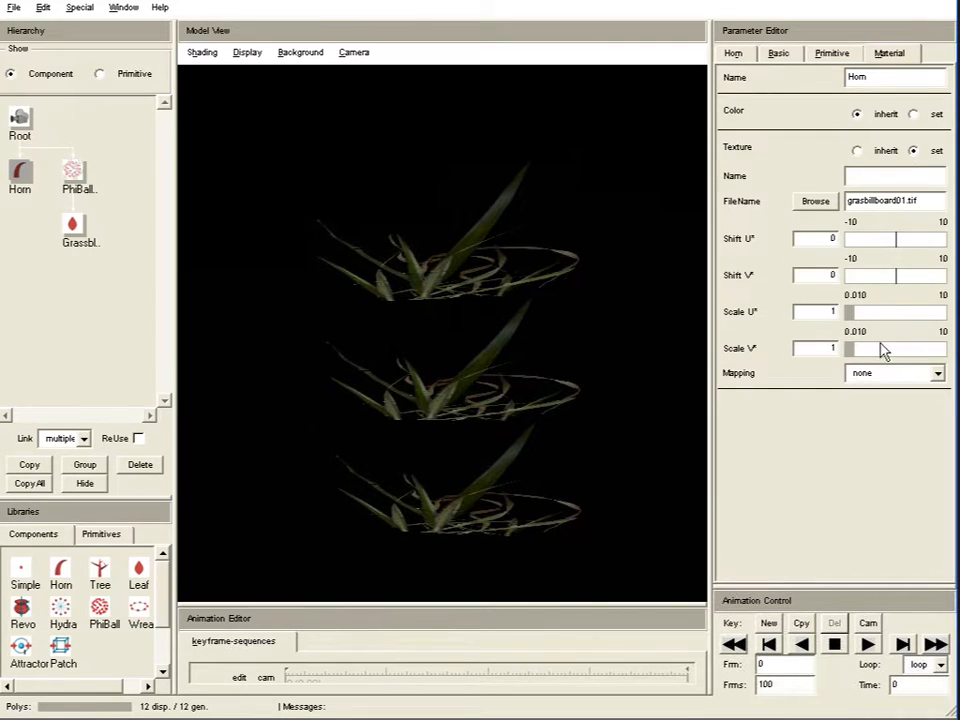
double_click(834, 348)
type("3")
key("Return")
left_click_drag(530, 510, 471, 339)
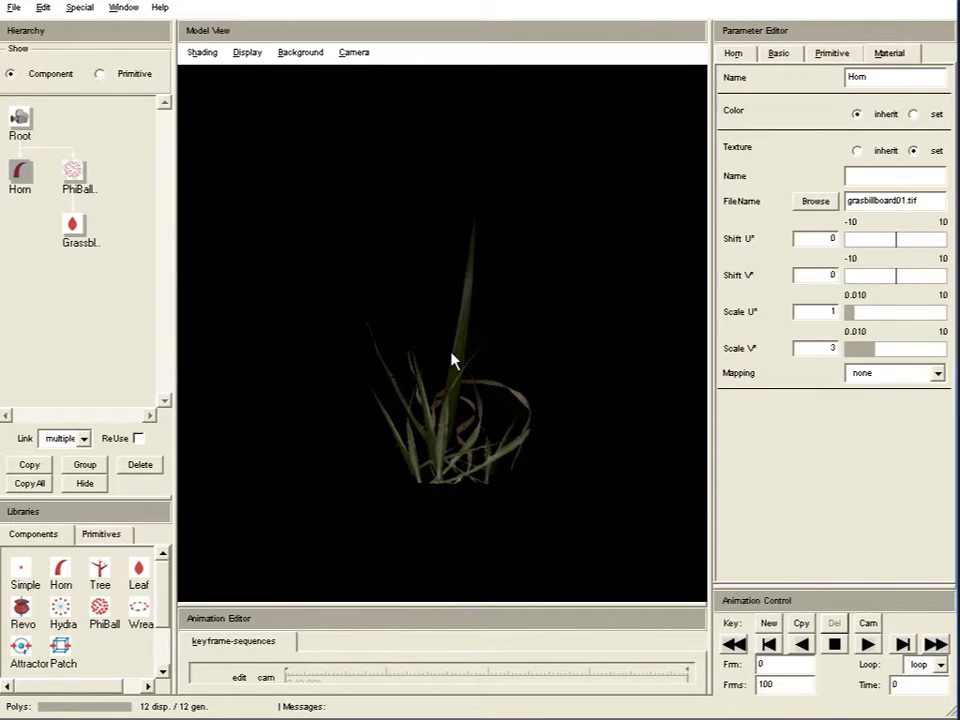
mouse_move(548, 470)
left_mouse_down()
mouse_move(388, 469)
mouse_move(537, 488)
left_mouse_up()
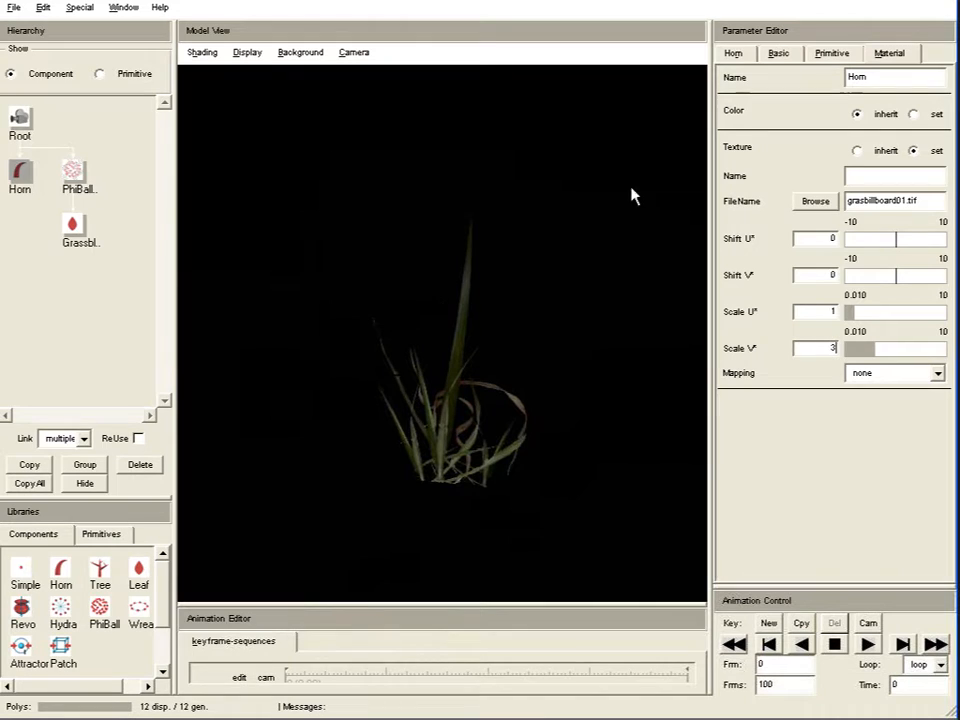
left_click(733, 55)
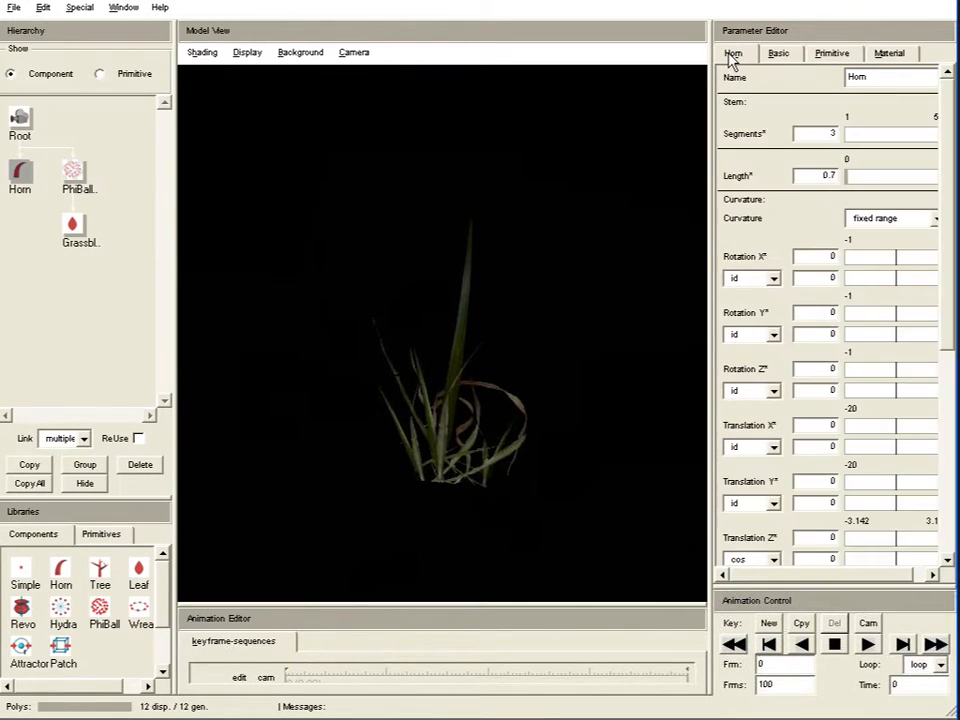
scroll(948, 323, "down", 1)
scroll(948, 323, "down", 5)
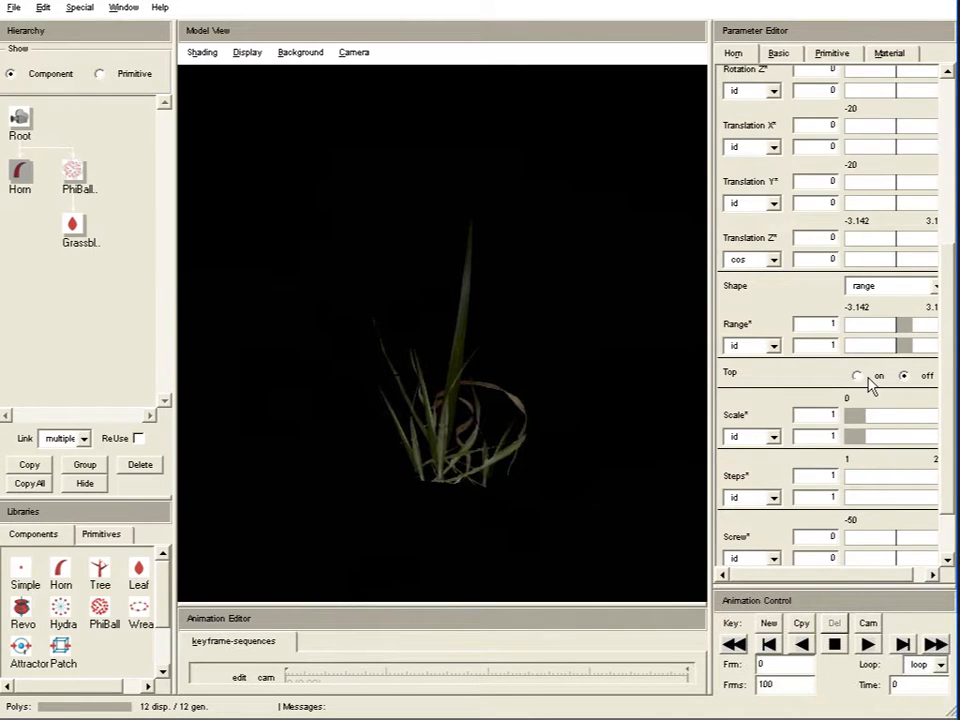
Widen the Grassblade's shape spline near its tip in the shape editor and accept the outline
left_click(71, 227)
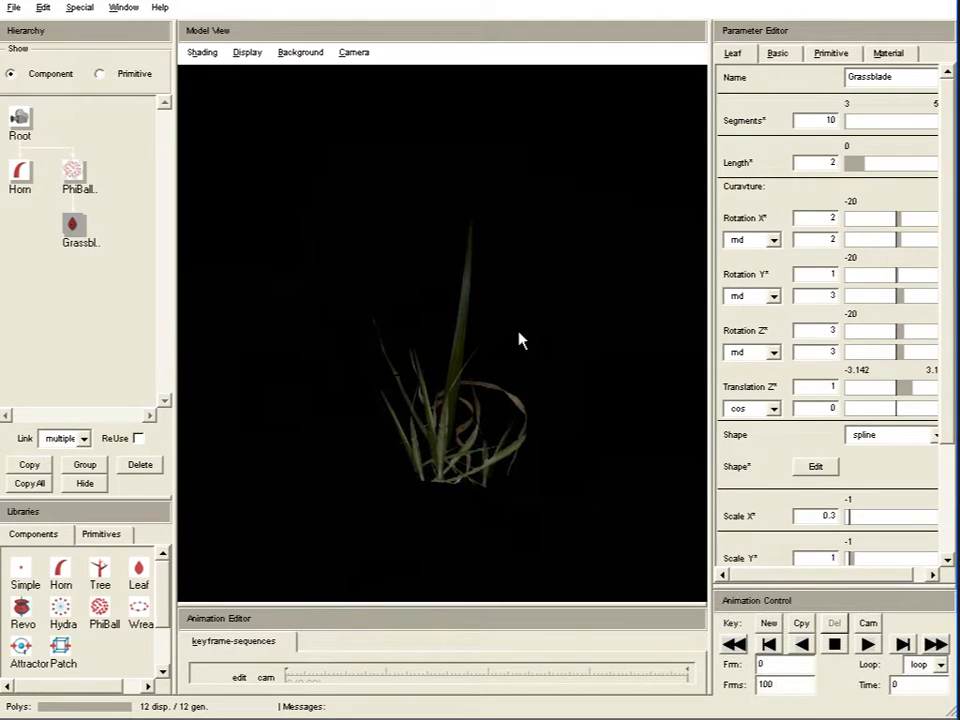
left_click(817, 469)
left_click_drag(720, 116, 758, 84)
left_click_drag(863, 144, 931, 144)
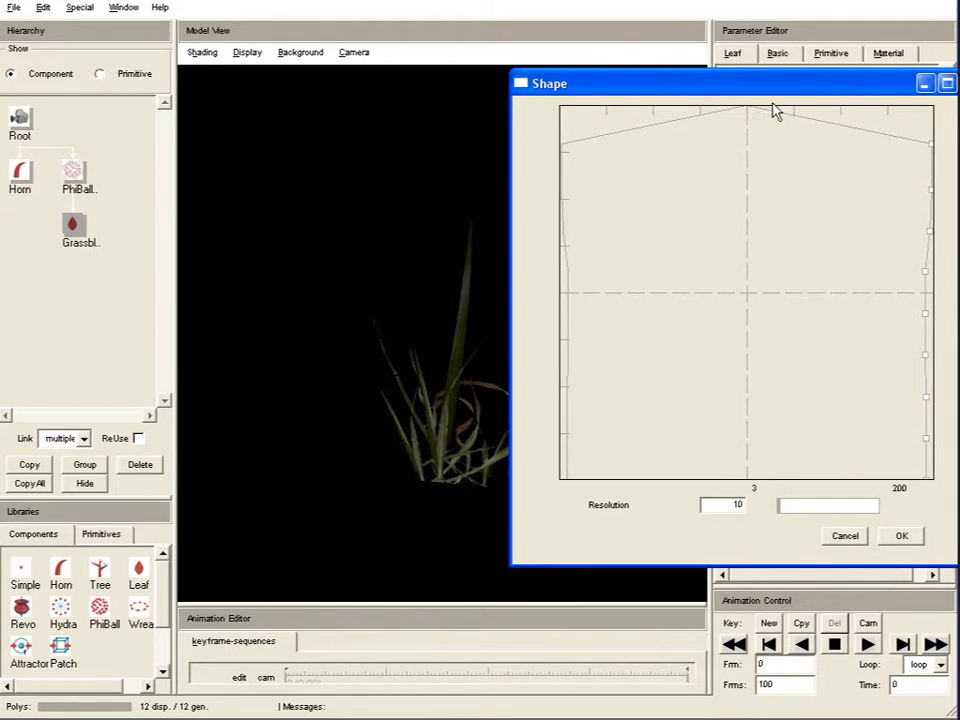
left_click_drag(761, 88, 731, 126)
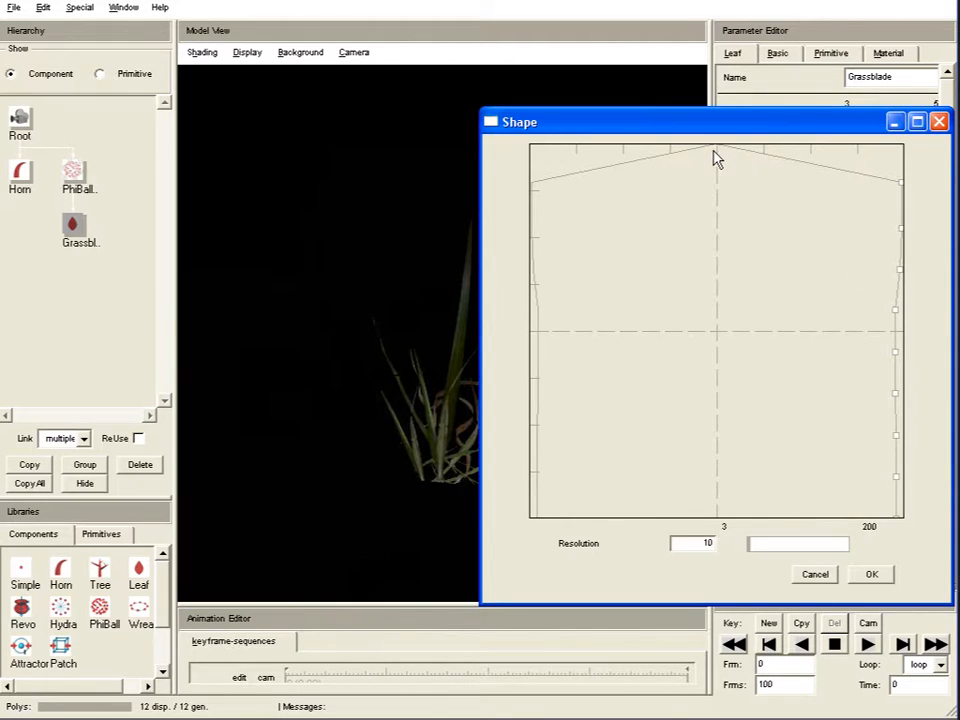
left_click(870, 577)
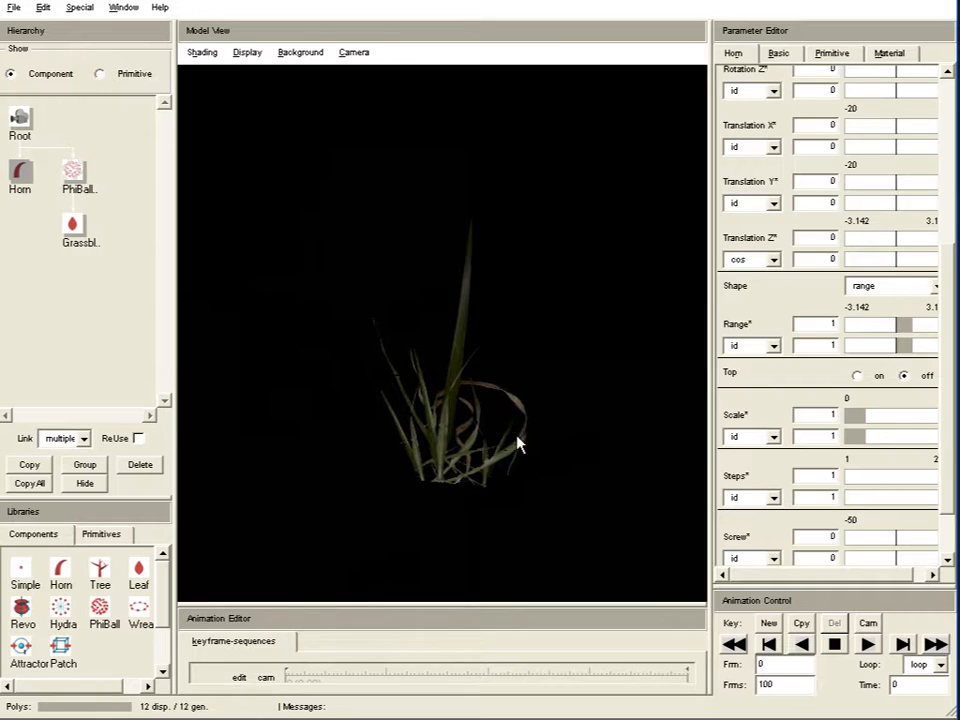
Add a second PhiBall component under Root and link the textured Horn beneath it
left_click_drag(577, 477, 594, 500)
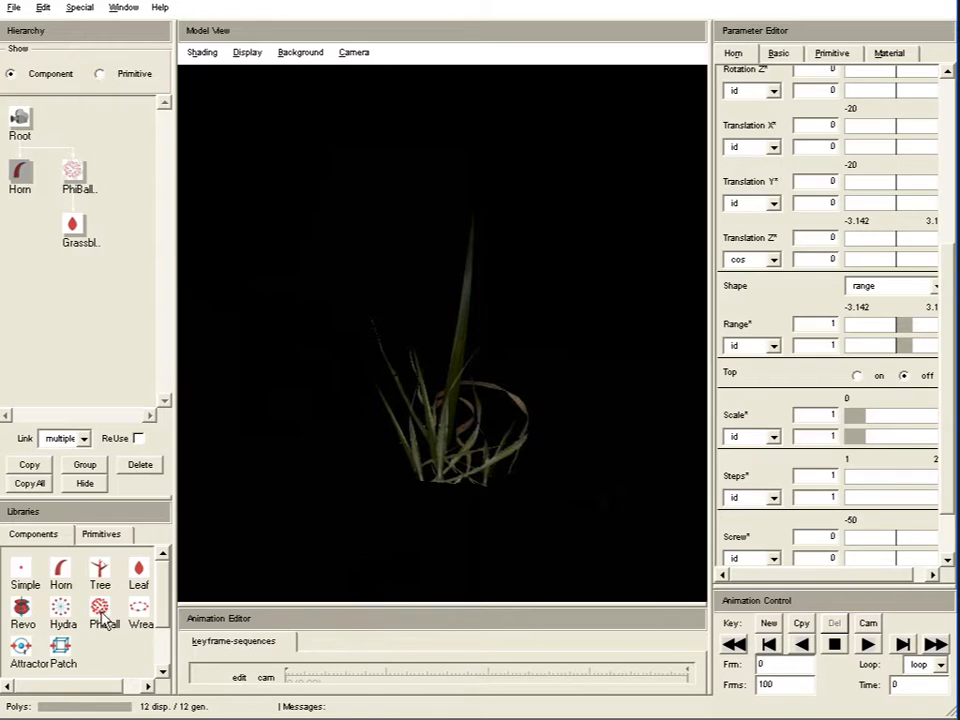
left_click_drag(102, 612, 25, 123)
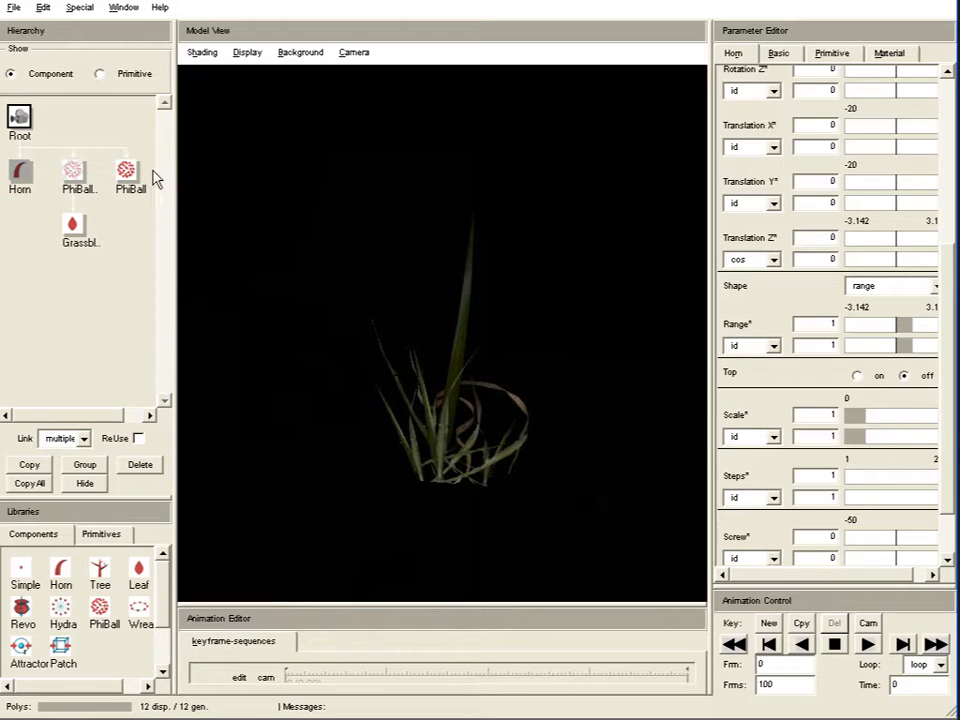
left_click(124, 168)
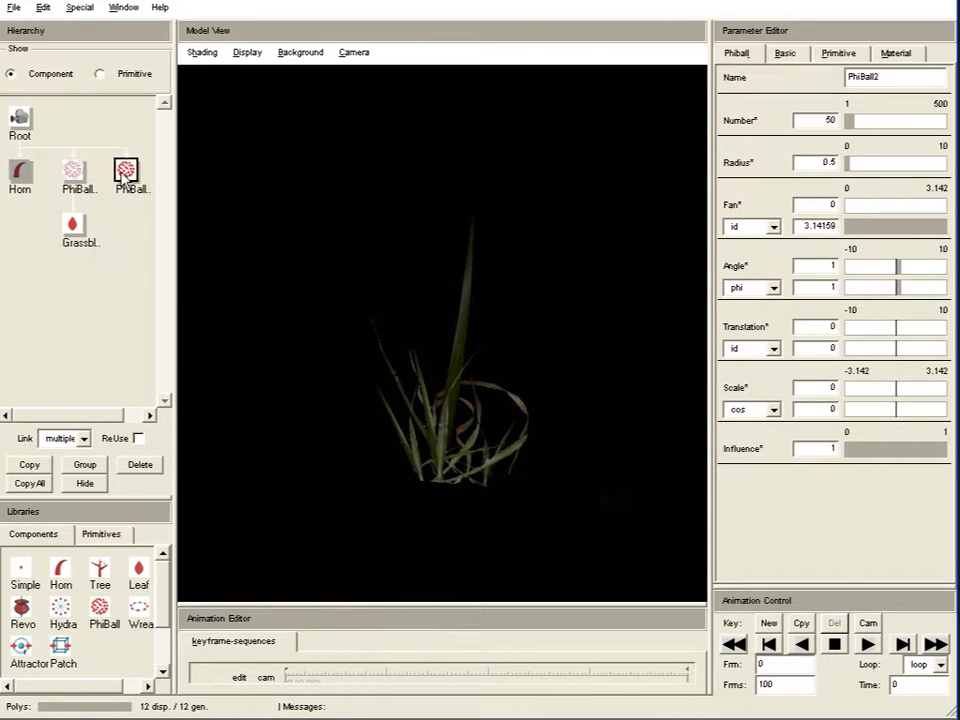
left_click_drag(20, 172, 122, 174)
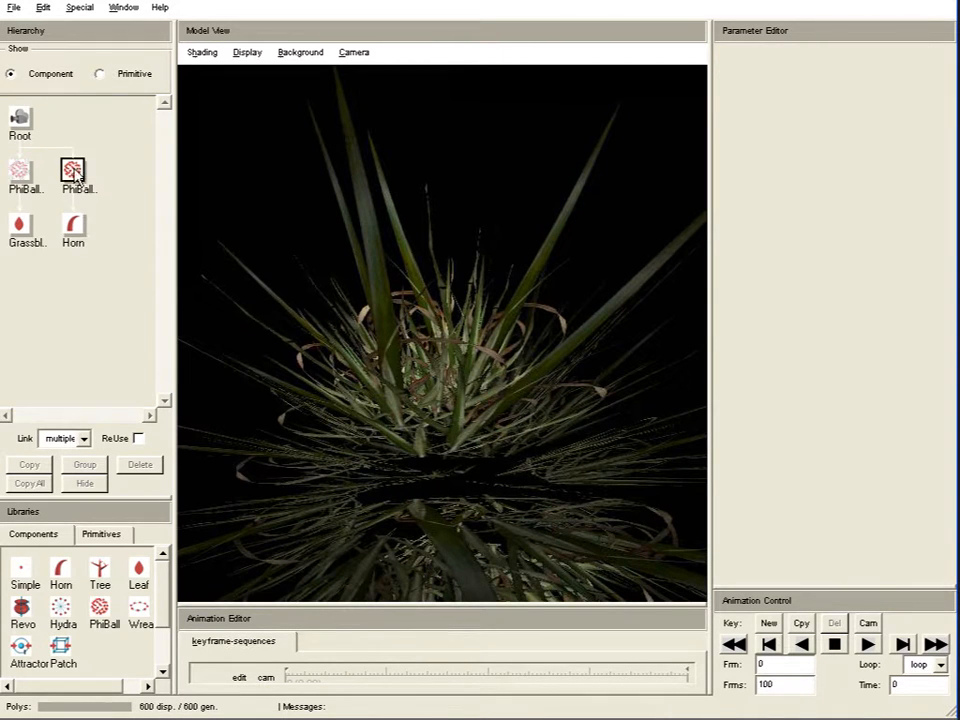
Set the new PhiBall's radius to 0.1 and its number of copies to 7
left_click(72, 172)
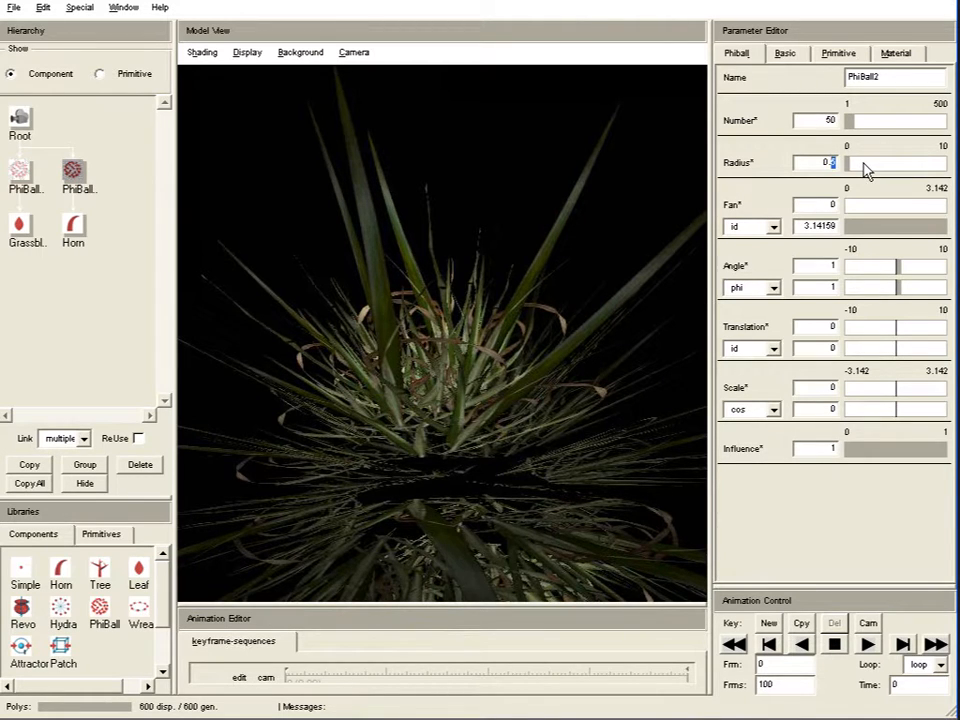
left_click_drag(816, 122, 864, 125)
type("7")
key("Return")
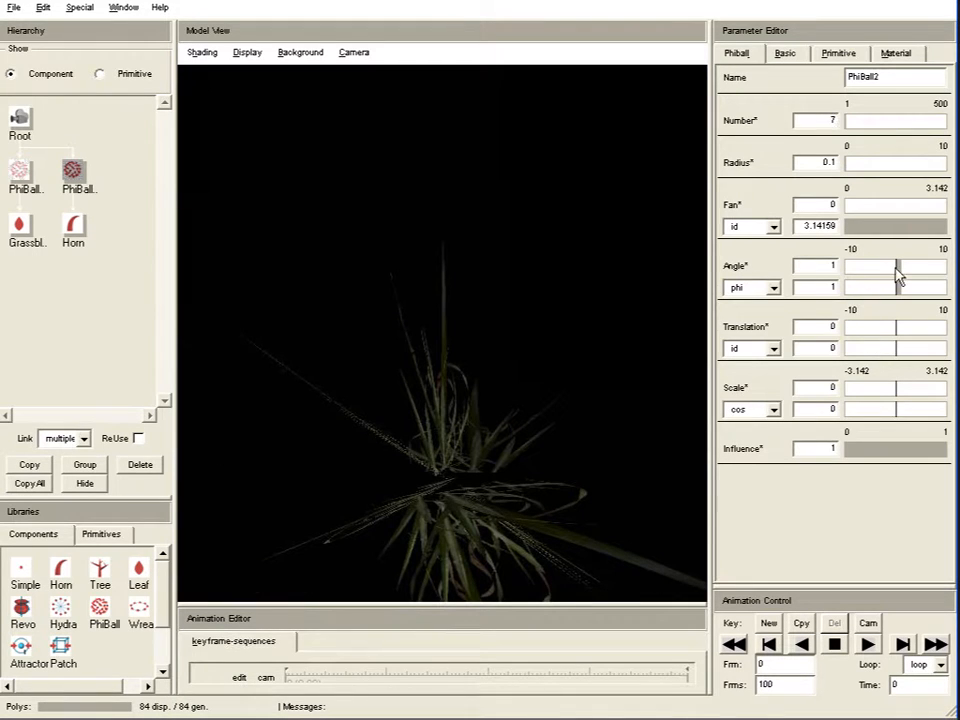
Narrow the new PhiBall's spread by reducing its second Fan value to about 0.51
left_click_drag(902, 228, 864, 231)
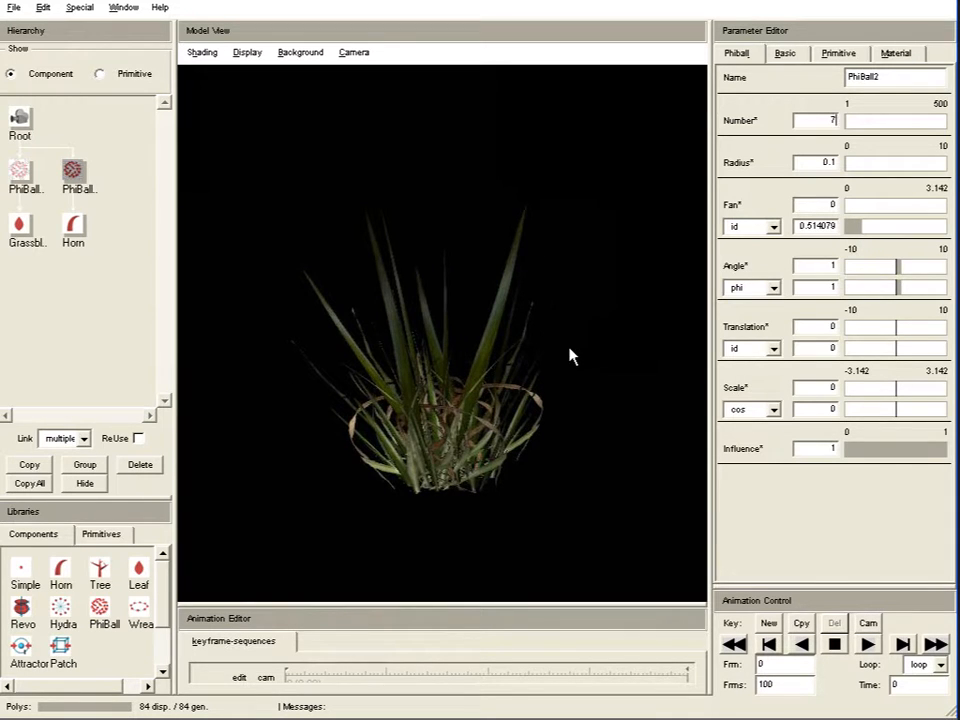
left_click_drag(461, 403, 456, 347)
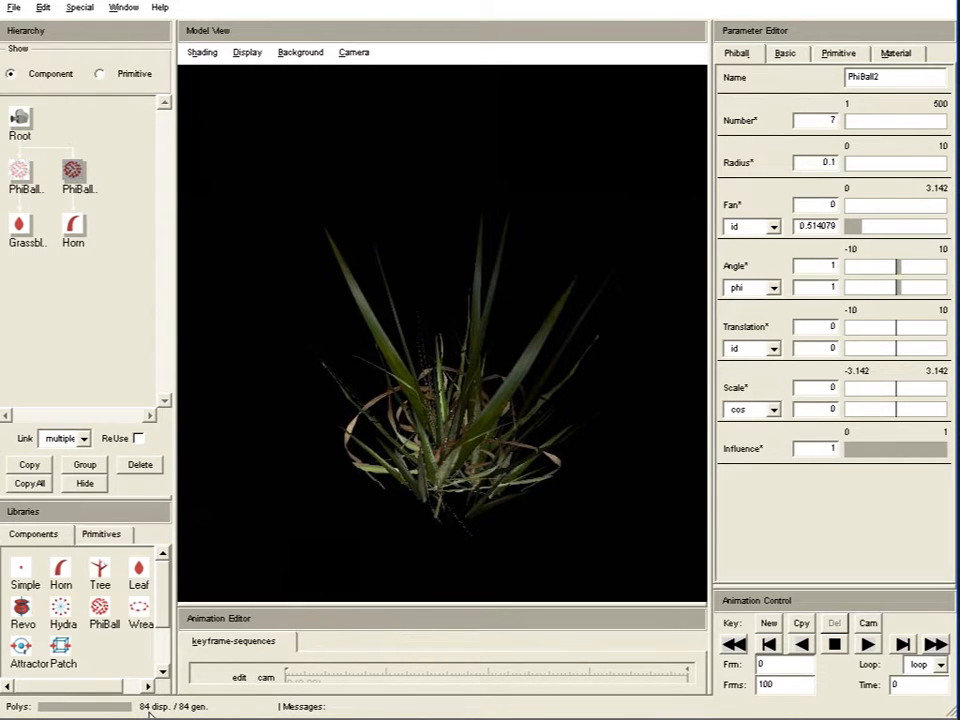
left_click_drag(450, 514, 626, 499)
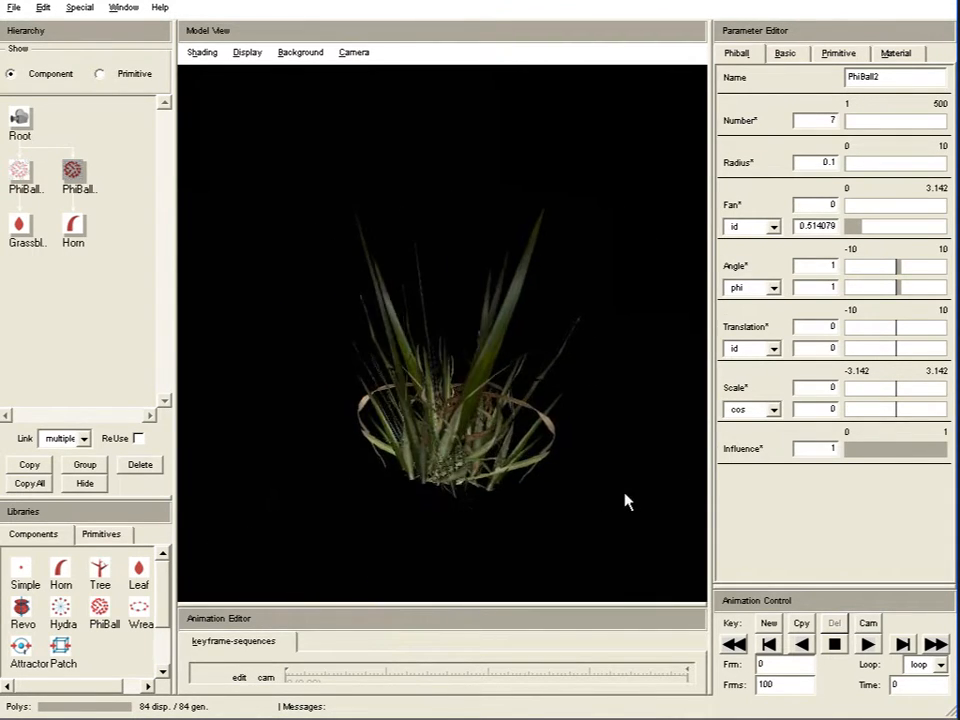
Bend the Horn billboards outward with Rotation X curvature values of about 0.036 and 0.091
left_click(76, 226)
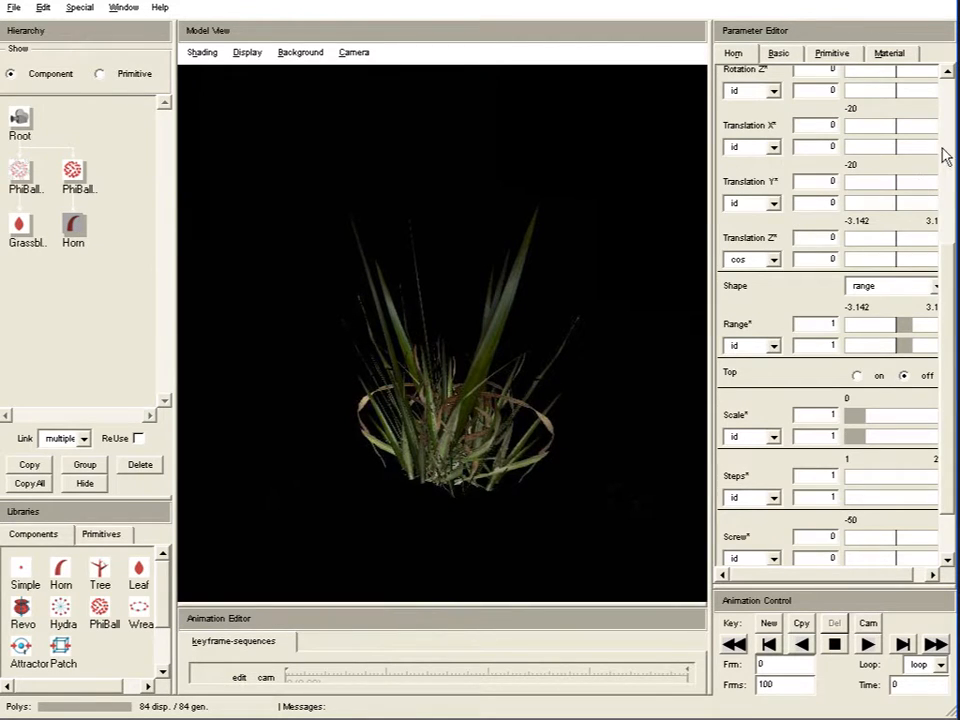
left_click_drag(949, 313, 953, 221)
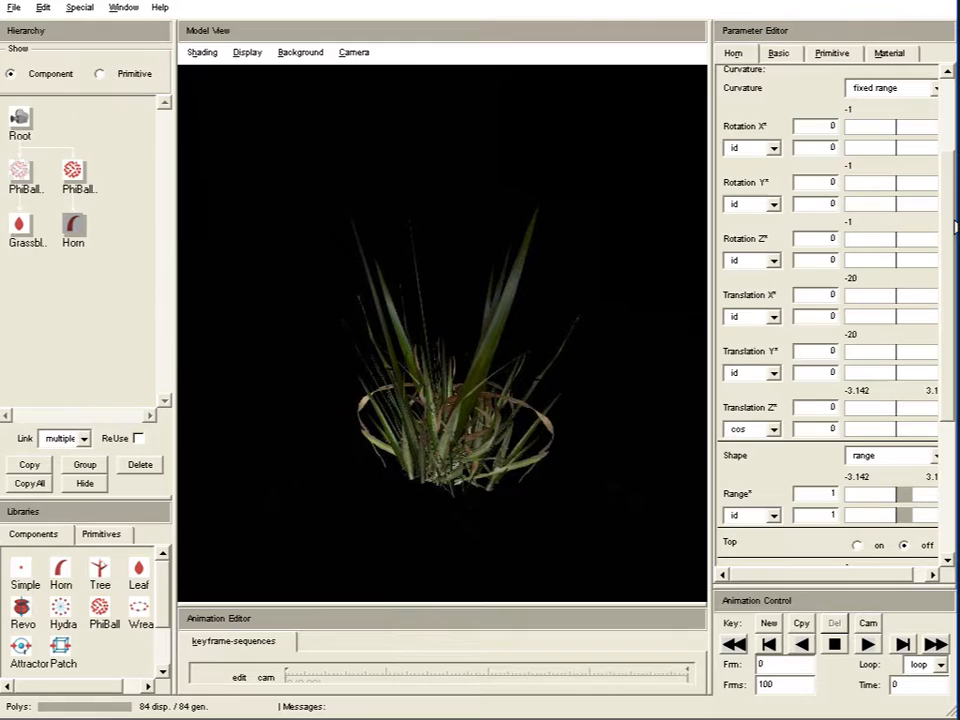
left_click(897, 148)
left_click_drag(899, 138, 902, 150)
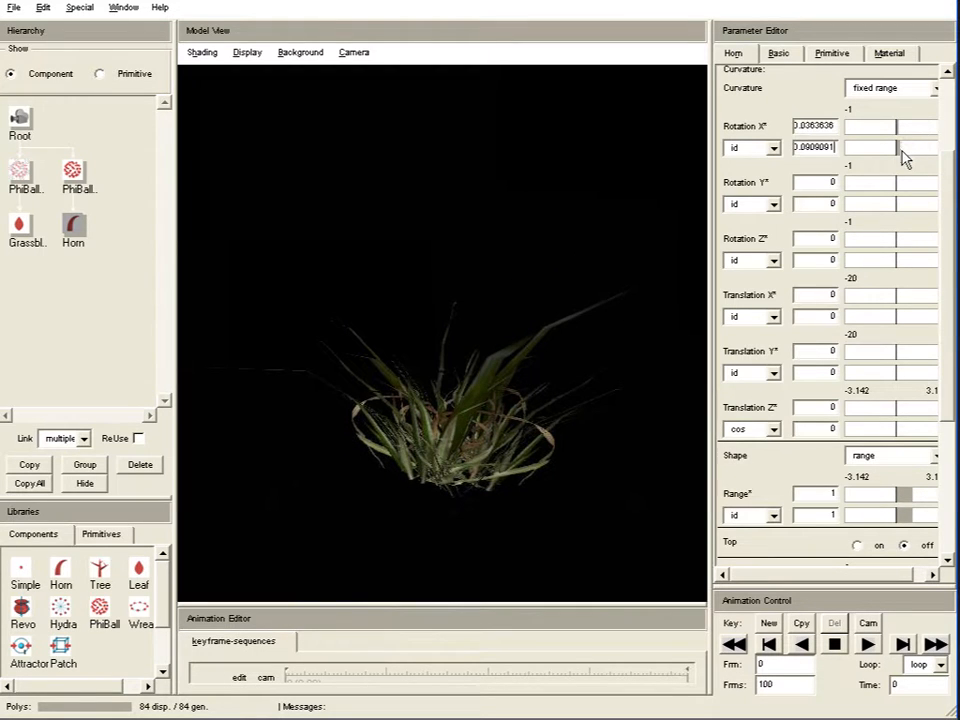
left_click_drag(578, 320, 630, 311)
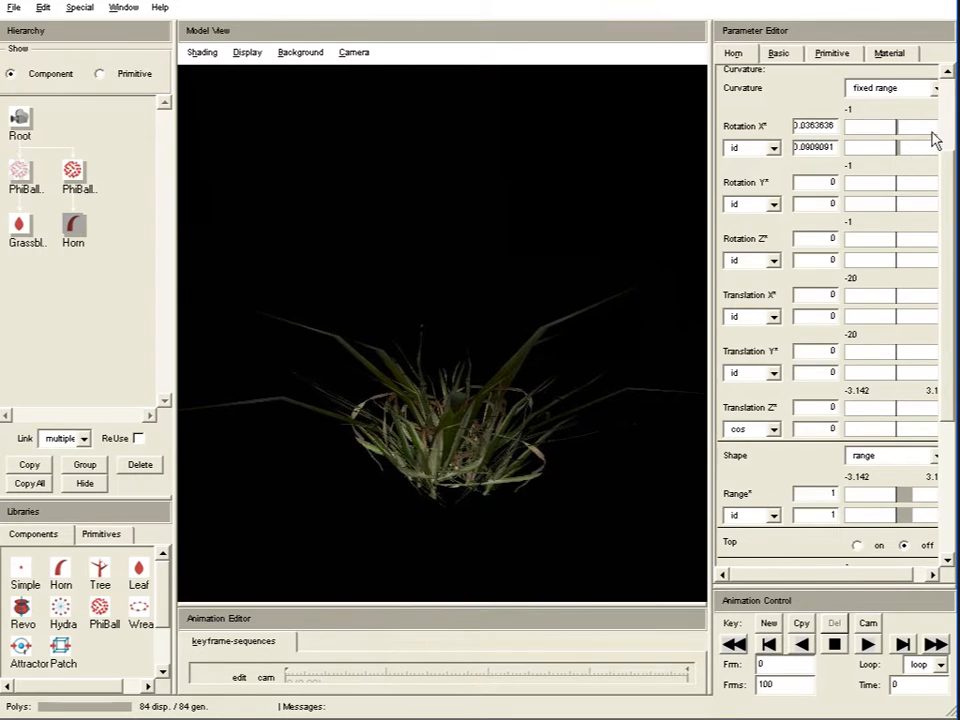
Set the first value of the Horn's Rotation X curvature to 0.01
mouse_move(899, 149)
left_mouse_down()
mouse_move(935, 150)
mouse_move(868, 161)
mouse_move(909, 151)
mouse_move(902, 132)
left_mouse_up()
left_click_drag(806, 126, 840, 126)
type("1")
key("Return")
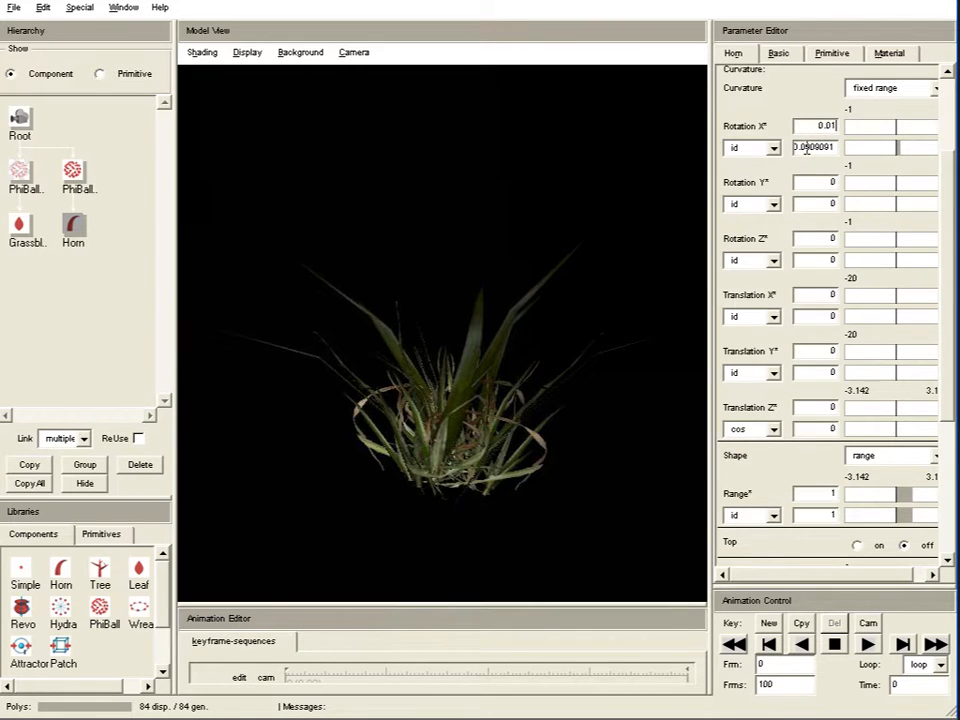
Set the second value of the Horn's Rotation X curvature to 0.02
left_click_drag(804, 148, 944, 150)
type("2")
key("Return")
left_click_drag(553, 304, 564, 212)
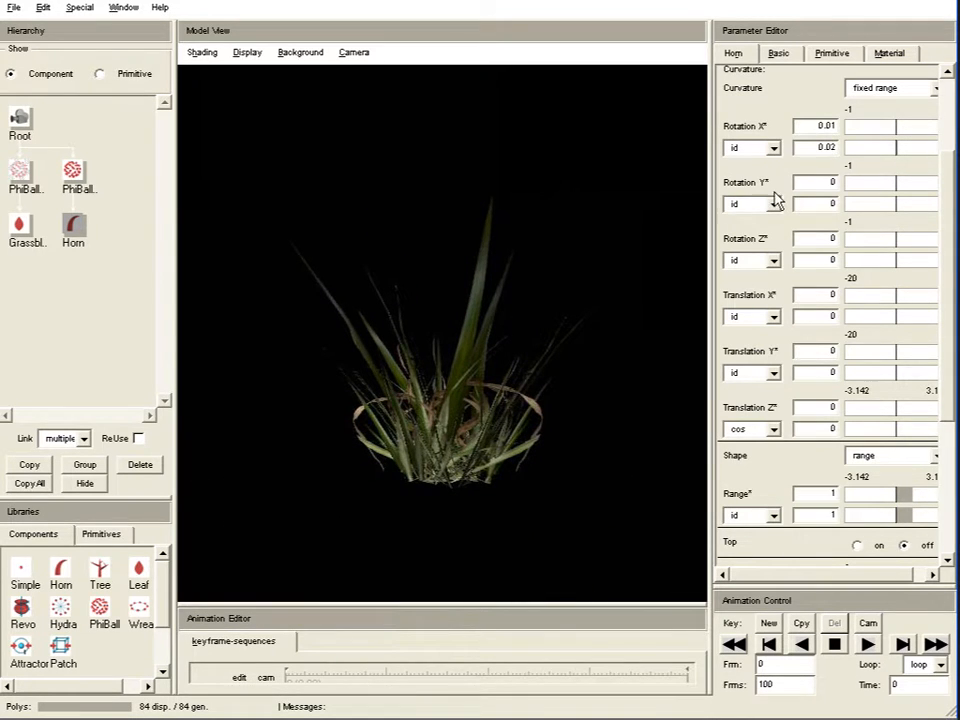
Narrow the slider limits of the Horn's Rotation X curvature to -0.1 and 0.1
left_click_drag(712, 194, 579, 200)
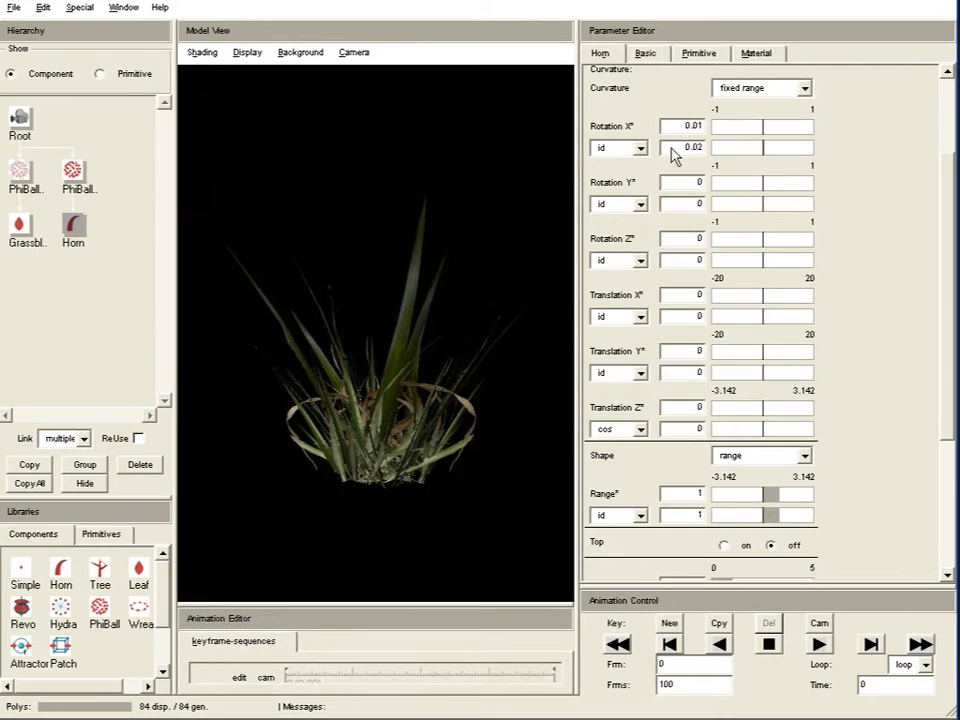
double_click(812, 109)
left_click_drag(803, 110, 752, 108)
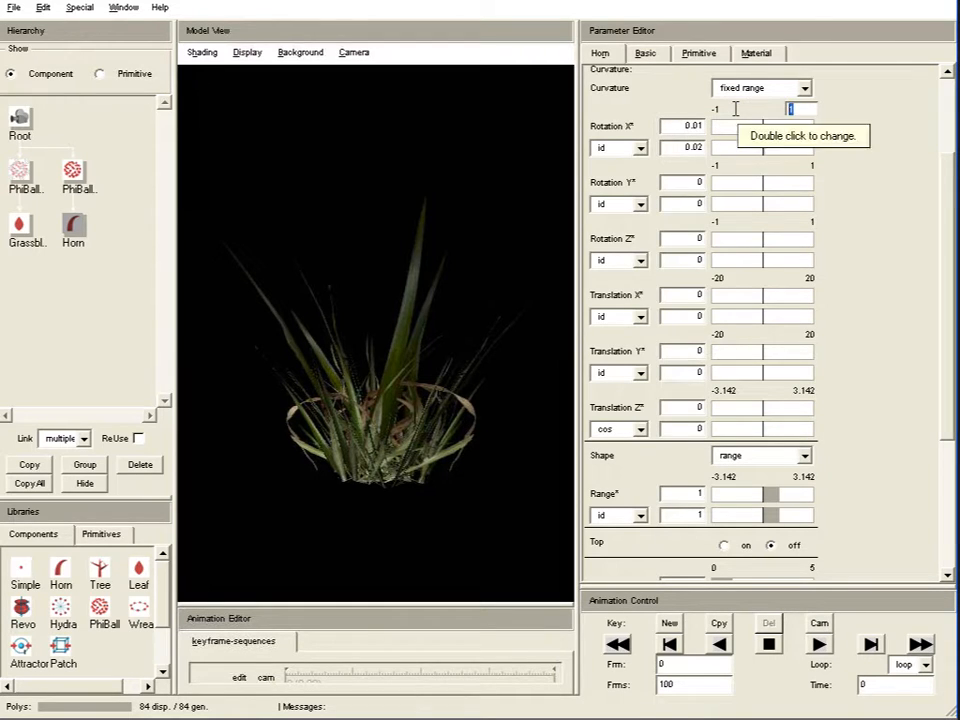
type("0.")
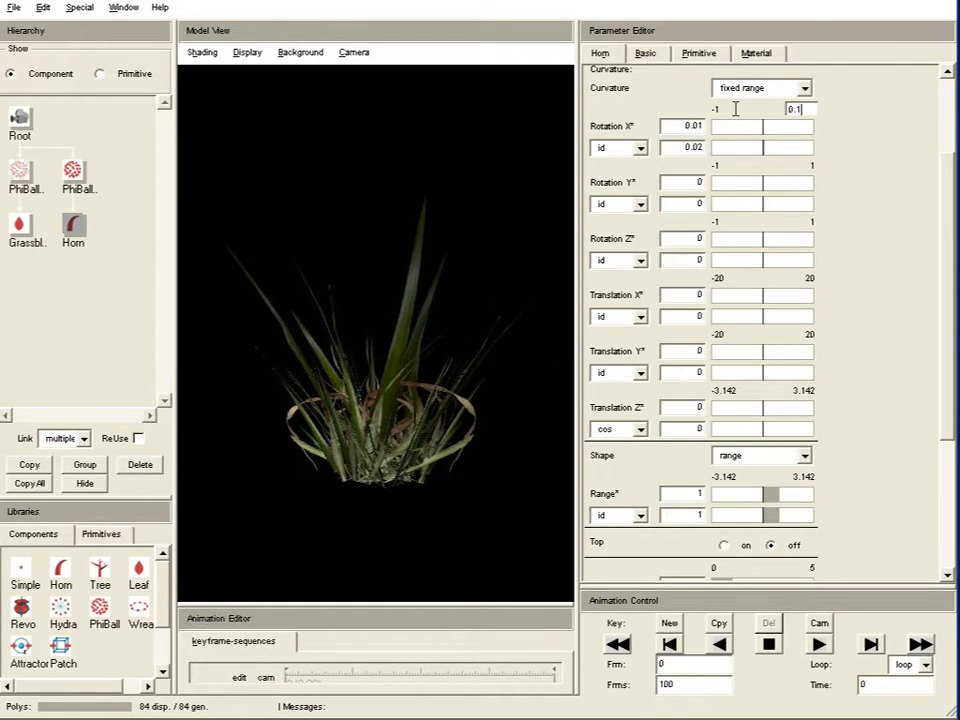
key("Return")
double_click(716, 110)
left_click_drag(712, 110, 739, 110)
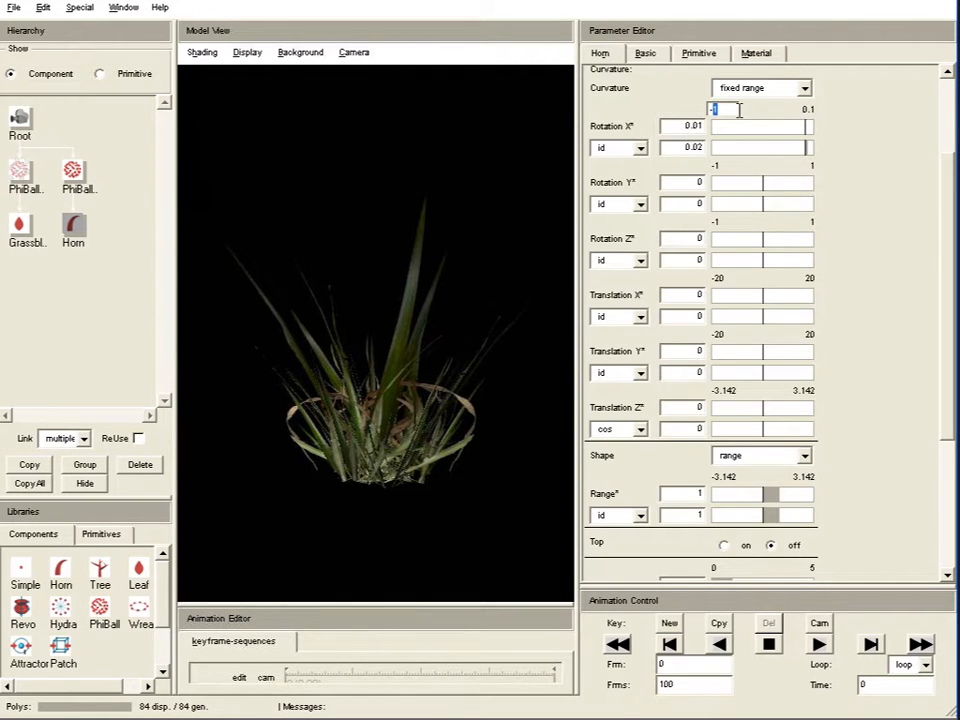
type("-0.1")
key("Return")
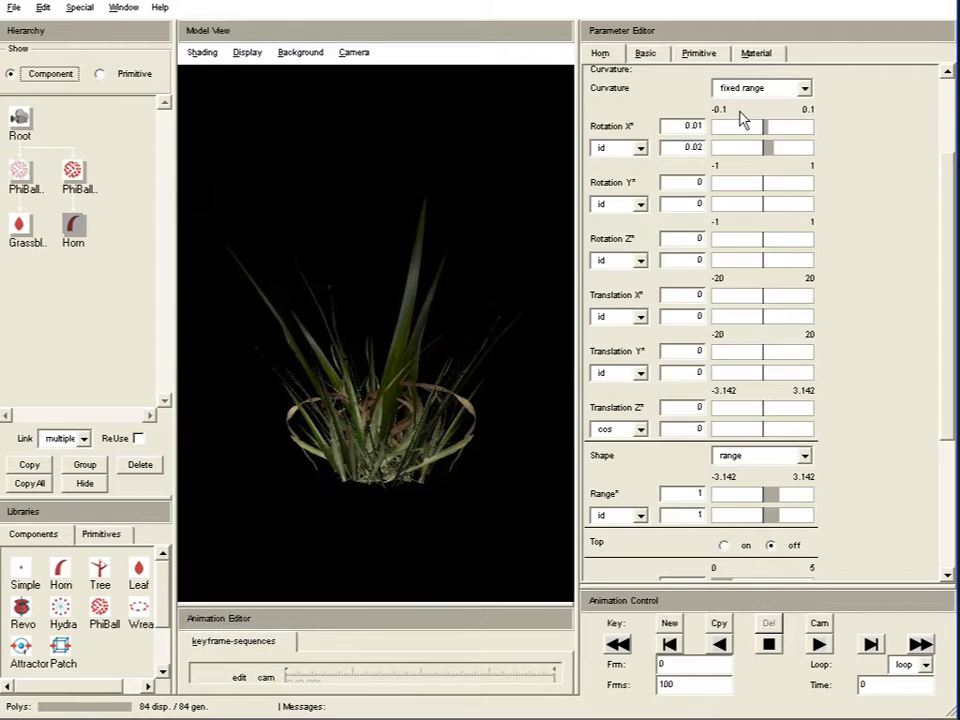
Bend the Horn billboards with Rotation X curvature values of about 0.016 and 0.056
mouse_move(776, 157)
left_mouse_down()
mouse_move(795, 157)
mouse_move(777, 133)
left_mouse_up()
left_click_drag(392, 276, 433, 321)
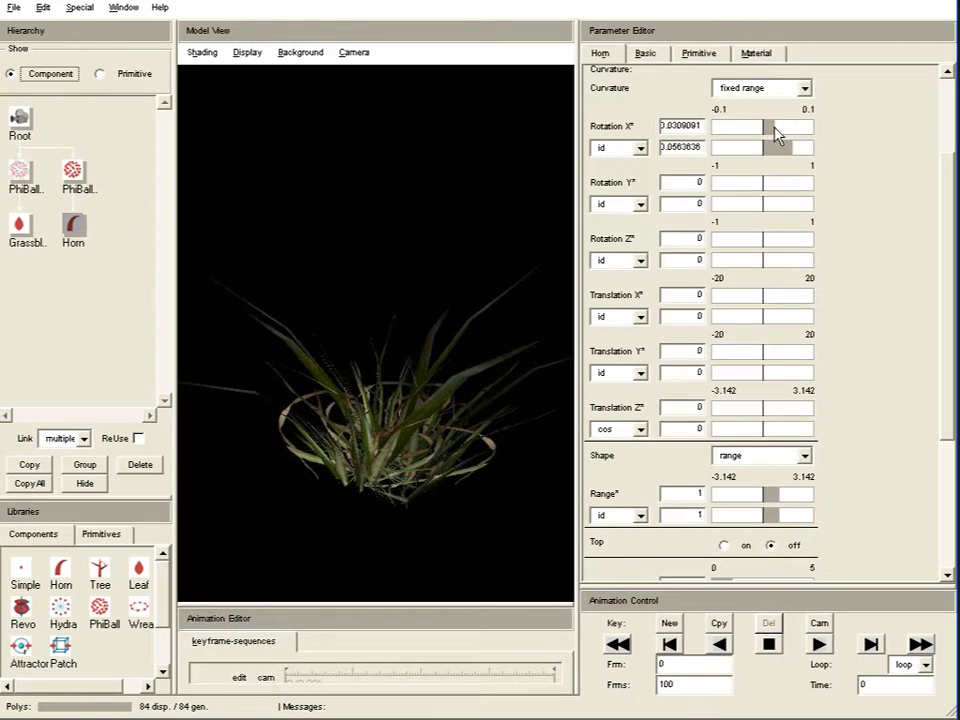
left_click_drag(377, 263, 397, 279)
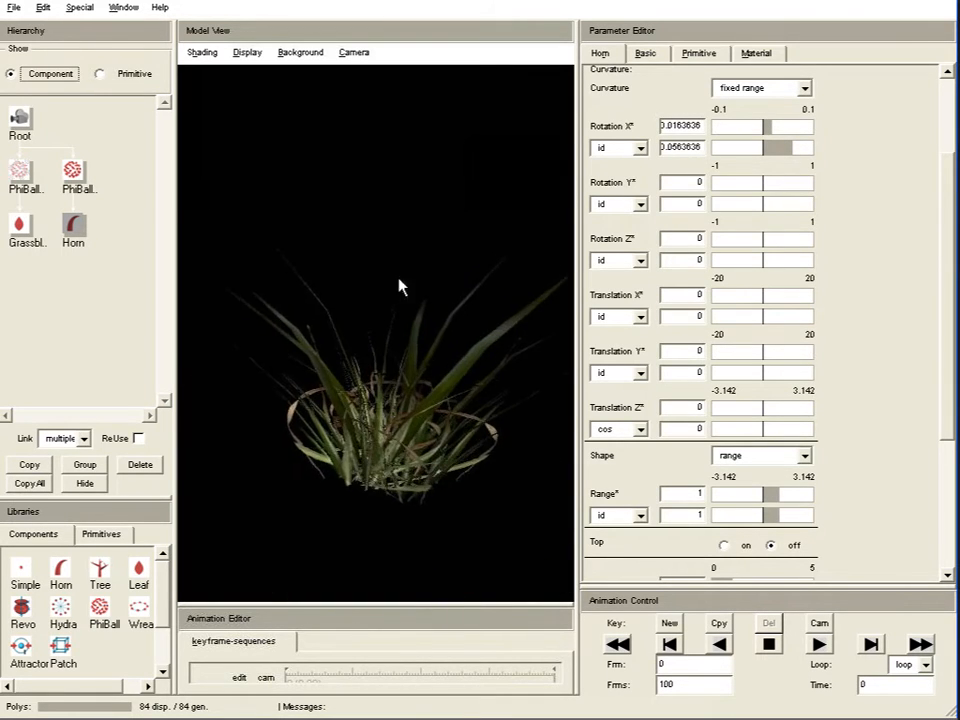
right_click_drag(397, 279, 311, 76)
left_click_drag(311, 84, 407, 393)
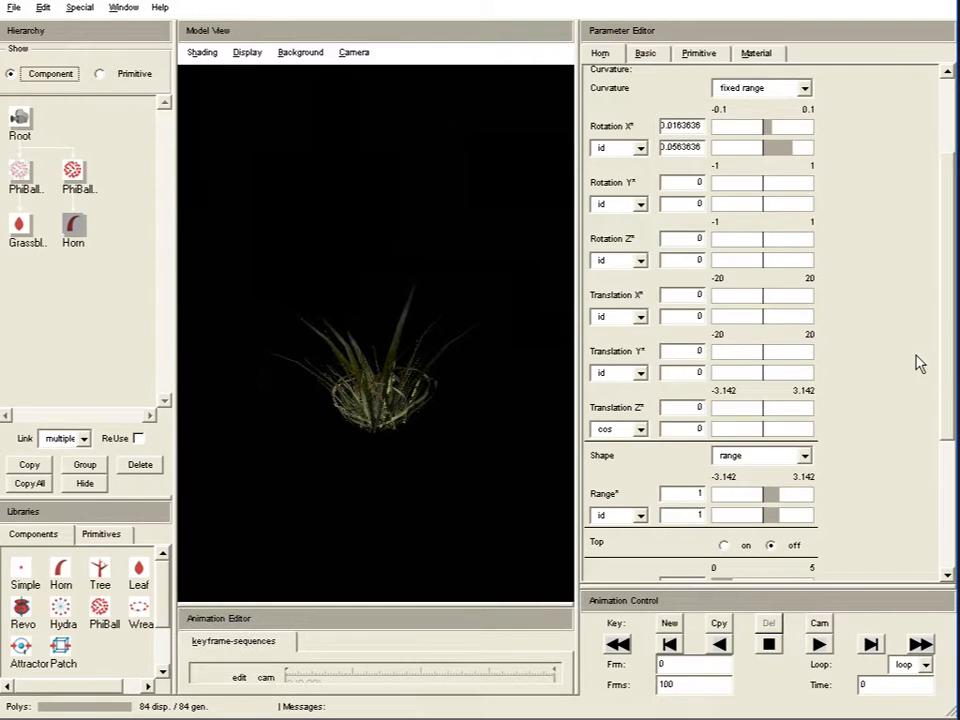
left_click_drag(951, 385, 951, 418)
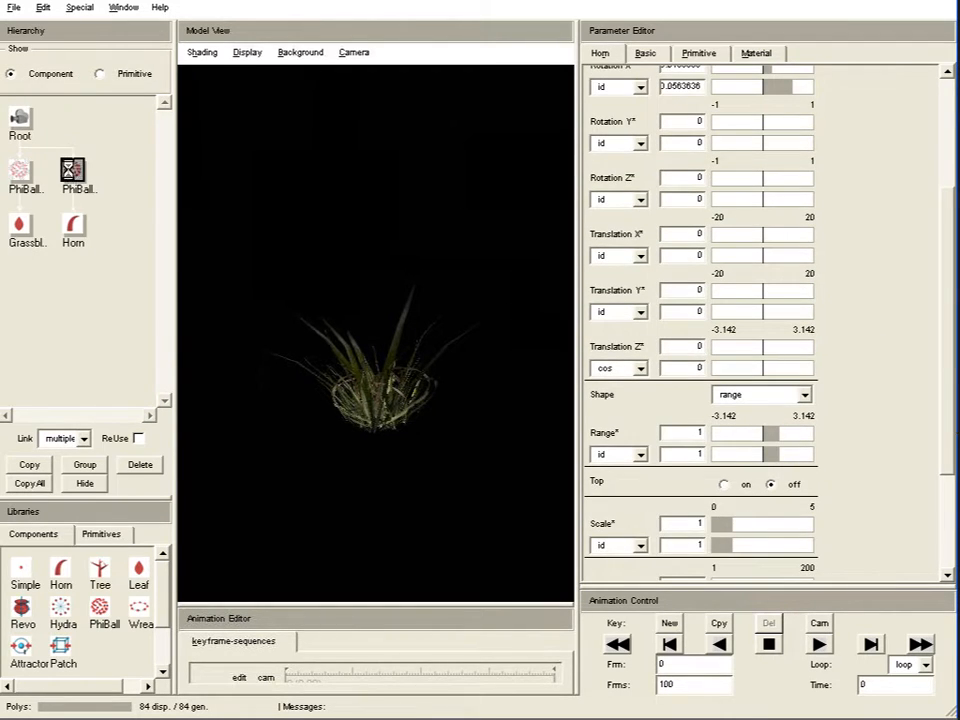
Assign the custom function 1+rnd(x) to the Scale parameter of the Horn's parent PhiBall
left_click(72, 172)
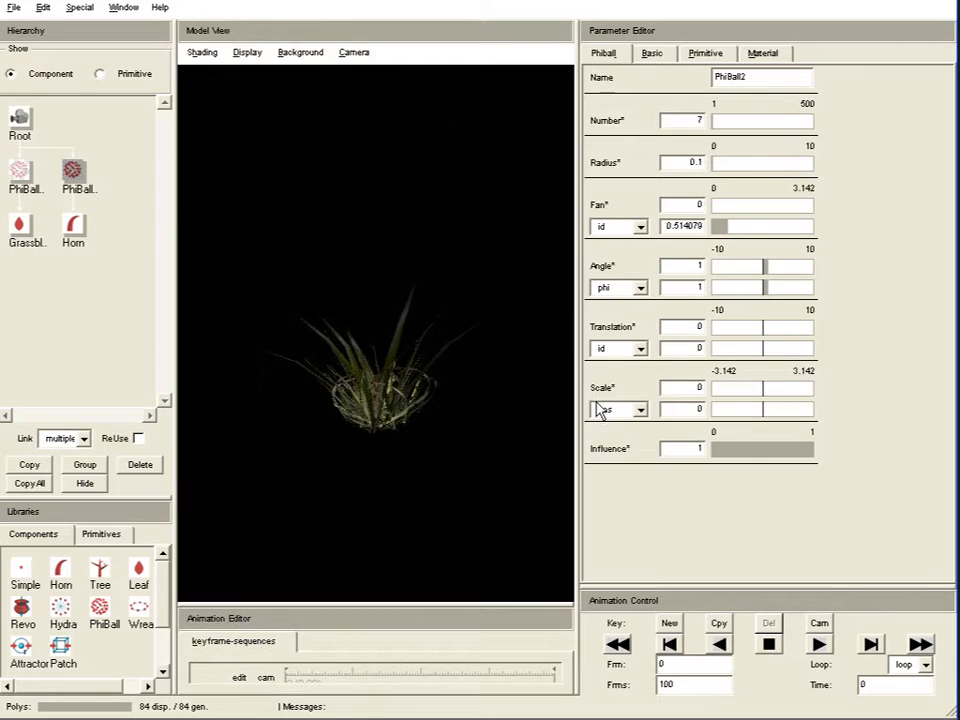
left_click_drag(407, 386, 429, 300)
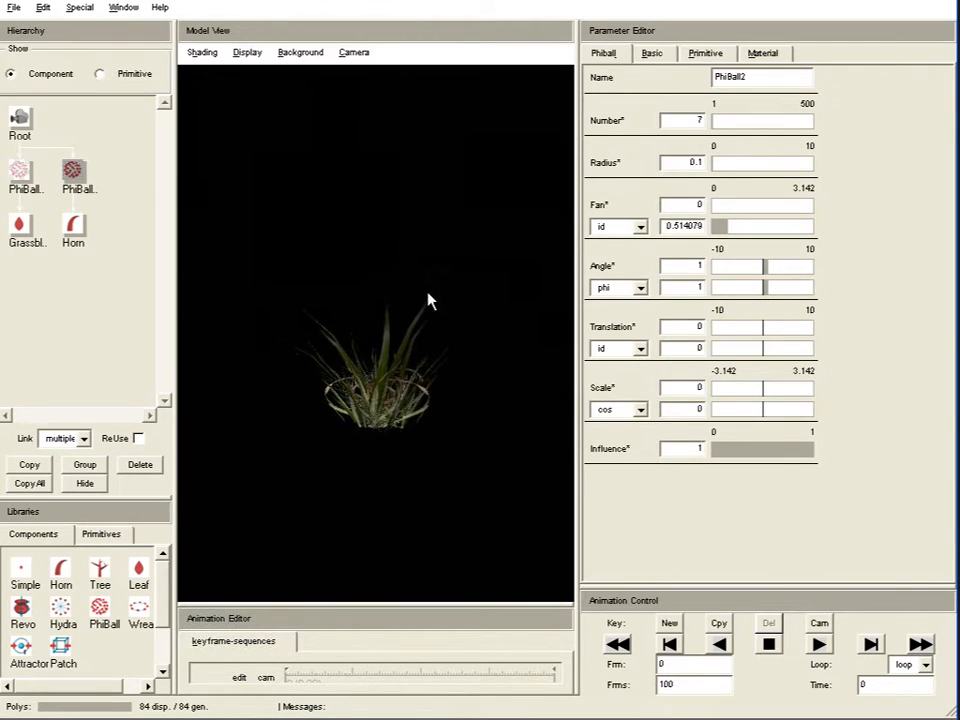
left_click(641, 410)
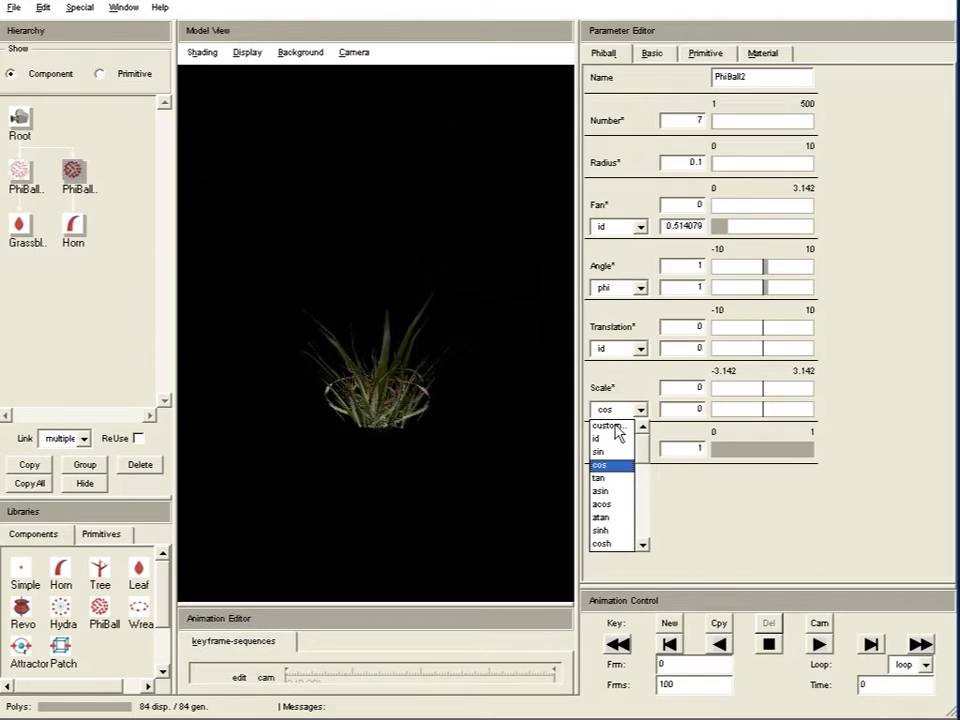
left_click(612, 426)
left_click_drag(680, 622, 512, 626)
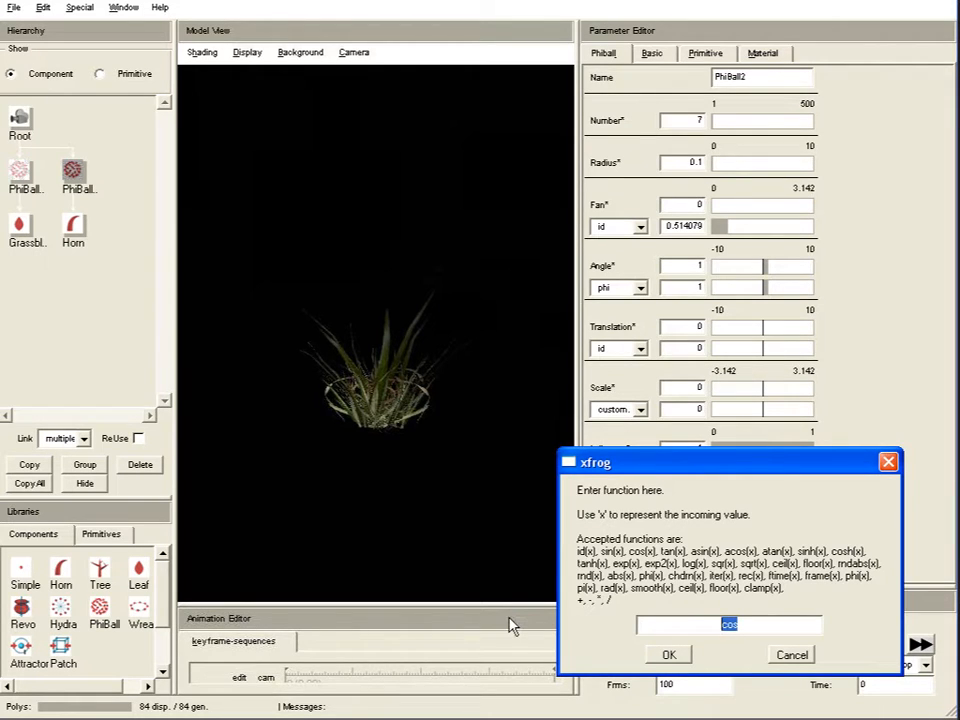
type("1")
left_click_drag(651, 470, 631, 367)
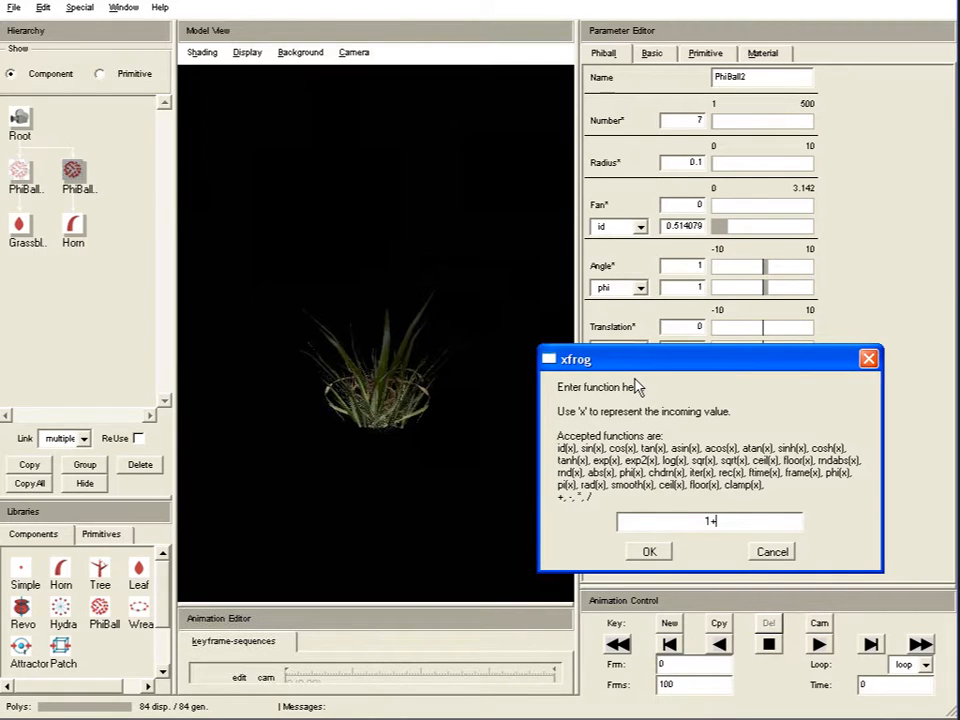
type("m")
type("nd(x")
type(")")
left_click_drag(748, 372, 753, 121)
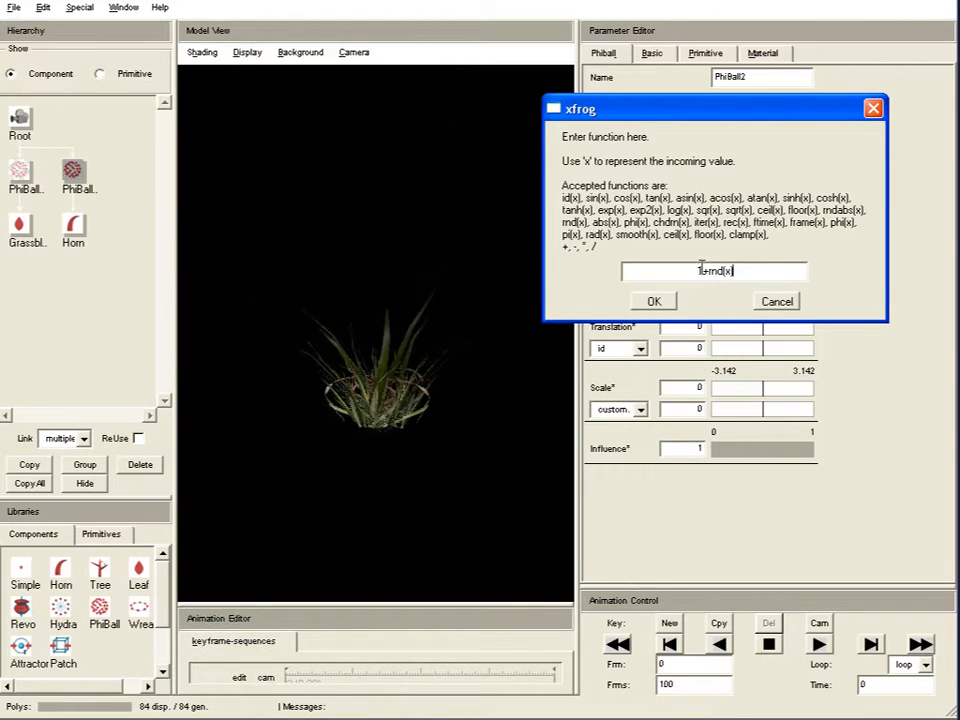
left_click(664, 301)
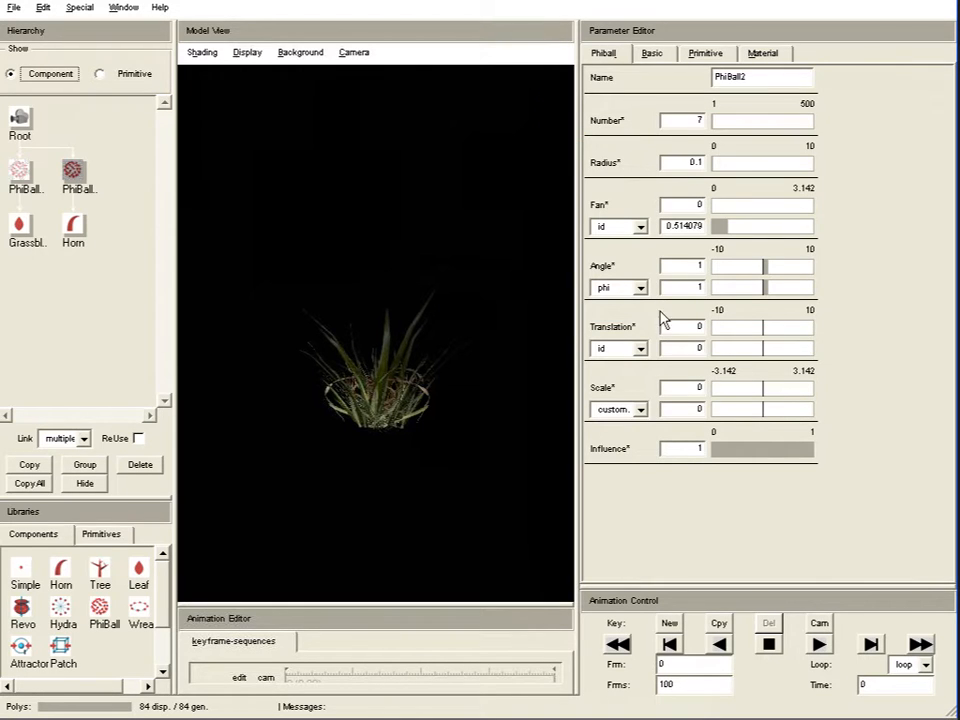
Vary the billboard sizes by setting the PhiBall's Scale values to about 0.228 and 0.286
left_click(768, 414)
left_click(768, 395)
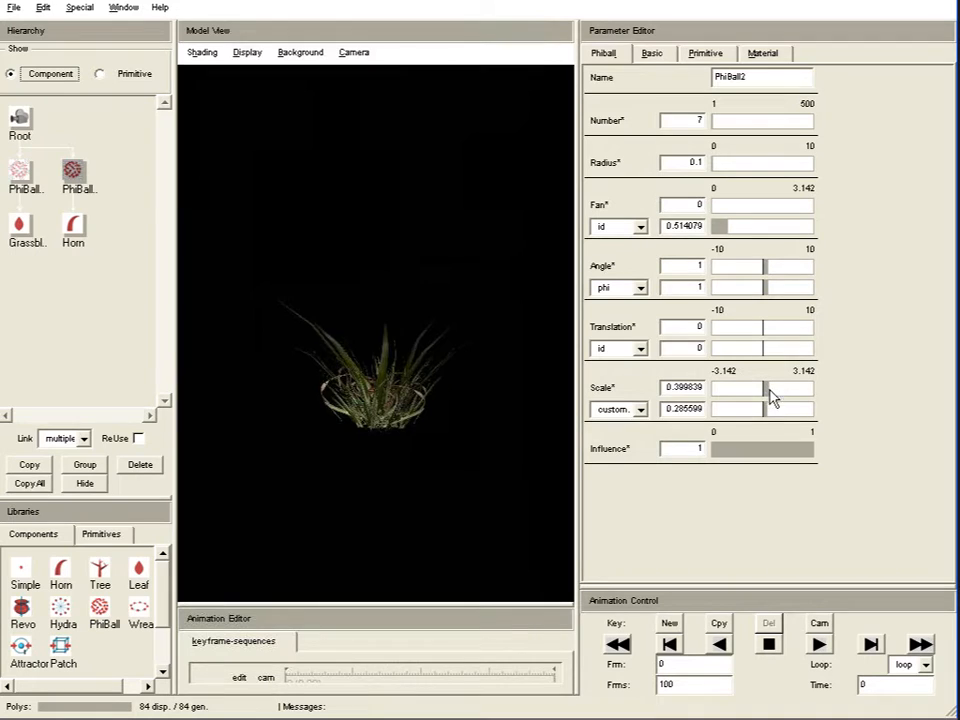
left_click(769, 414)
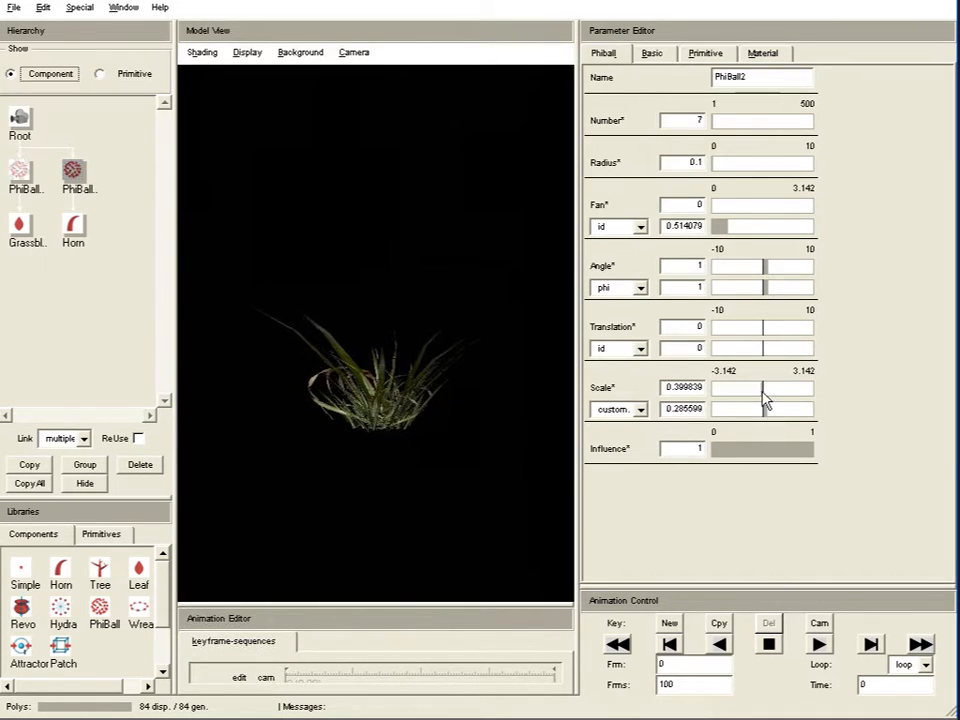
left_click(759, 391)
left_click(763, 397)
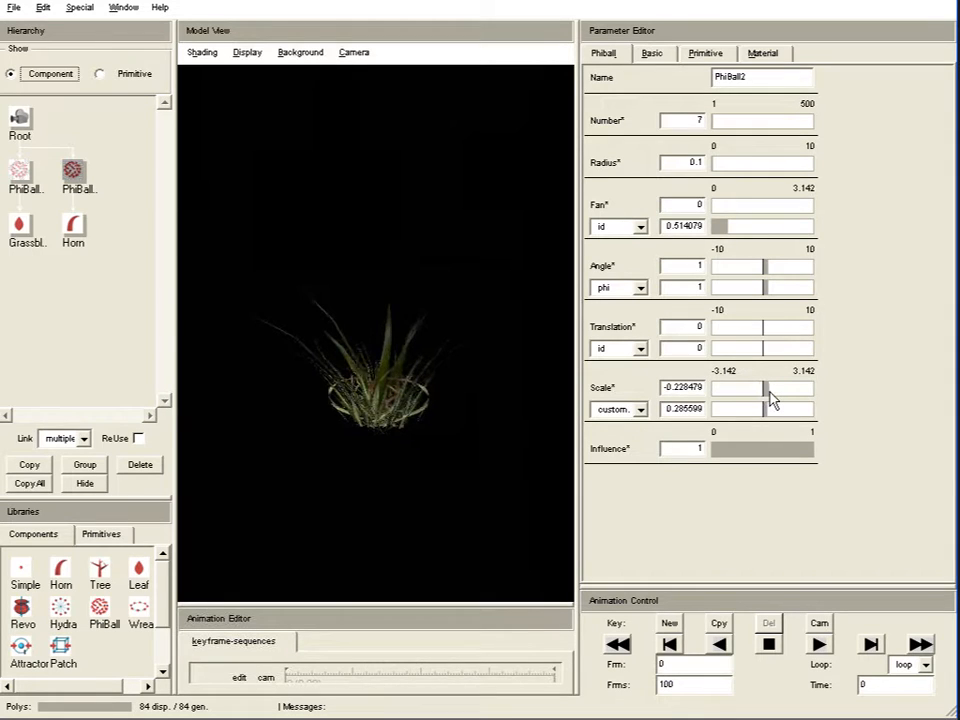
left_click(767, 392)
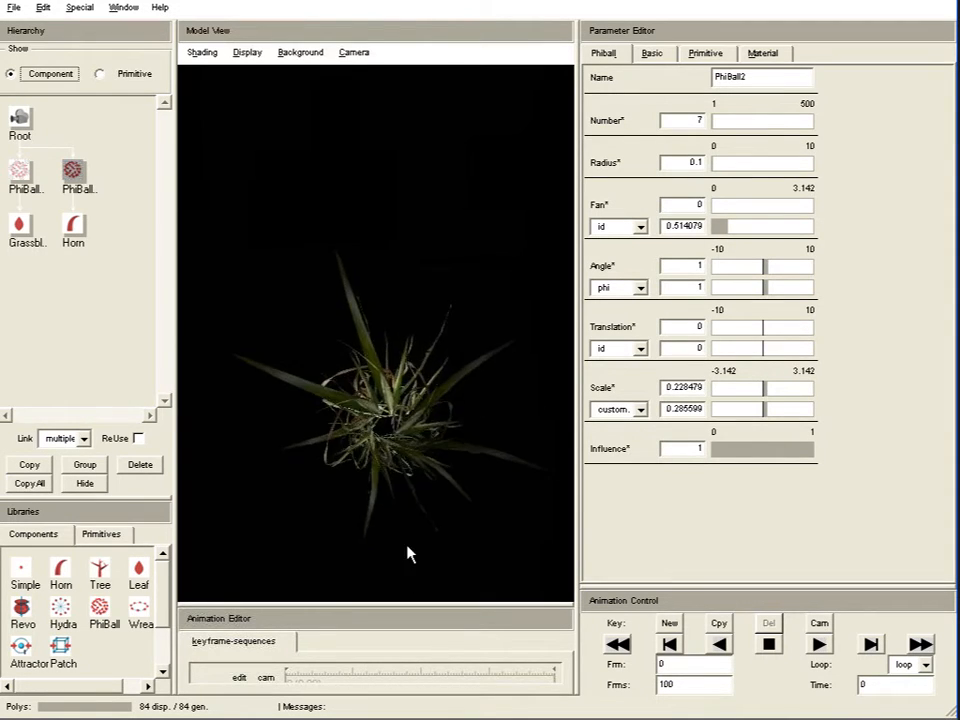
left_click_drag(422, 290, 465, 406)
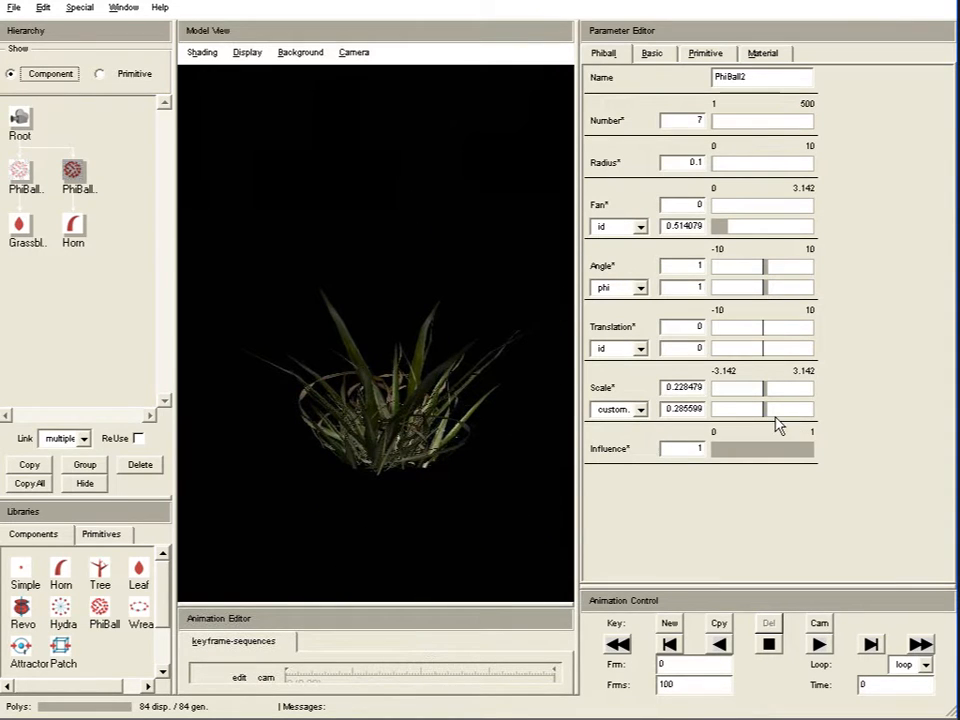
Raise the PhiBall's second Scale value to about 0.51 and lower its Influence to about 0.064
left_click_drag(766, 418, 727, 457)
left_click_drag(512, 476, 492, 451)
left_click_drag(722, 458, 716, 458)
left_click_drag(343, 435, 420, 330)
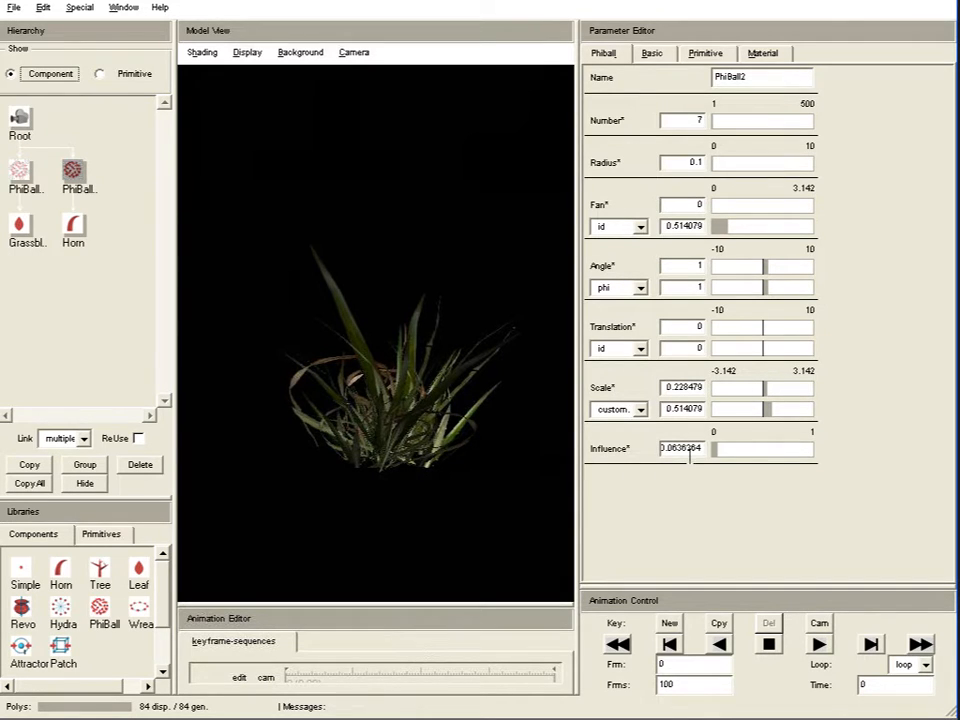
Restore the PhiBall's Influence to 1 and compare the tuft's shape
left_click_drag(718, 454, 850, 453)
left_click_drag(384, 467, 407, 478)
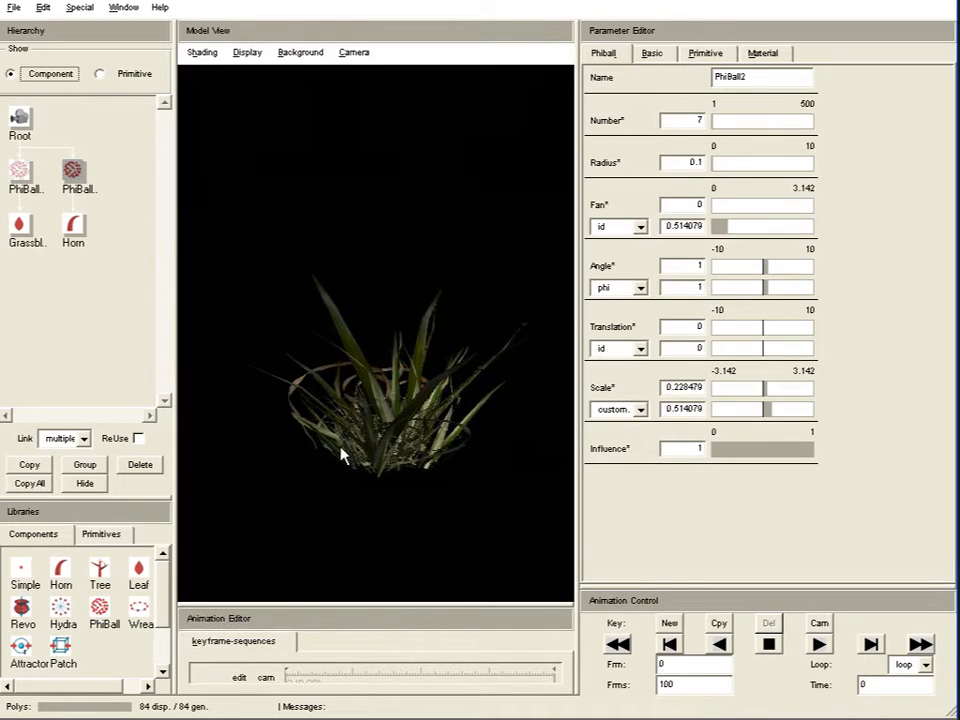
left_click_drag(398, 476, 358, 332)
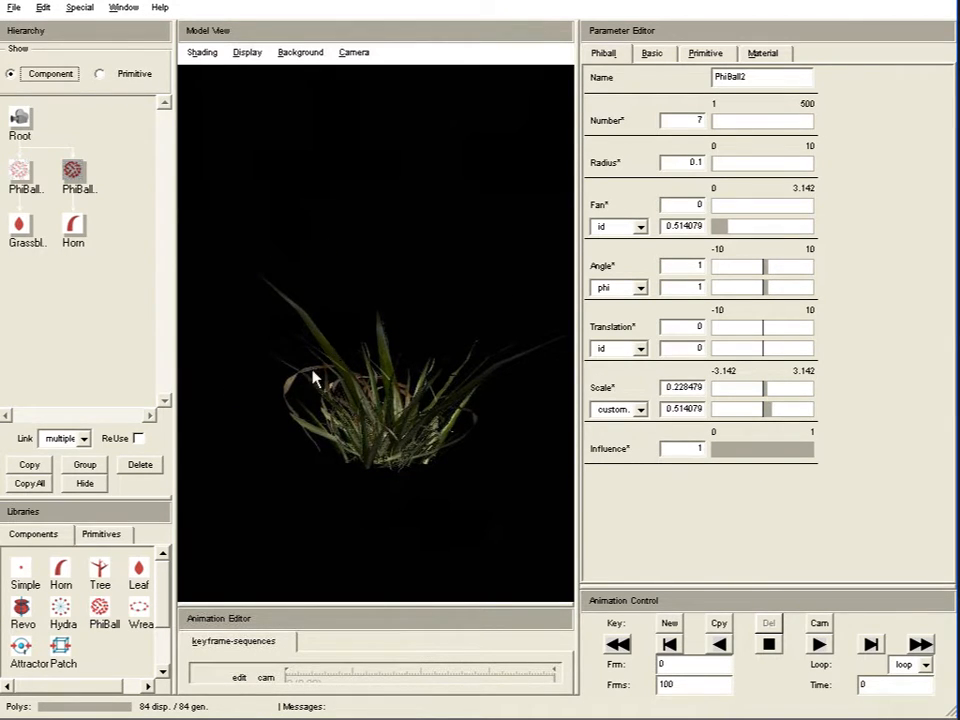
Reduce the PhiBall's Influence to about 0.045 and inspect the tuft from several sides
left_click_drag(808, 453, 718, 452)
left_click_drag(352, 278, 402, 277)
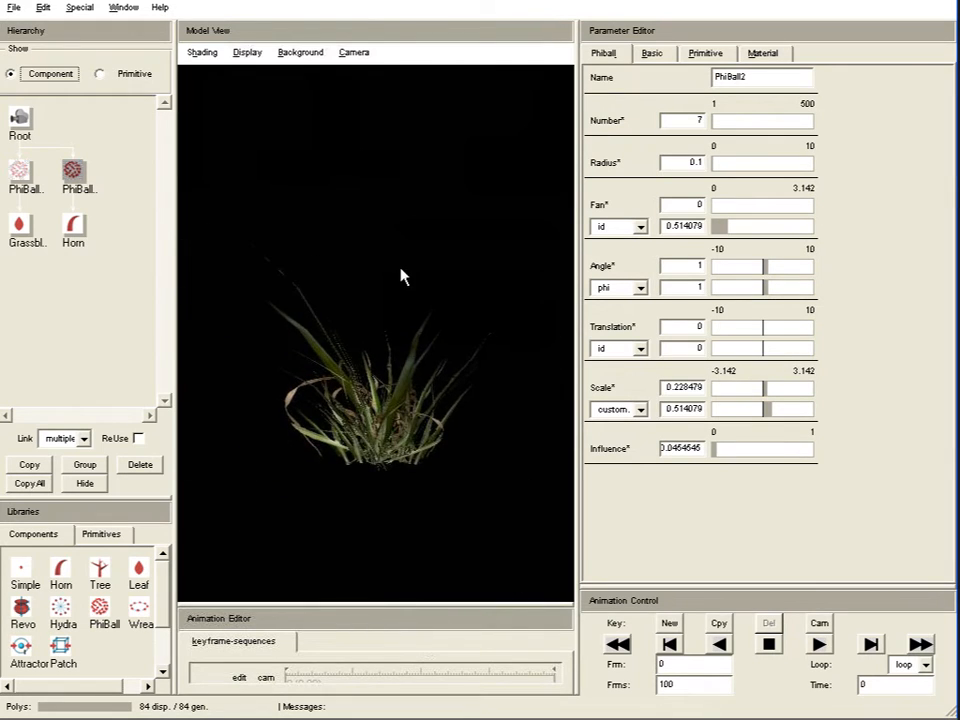
left_click_drag(455, 425, 333, 445)
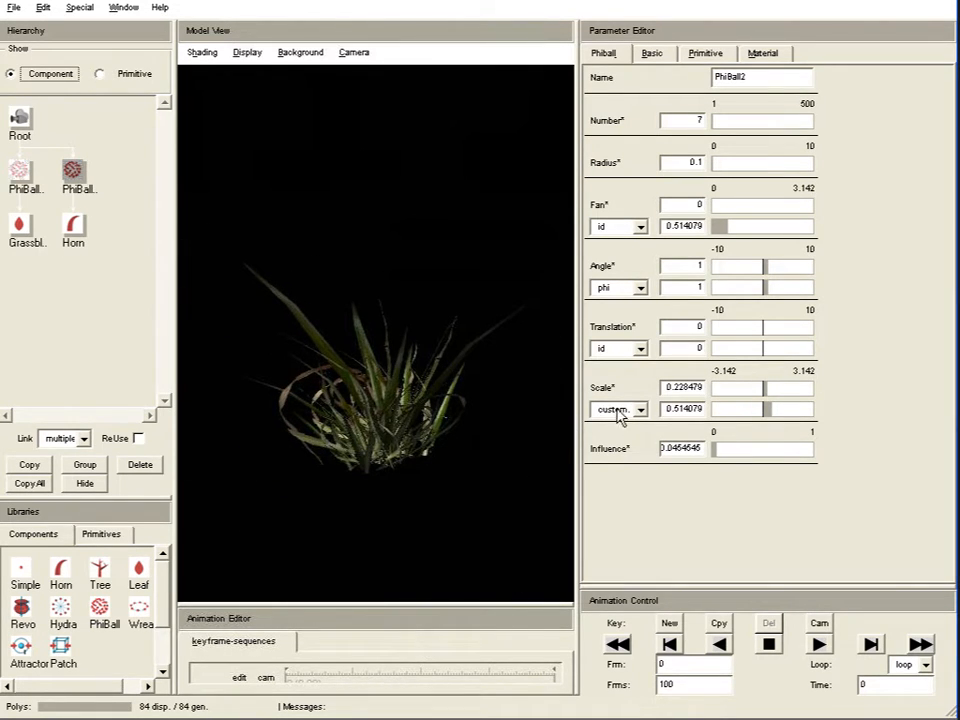
left_click_drag(420, 495, 453, 457)
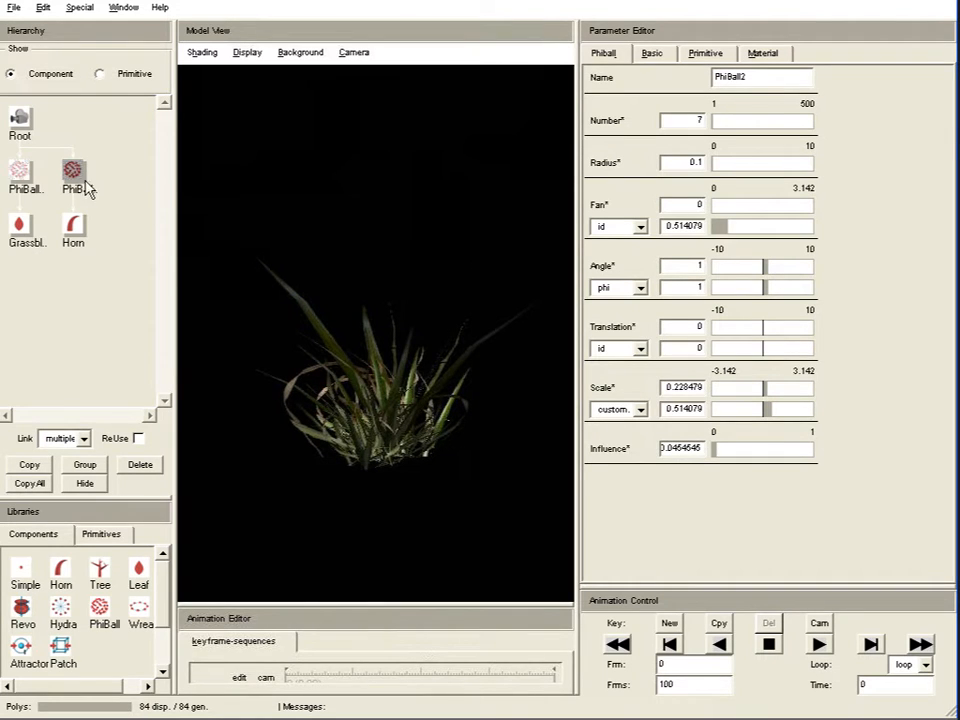
Unhide the first PhiBall so the modelled grass blades appear together with the billboards
left_click(19, 174)
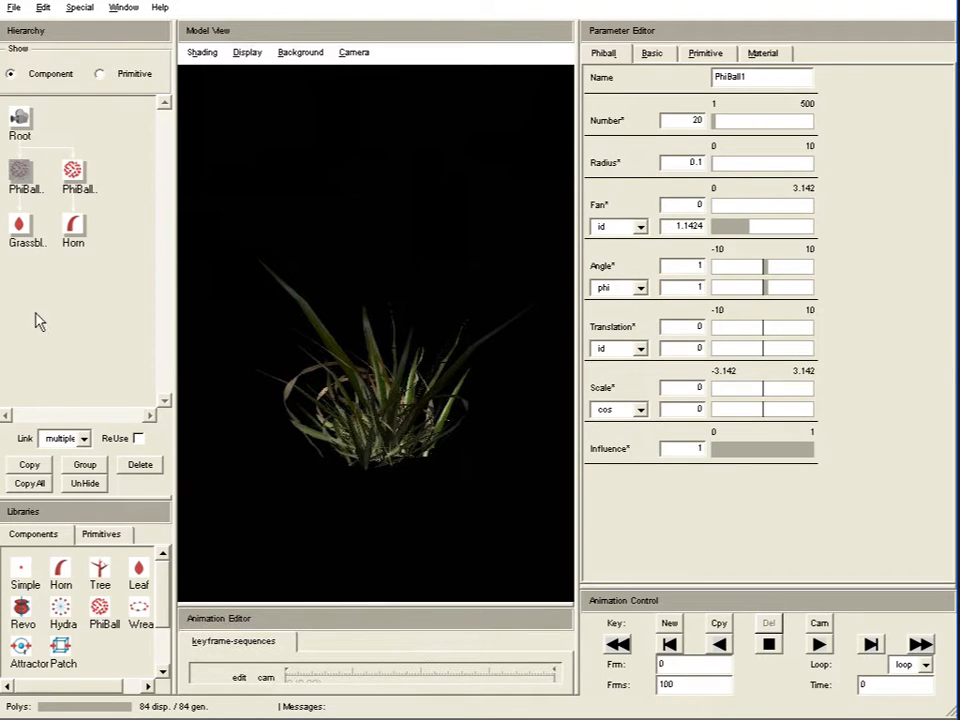
left_click(82, 484)
left_click_drag(371, 208, 385, 232)
right_click_drag(395, 438, 376, 128)
left_click_drag(376, 375, 330, 380)
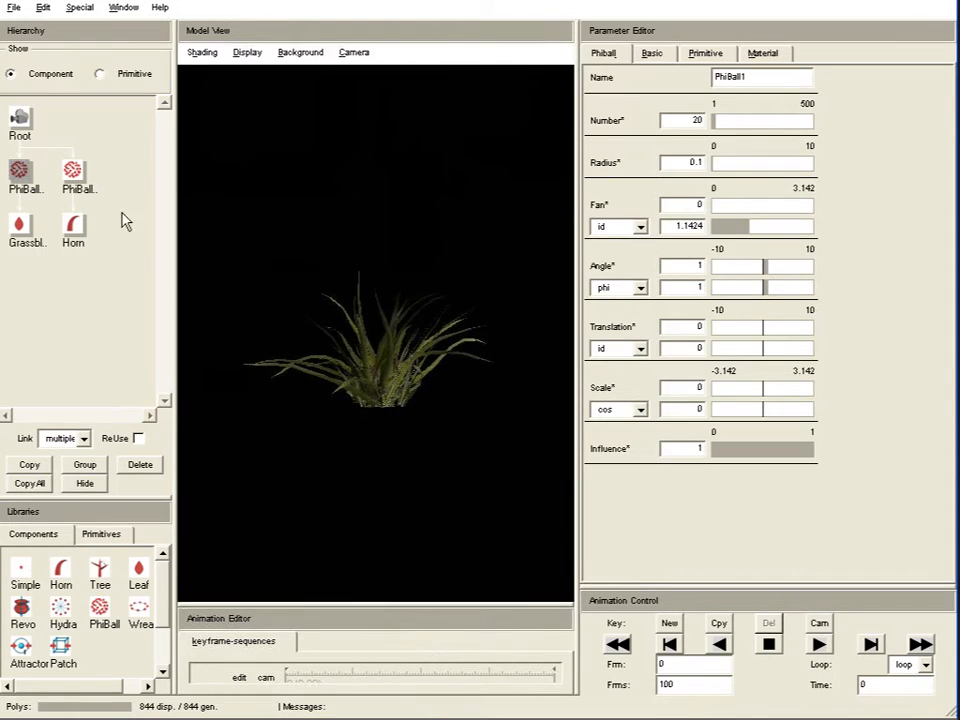
Hide and re-show the billboard PhiBall to compare the tuft with and without it
left_click(74, 178)
left_click(85, 484)
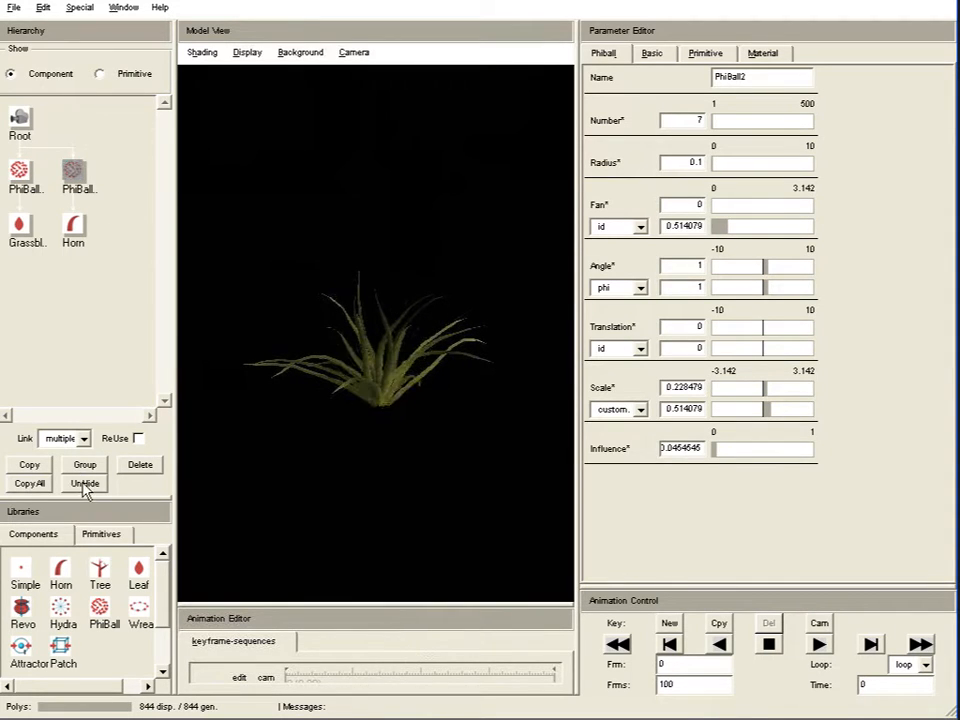
left_click(85, 484)
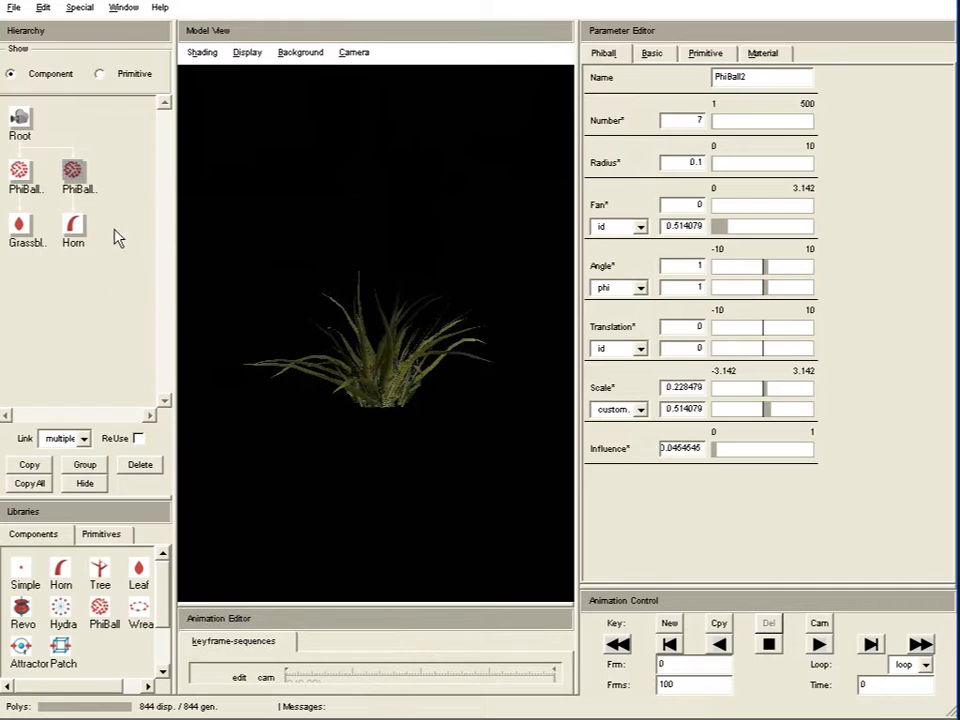
Turn on Lock Scale for the billboard PhiBall and scale it uniformly to 1.3
left_click(653, 55)
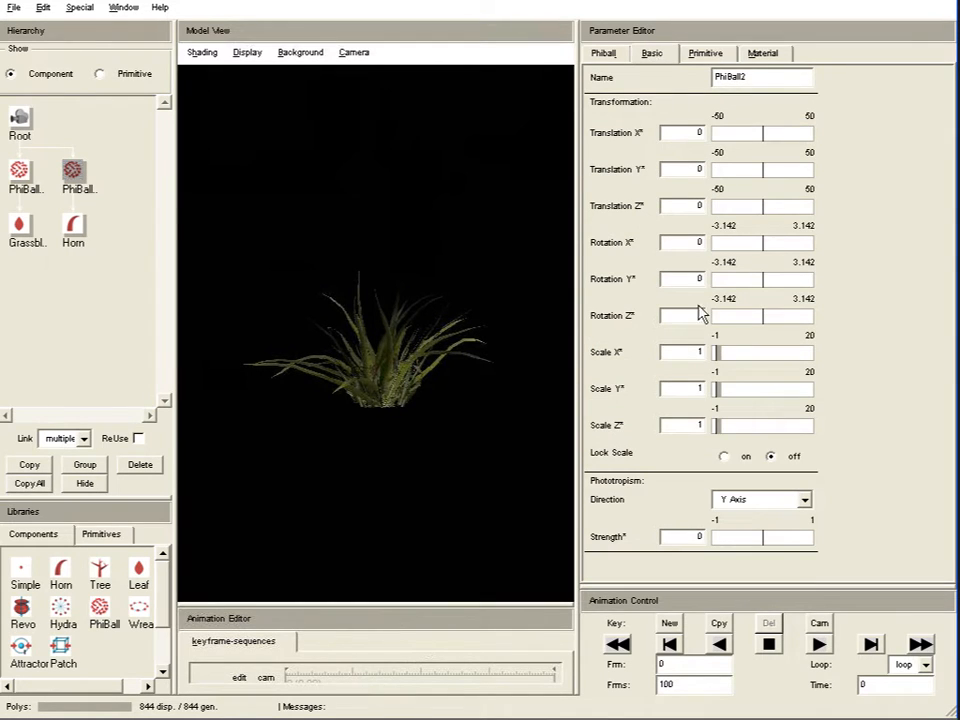
left_click(723, 456)
key("Return")
left_click_drag(500, 436, 381, 381)
type("3")
key("Return")
left_click_drag(391, 418, 420, 485)
left_click_drag(378, 413, 536, 378)
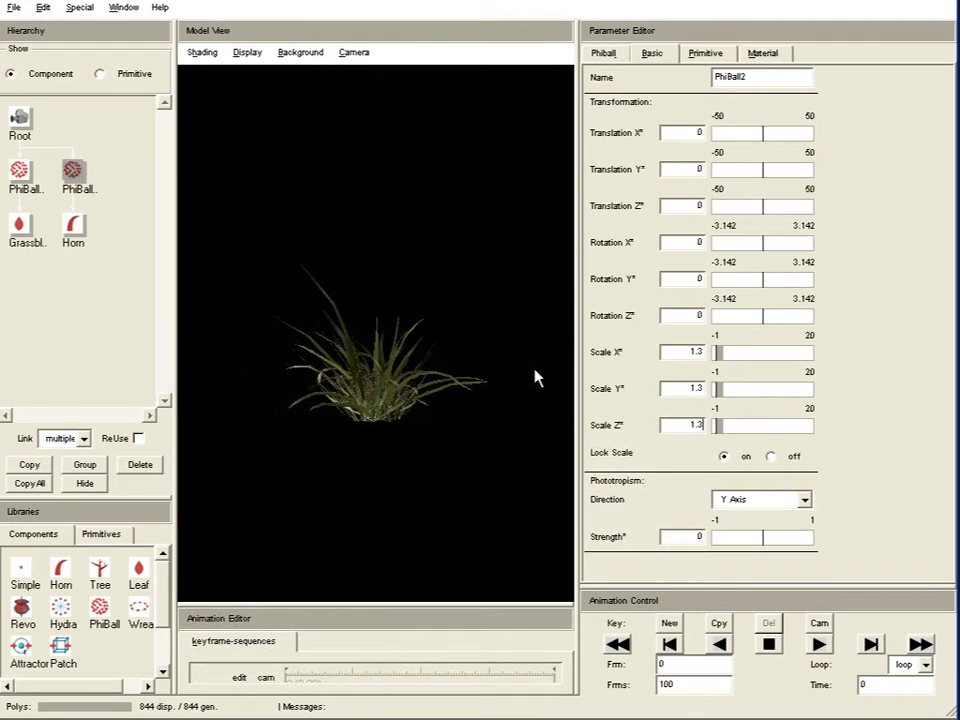
Rename the Horn component under the second PhiBall to "Grassclump"
left_click(74, 230)
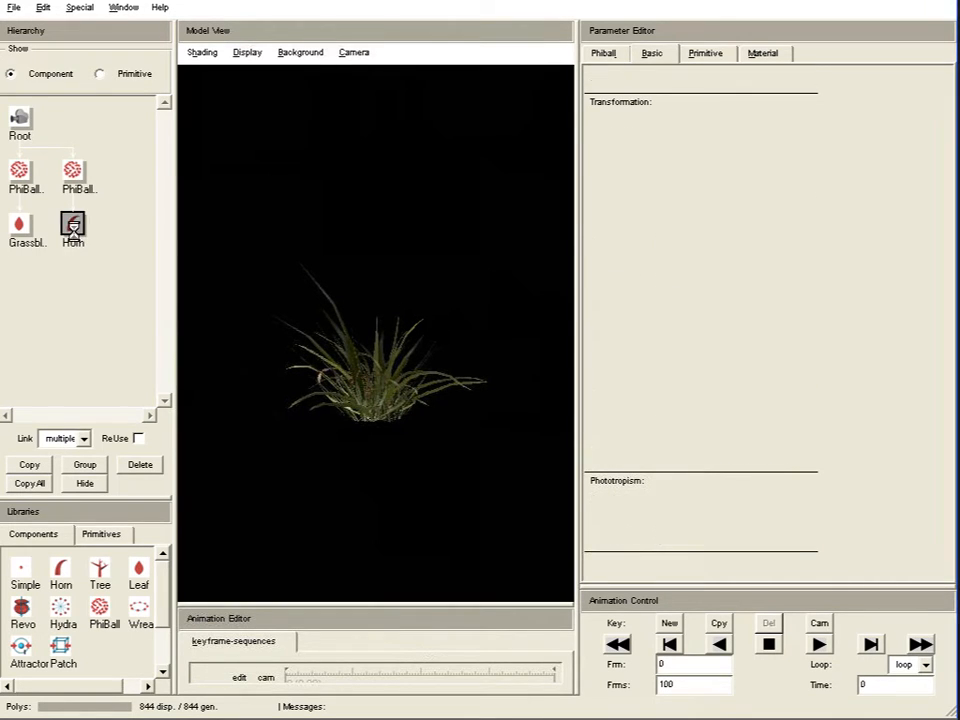
left_click_drag(951, 242, 911, 42)
left_click_drag(951, 226, 945, 94)
double_click(720, 77)
type("Grassclump")
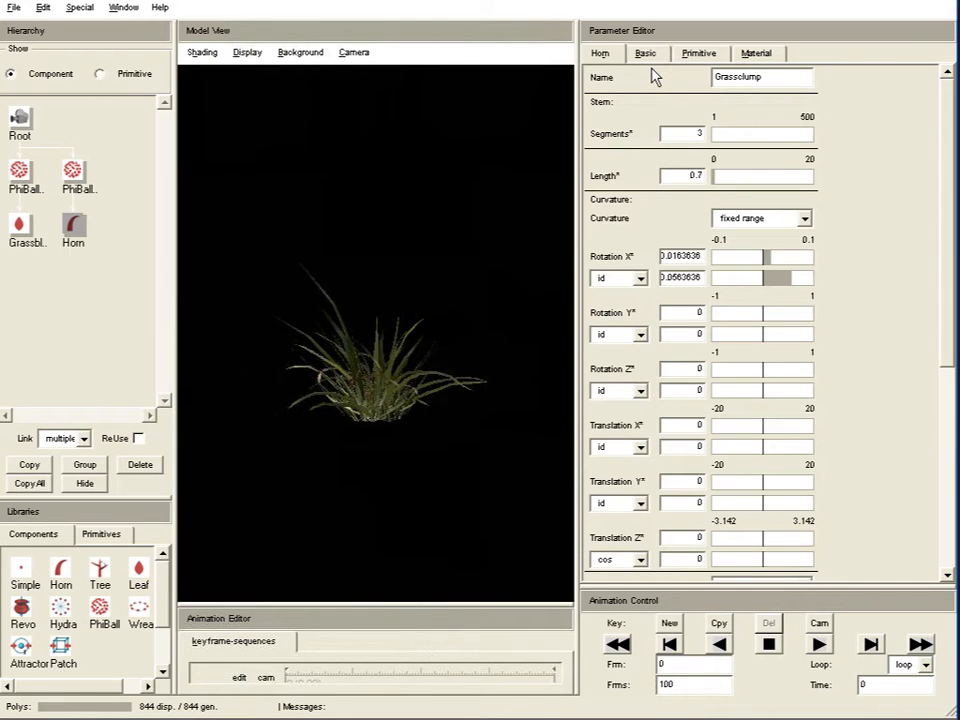
key("Return")
Examine the combined grass tuft from several sides and from above, comparing the modelled blades with the billboard clumps
left_click_drag(503, 436, 300, 480)
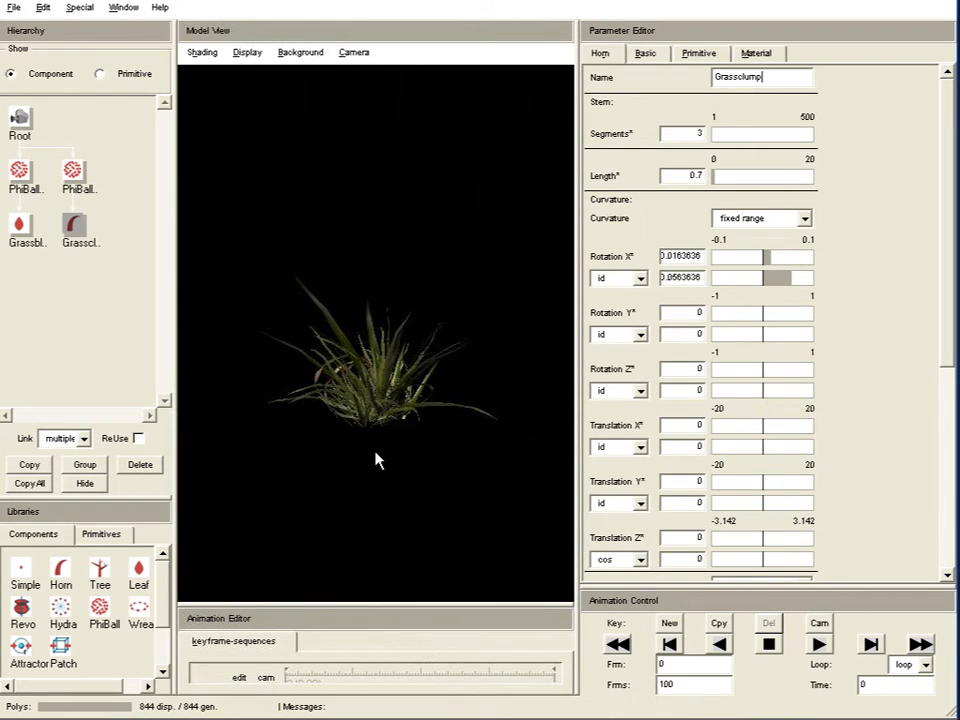
left_click_drag(386, 444, 367, 440)
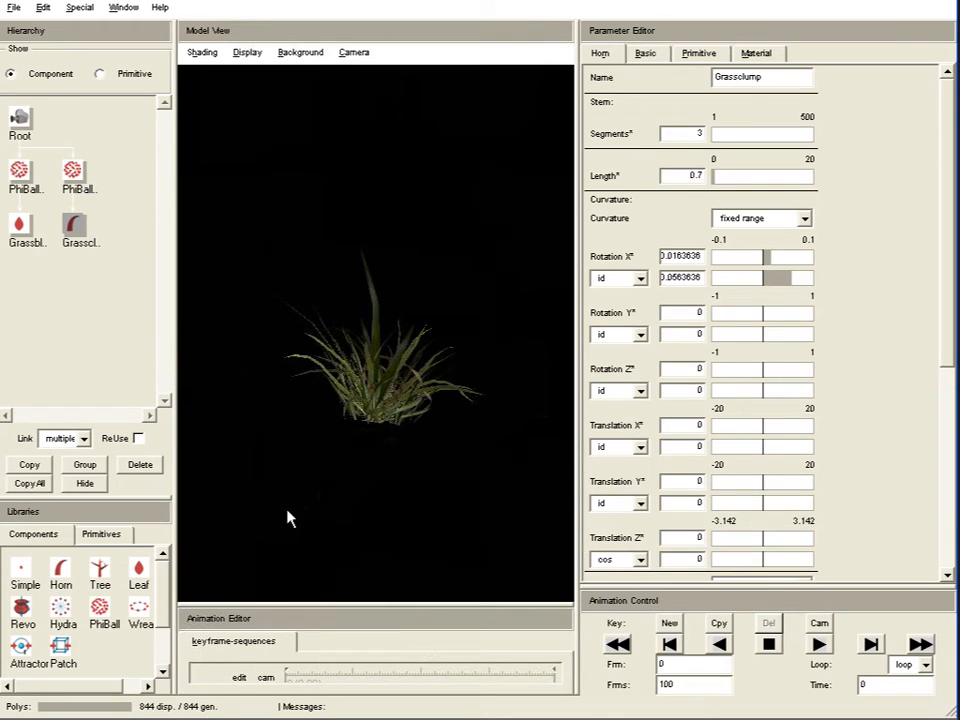
left_click(22, 228)
left_click_drag(369, 381, 369, 315)
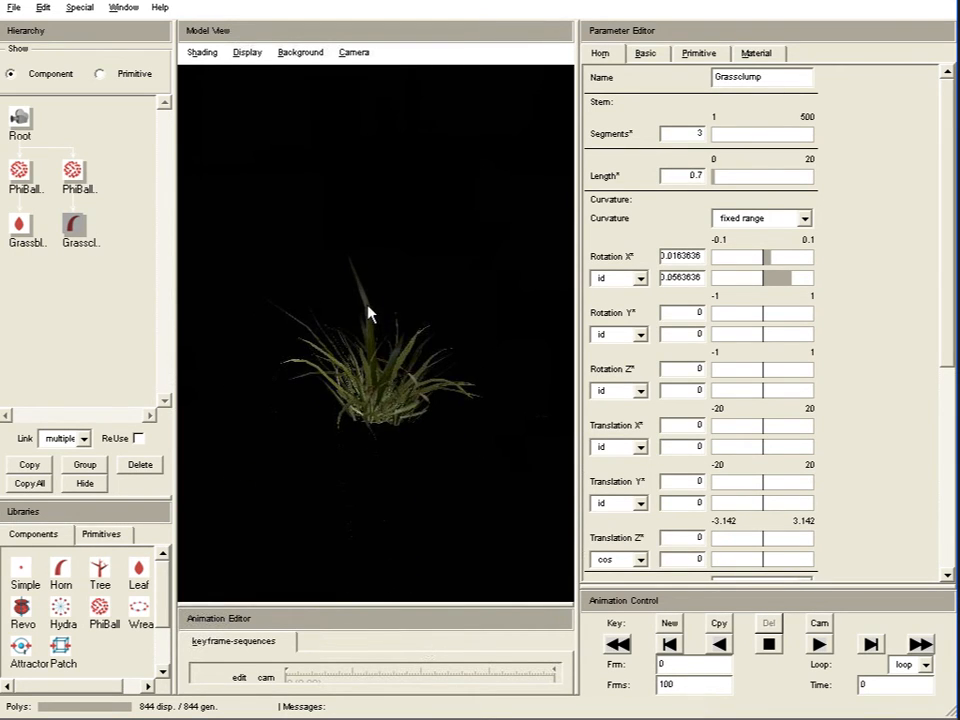
left_click(74, 226)
left_click_drag(452, 420, 380, 296)
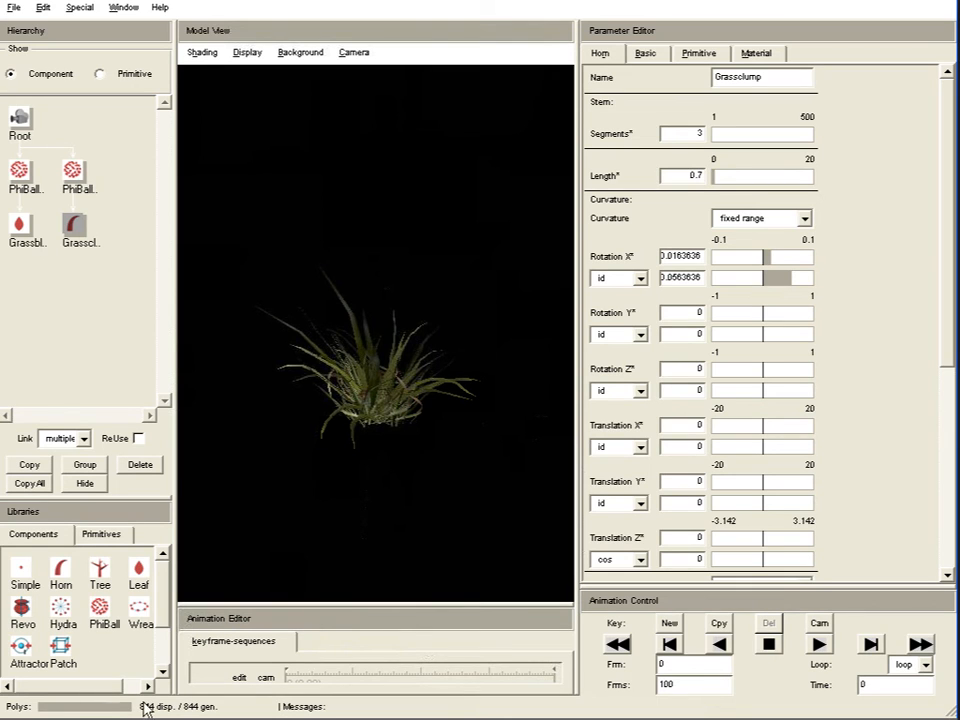
left_click_drag(446, 442, 379, 542)
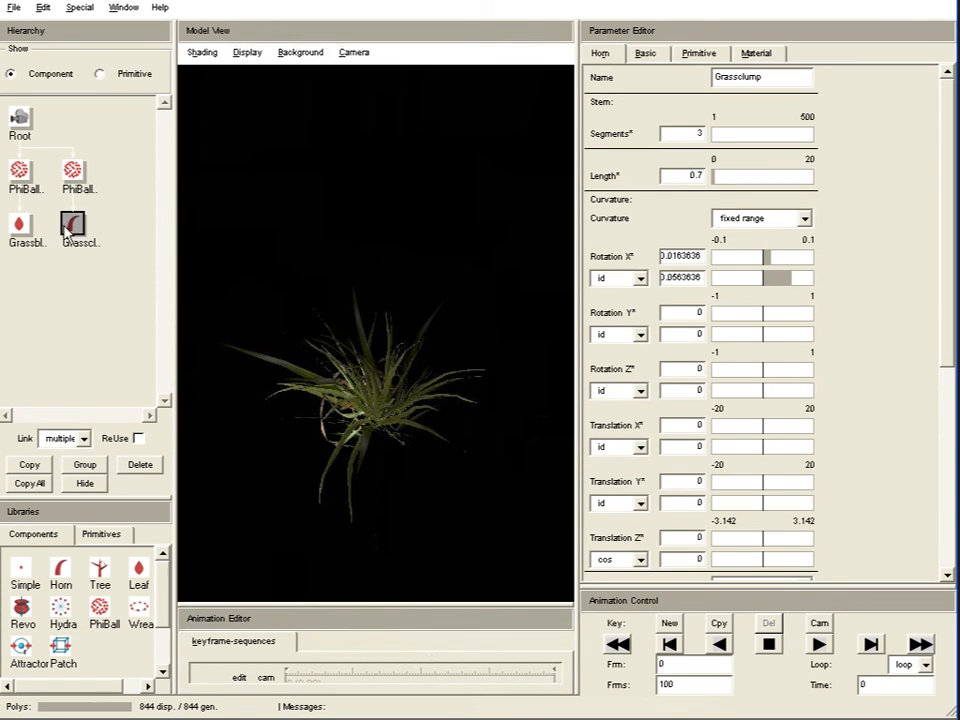
left_click_drag(364, 407, 351, 446)
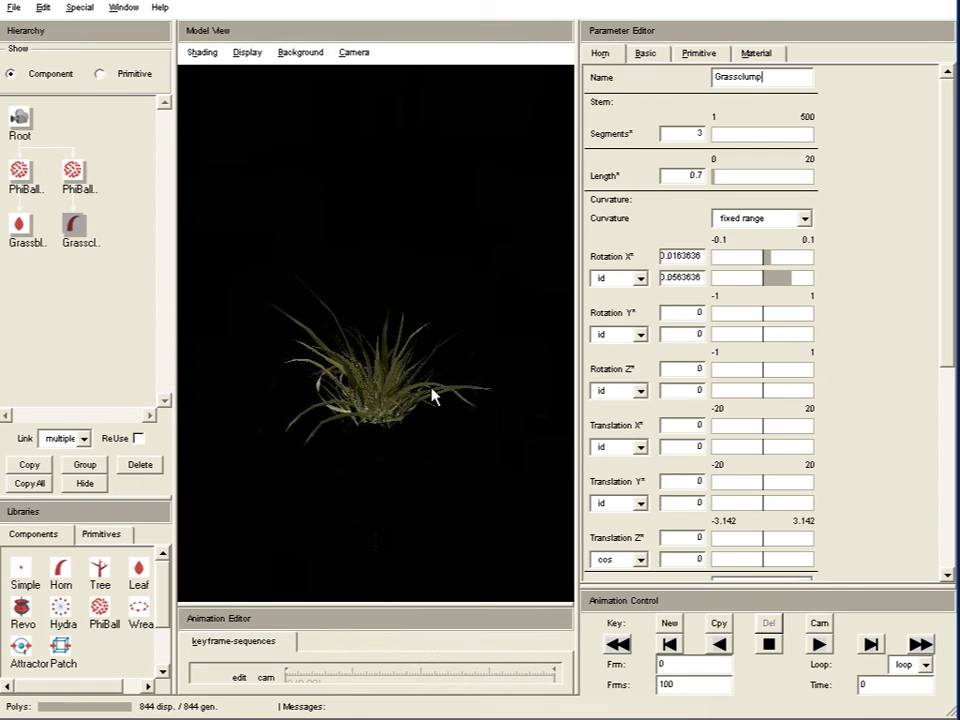
left_click_drag(437, 354, 372, 398)
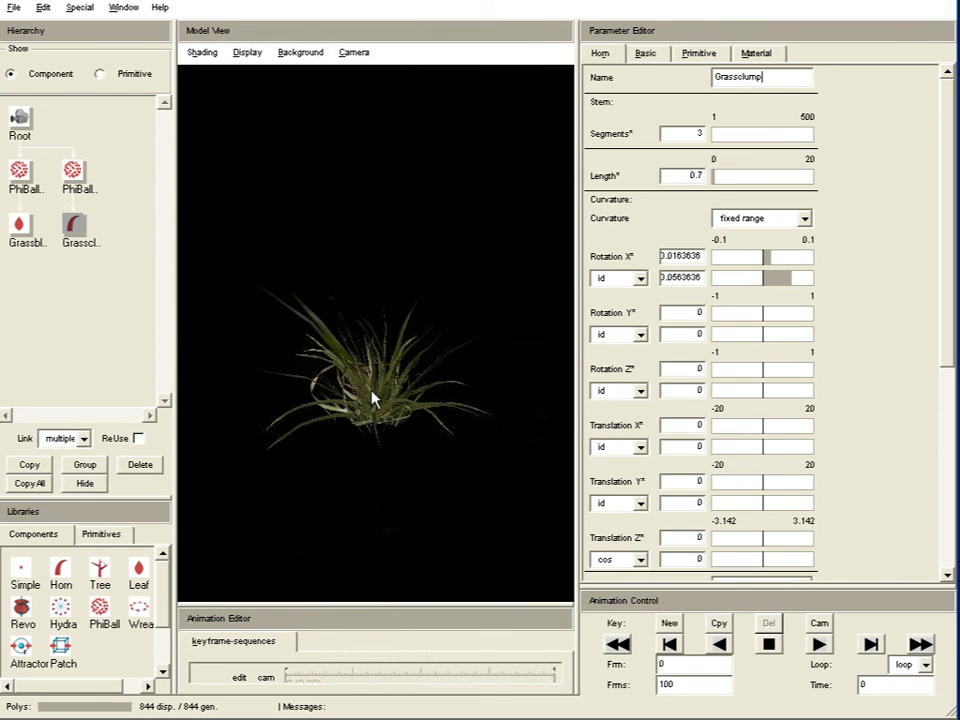